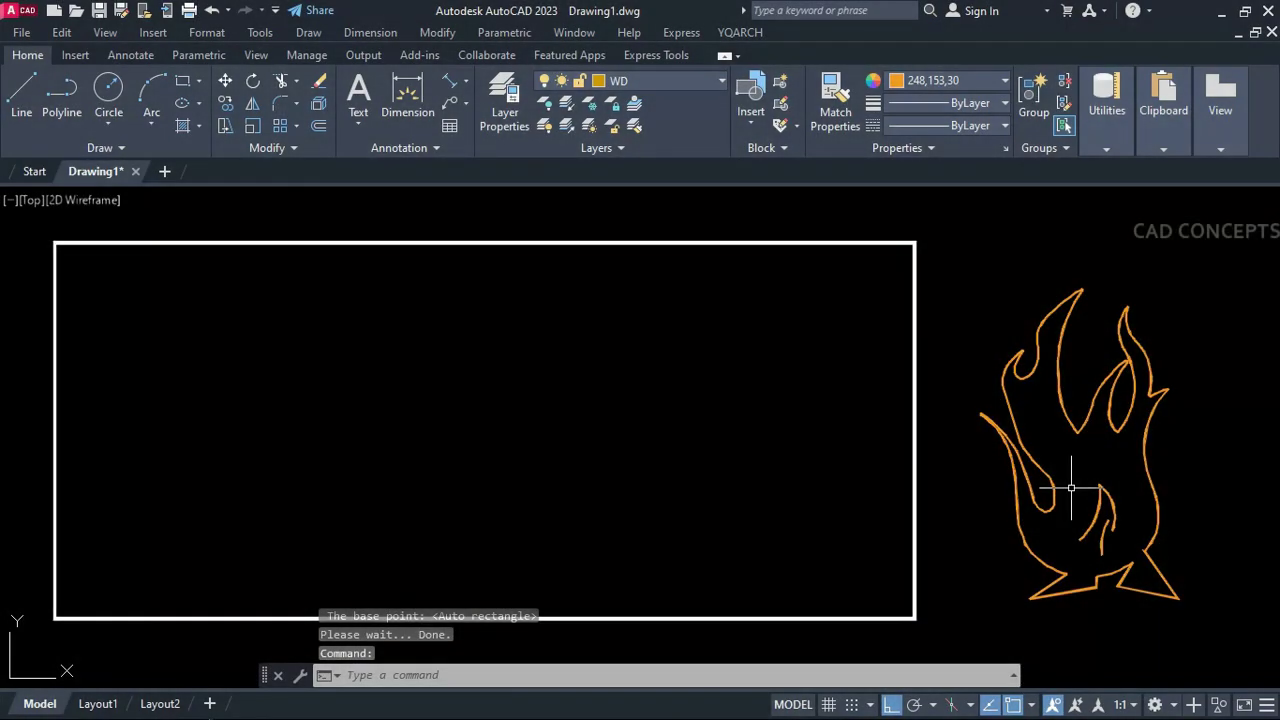
# Fill the rectangle with the flame hatch pattern.
pyautogui.click(1071, 490)
pyautogui.click(915, 455)
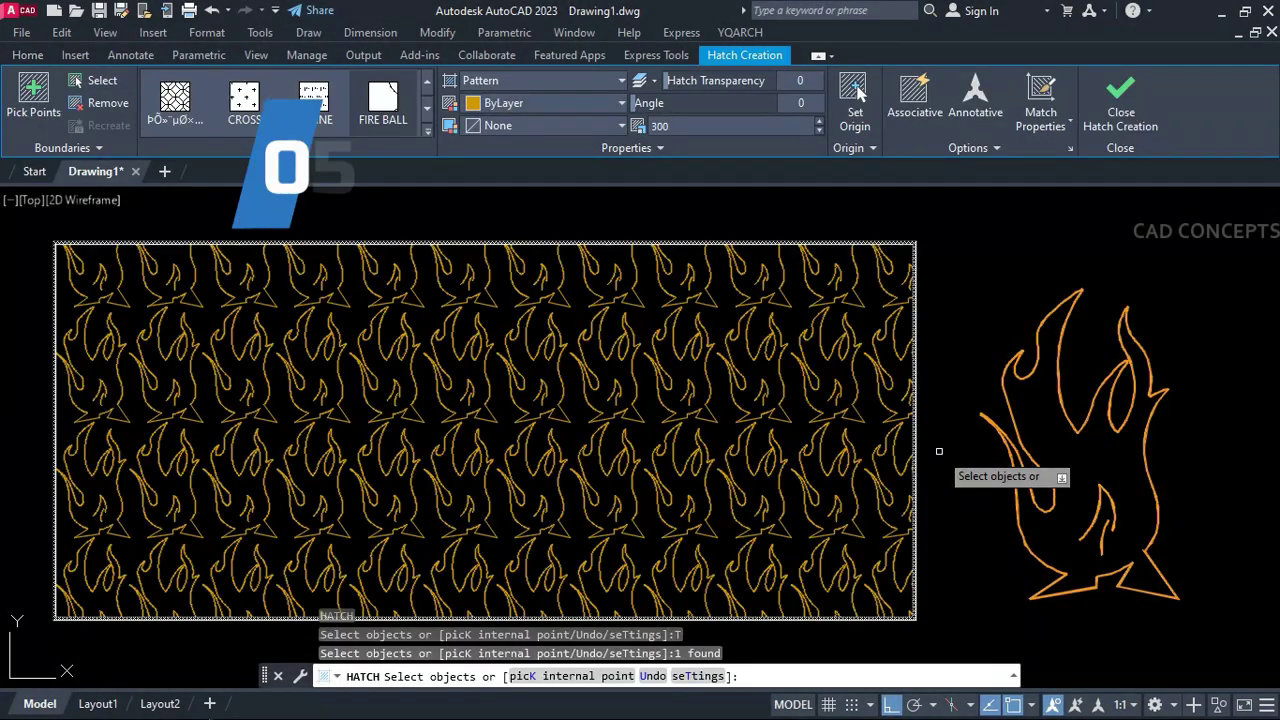
pyautogui.press('Return')
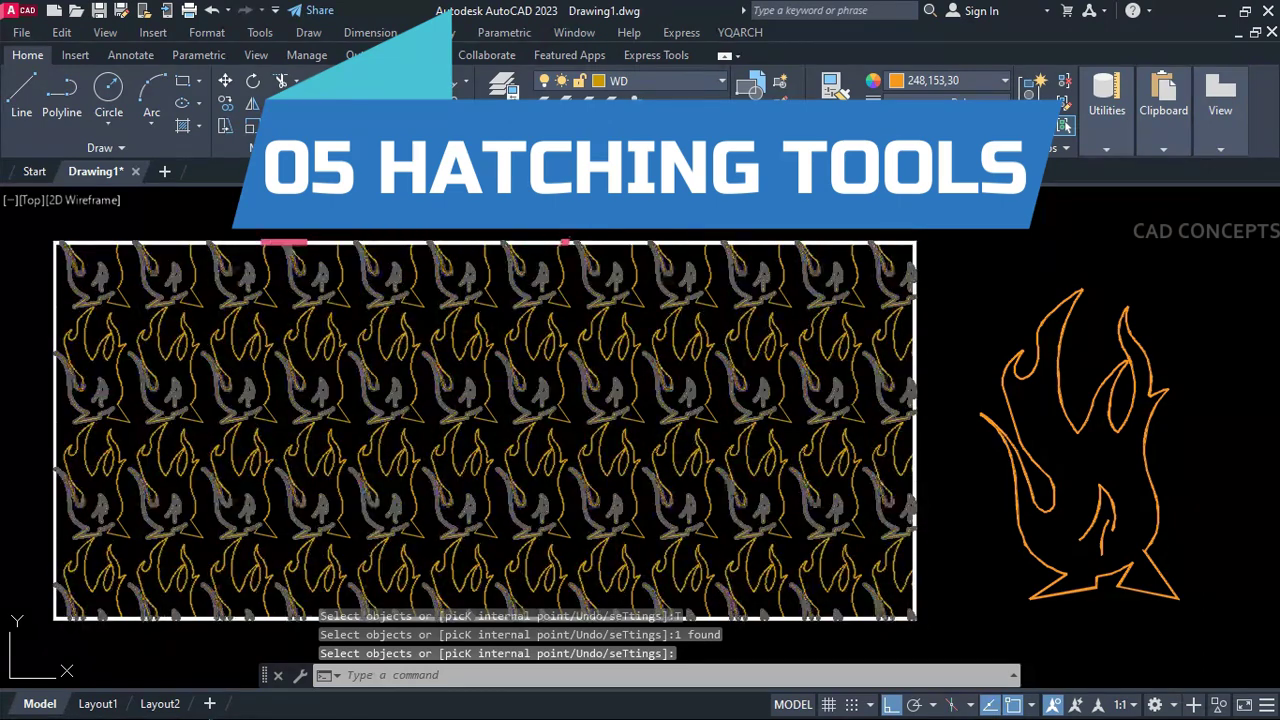
# Select the flame hatch and run TC to rescale it.
pyautogui.click(548, 397)
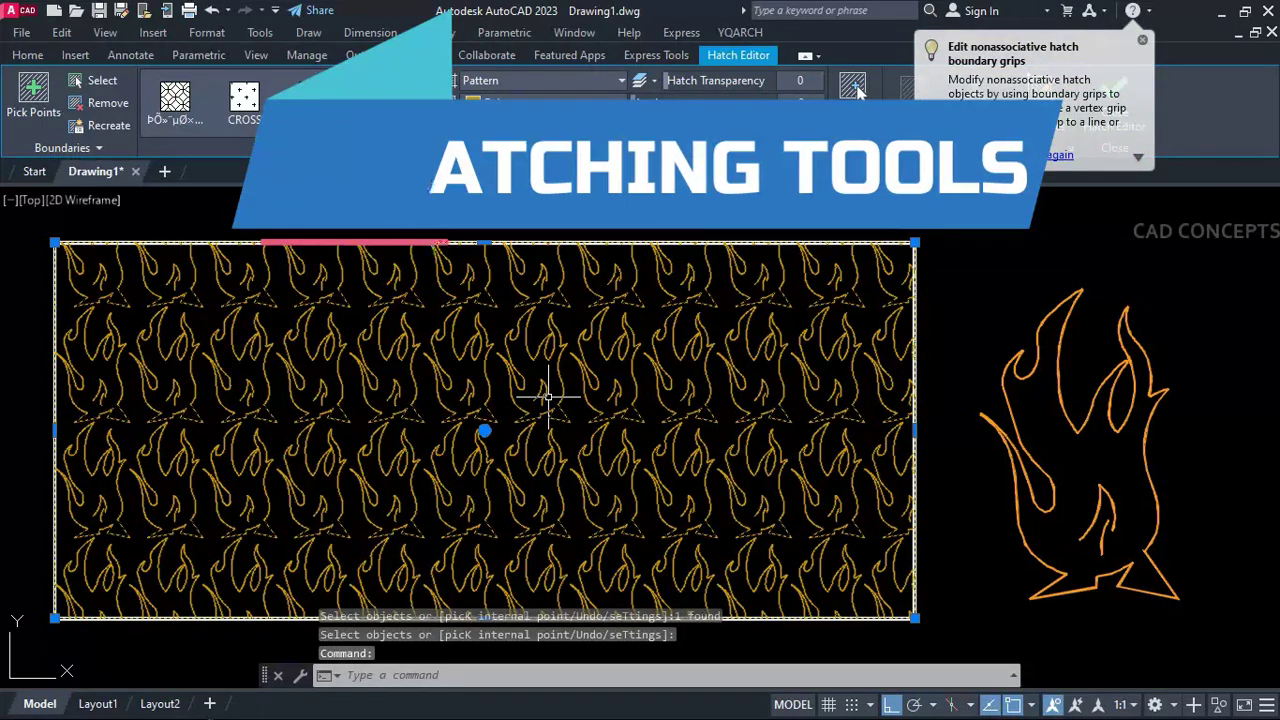
pyautogui.write('tc')
pyautogui.press('Return')
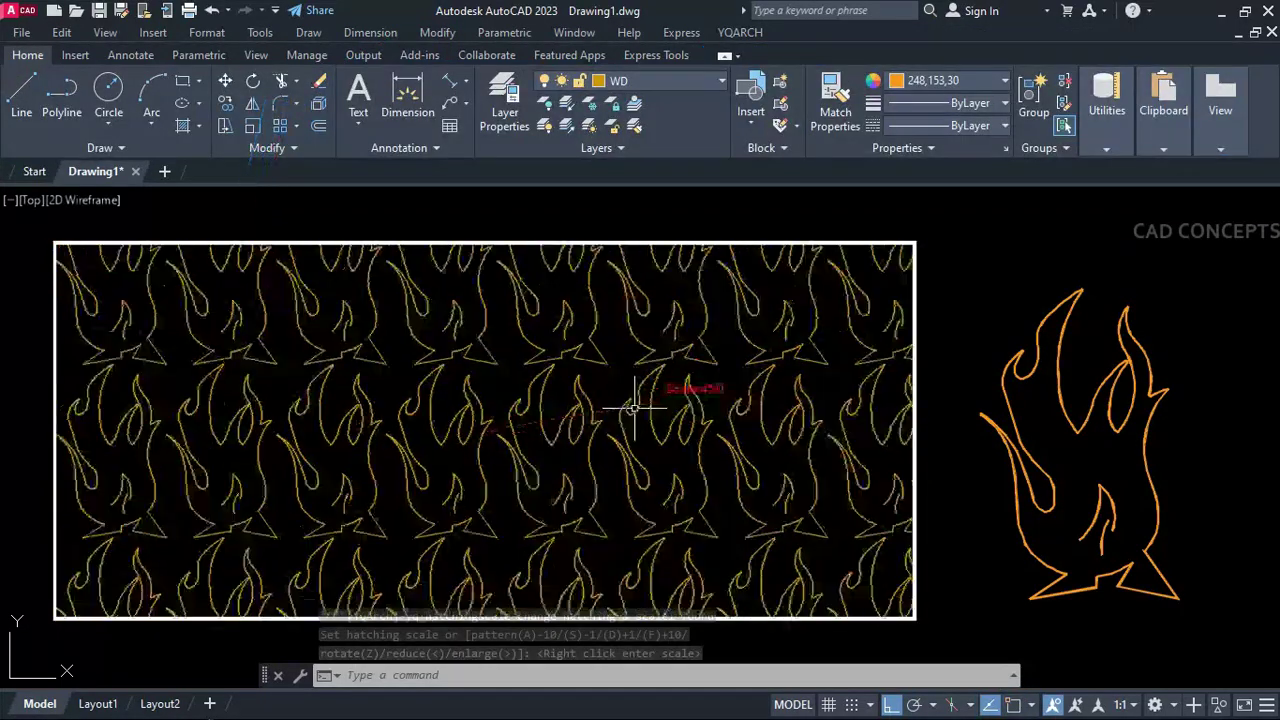
# Set a smaller scale for the flame hatch, giving a denser pattern.
pyautogui.click(567, 419)
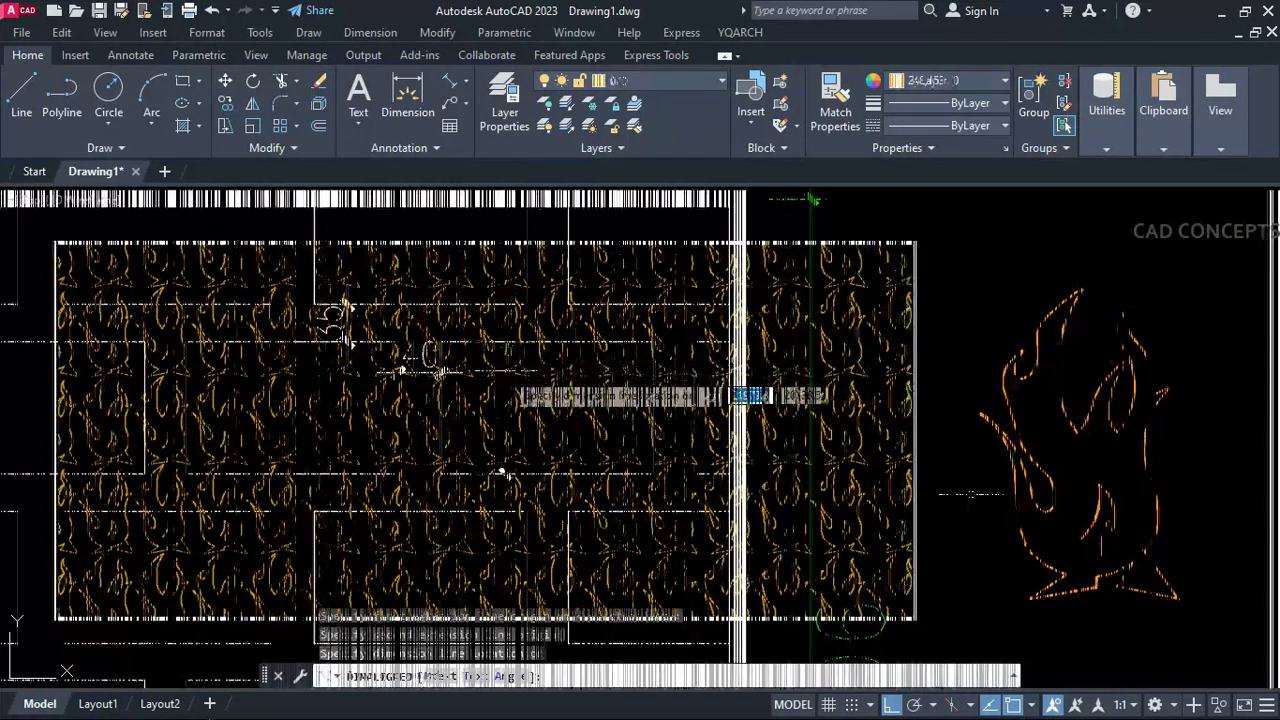
# Add an aligned 200 dimension along the brick's bottom edge.
pyautogui.press('Return')
pyautogui.click(398, 473)
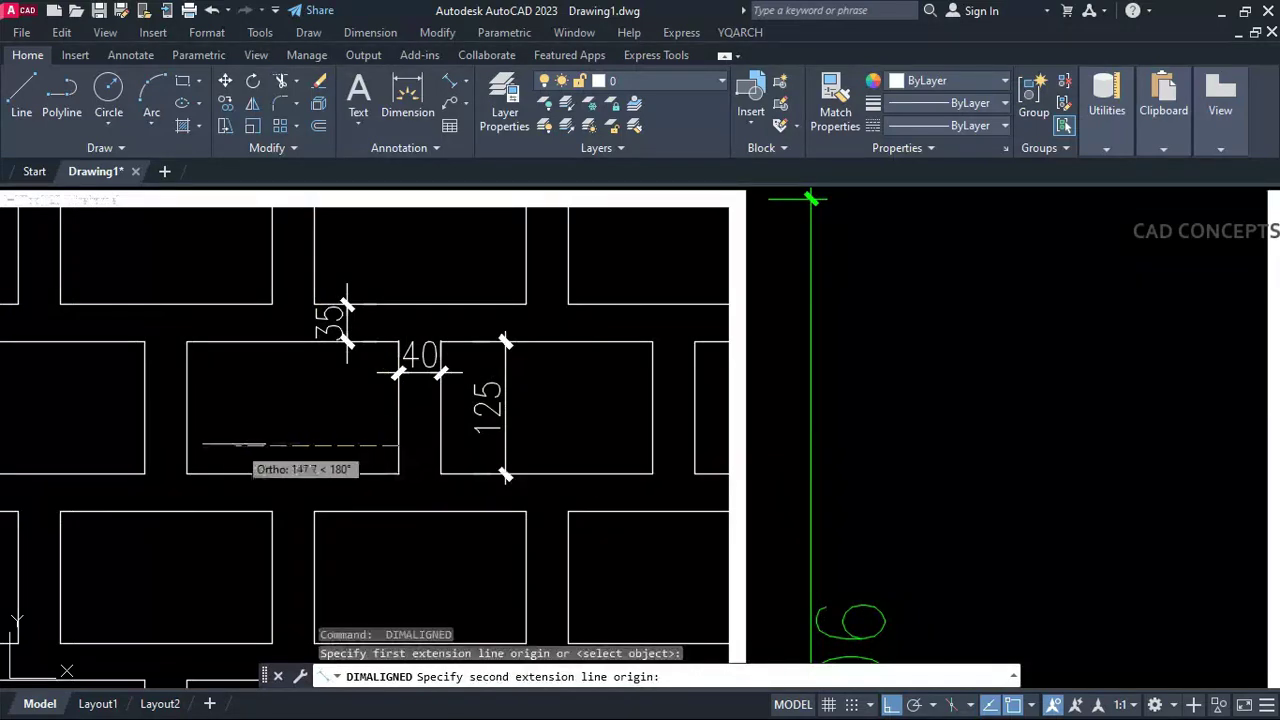
pyautogui.click(187, 473)
pyautogui.click(187, 448)
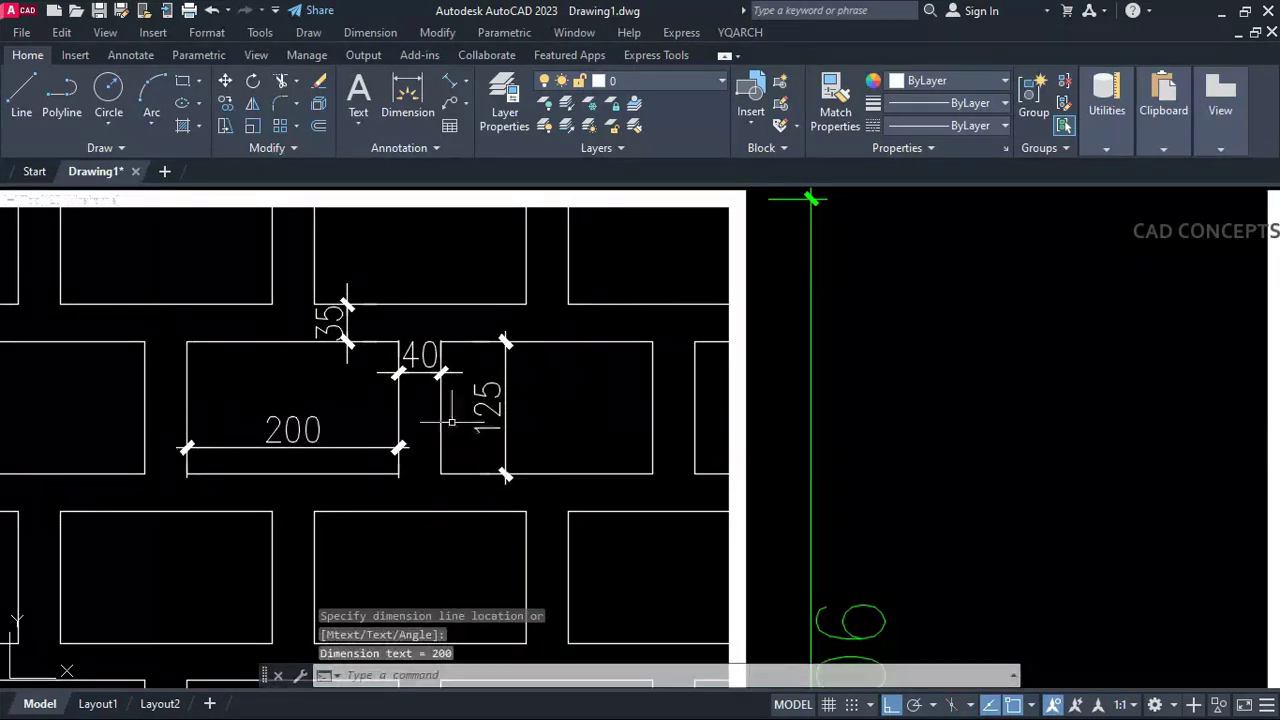
pyautogui.scroll(-2, 463, 440)
pyautogui.scroll(-2, 501, 368)
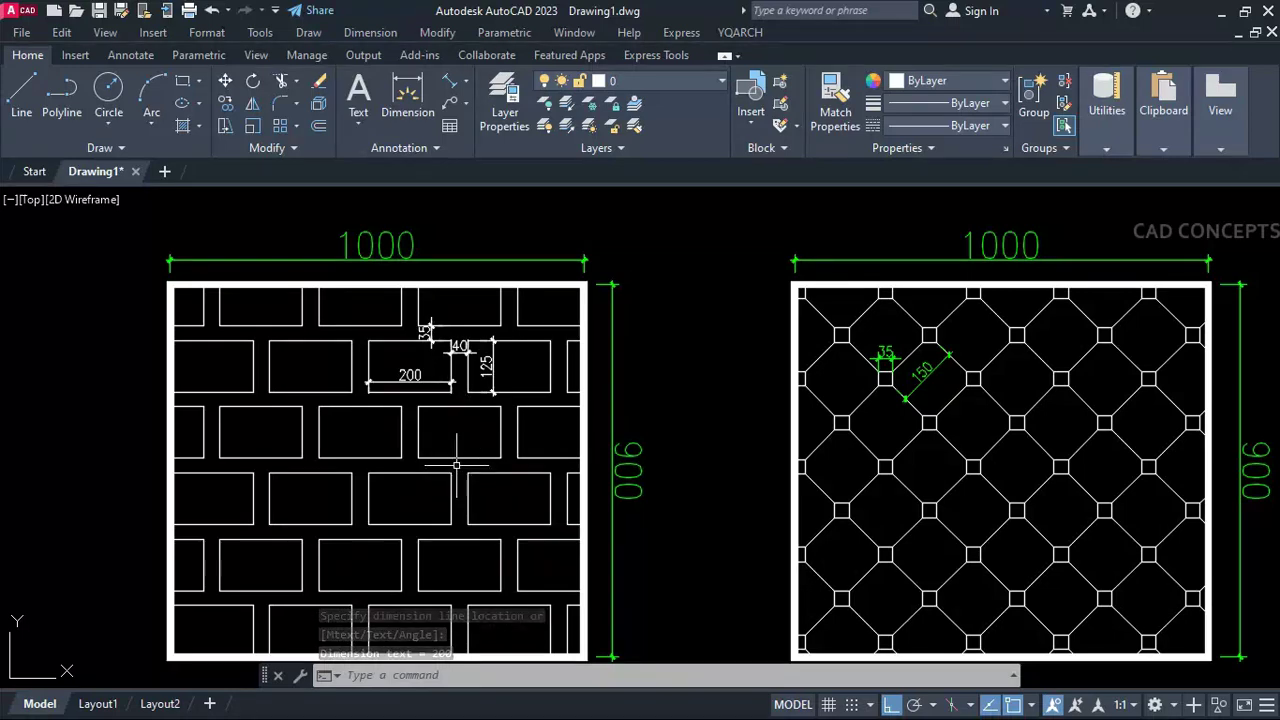
# Add the vertical 35 joint dimension.
pyautogui.press('Return')
pyautogui.click(341, 540)
pyautogui.scroll(3, 341, 540)
pyautogui.click(338, 535)
pyautogui.press('Escape')
pyautogui.press('Return')
pyautogui.click(337, 540)
pyautogui.click(338, 540)
pyautogui.click(320, 514)
# Add the horizontal 40 joint dimension.
pyautogui.press('Return')
pyautogui.click(505, 577)
pyautogui.click(537, 577)
pyautogui.click(510, 565)
pyautogui.press('Return')
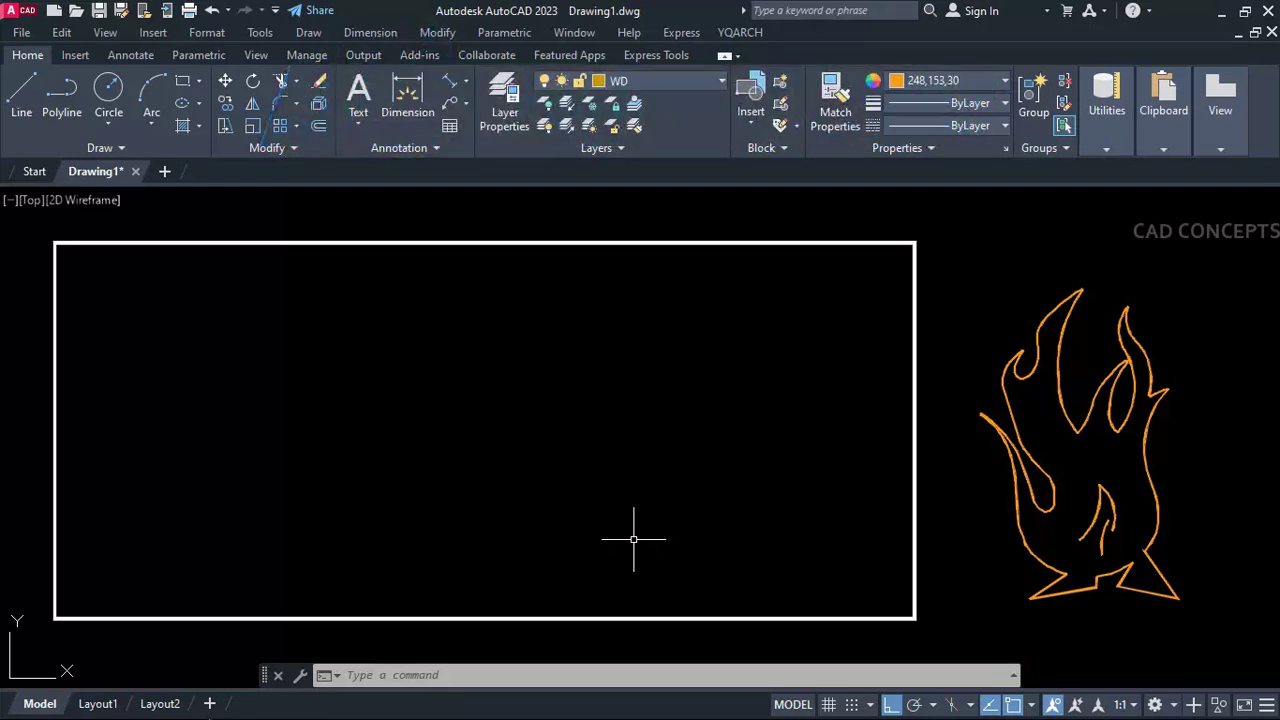
# Create a new hatch pattern file named FIRE BALL with the MP command.
pyautogui.write('MP')
pyautogui.press('Return')
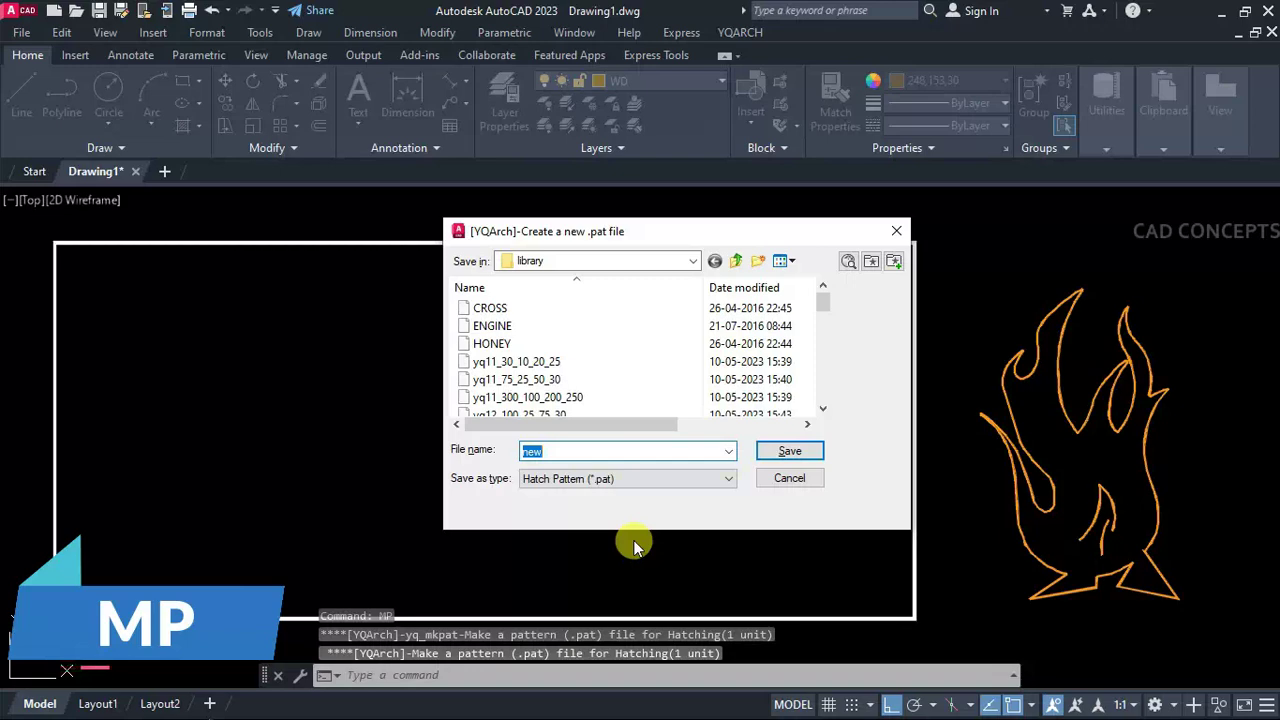
pyautogui.write('FIRE BALL')
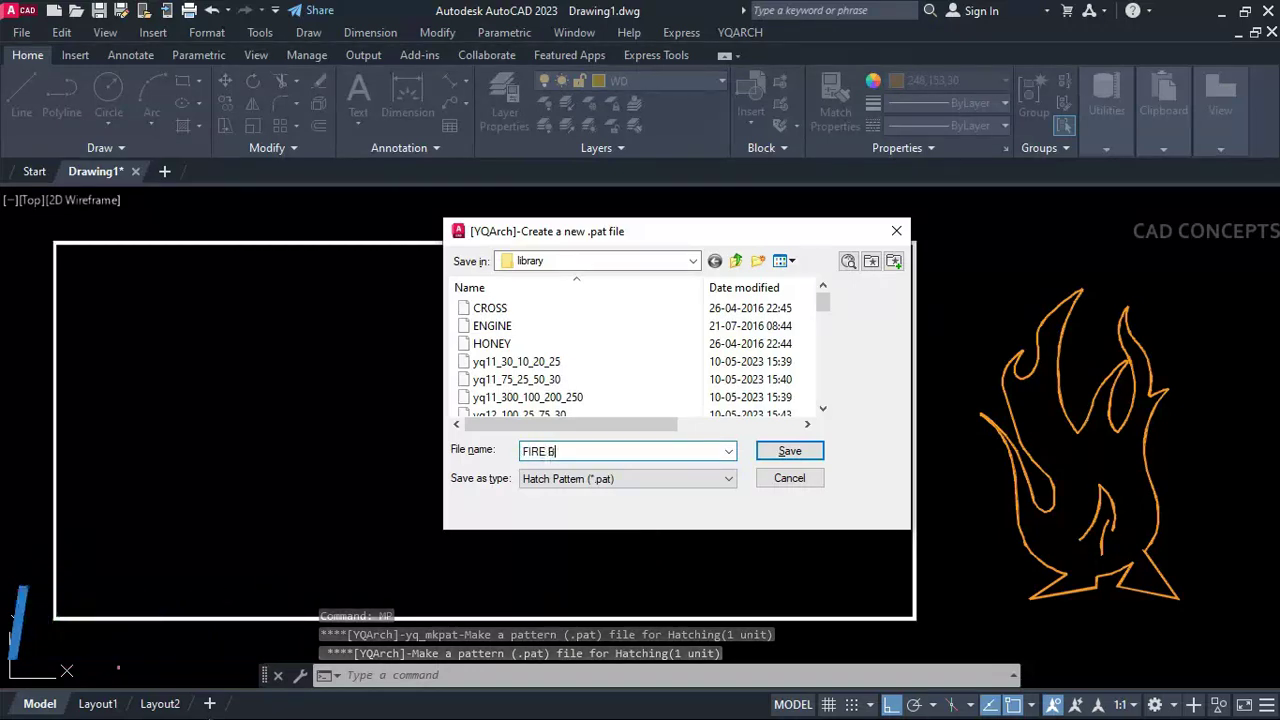
pyautogui.click(789, 451)
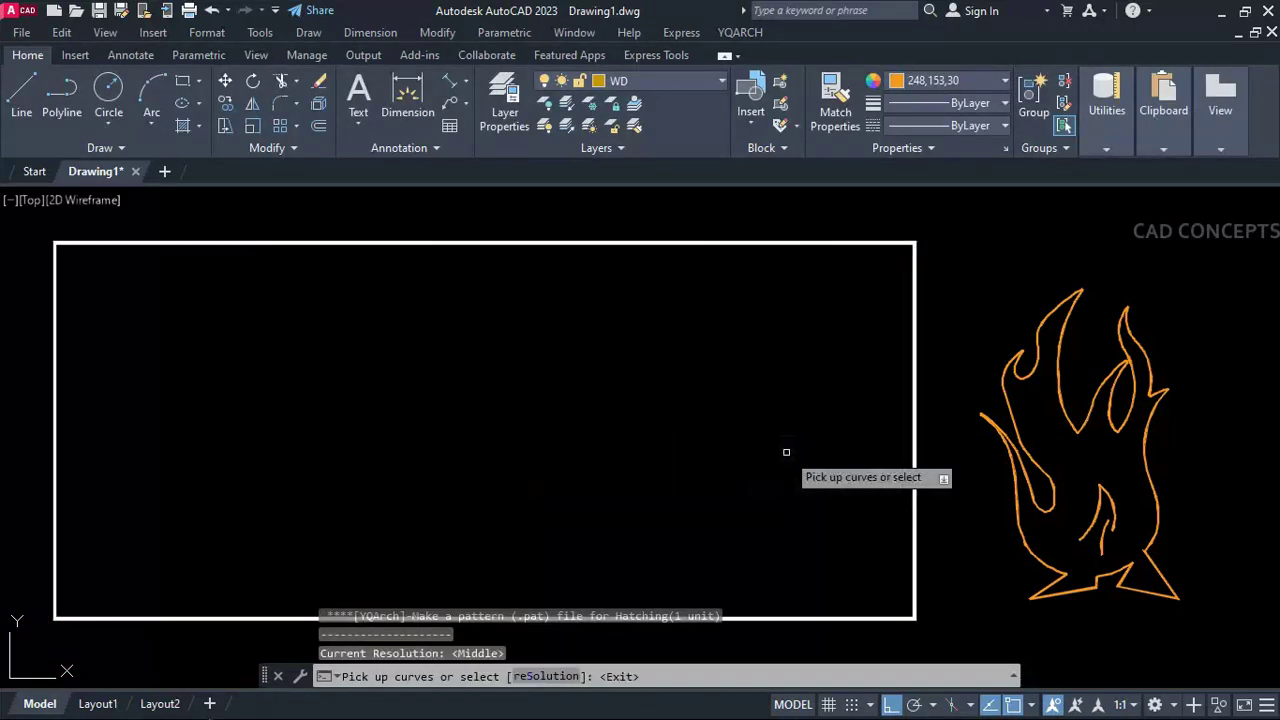
# Window-select the four flame curves and accept the automatic rectangle base point.
pyautogui.click(1216, 266)
pyautogui.click(969, 635)
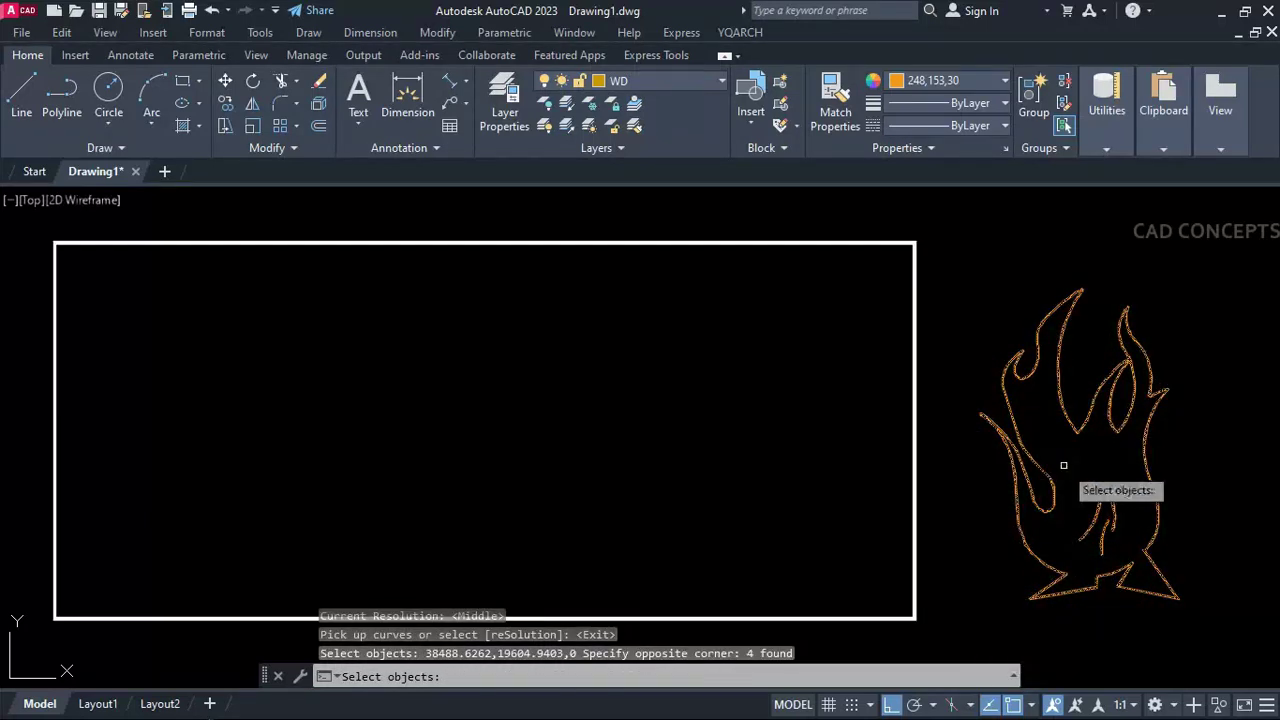
pyautogui.press('Return')
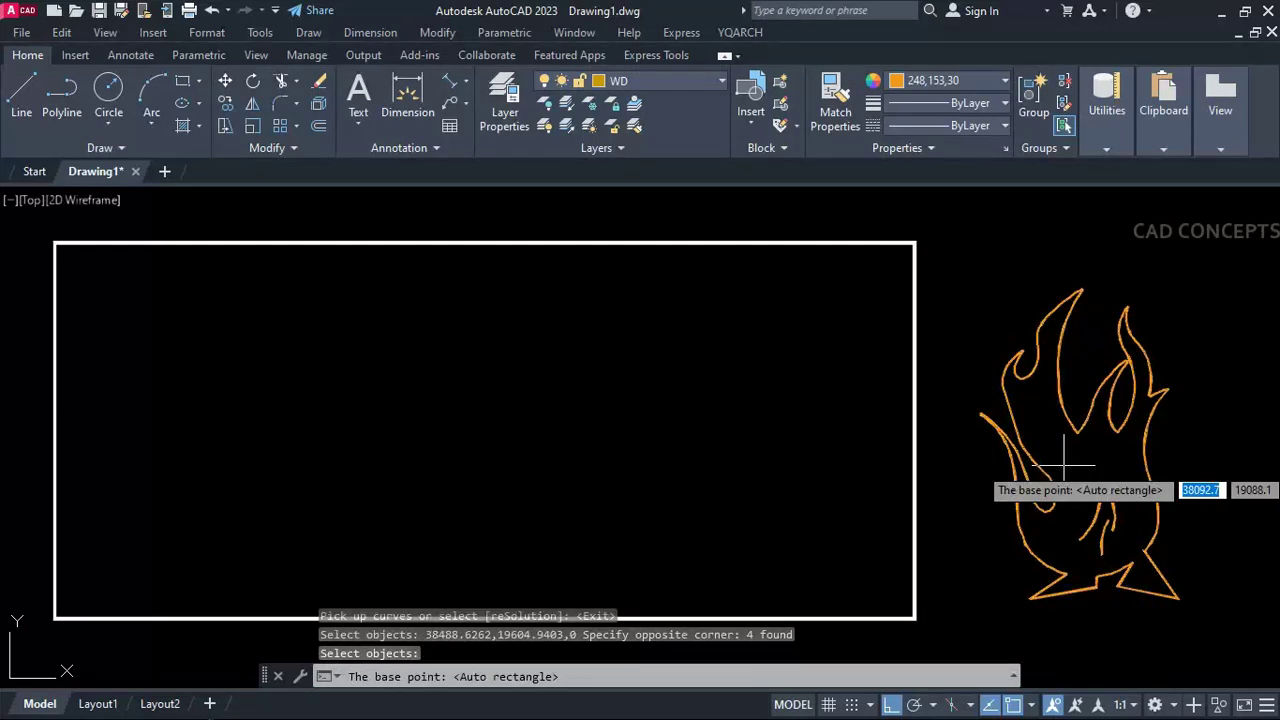
pyautogui.click(1063, 464)
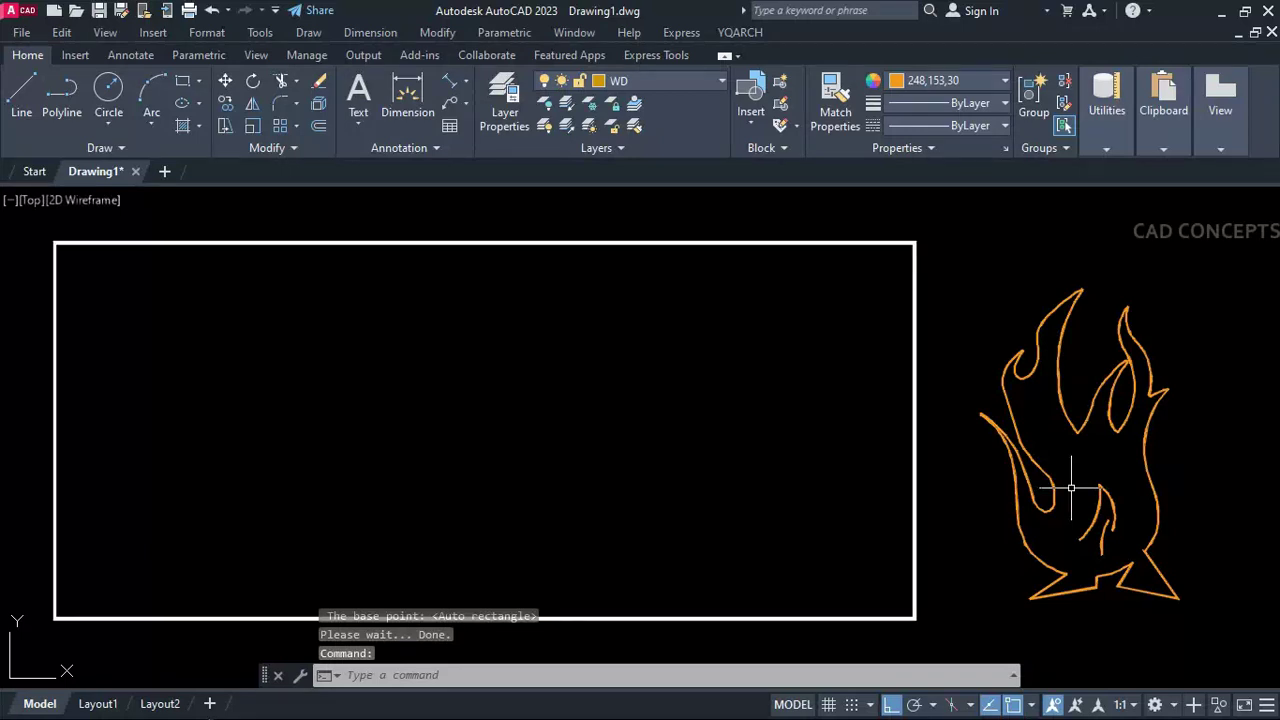
# Start a hatch using the custom FIRE BALL pattern at scale 300.
pyautogui.write('h')
pyautogui.press('Return')
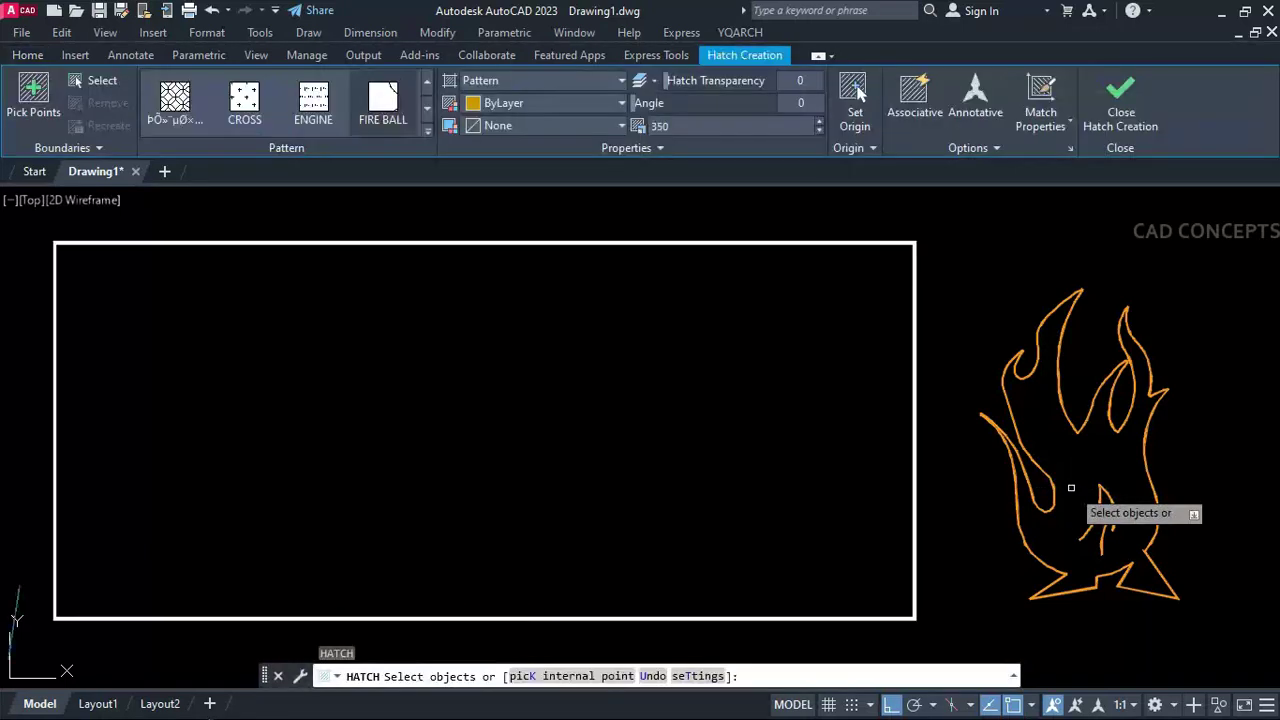
pyautogui.click(697, 677)
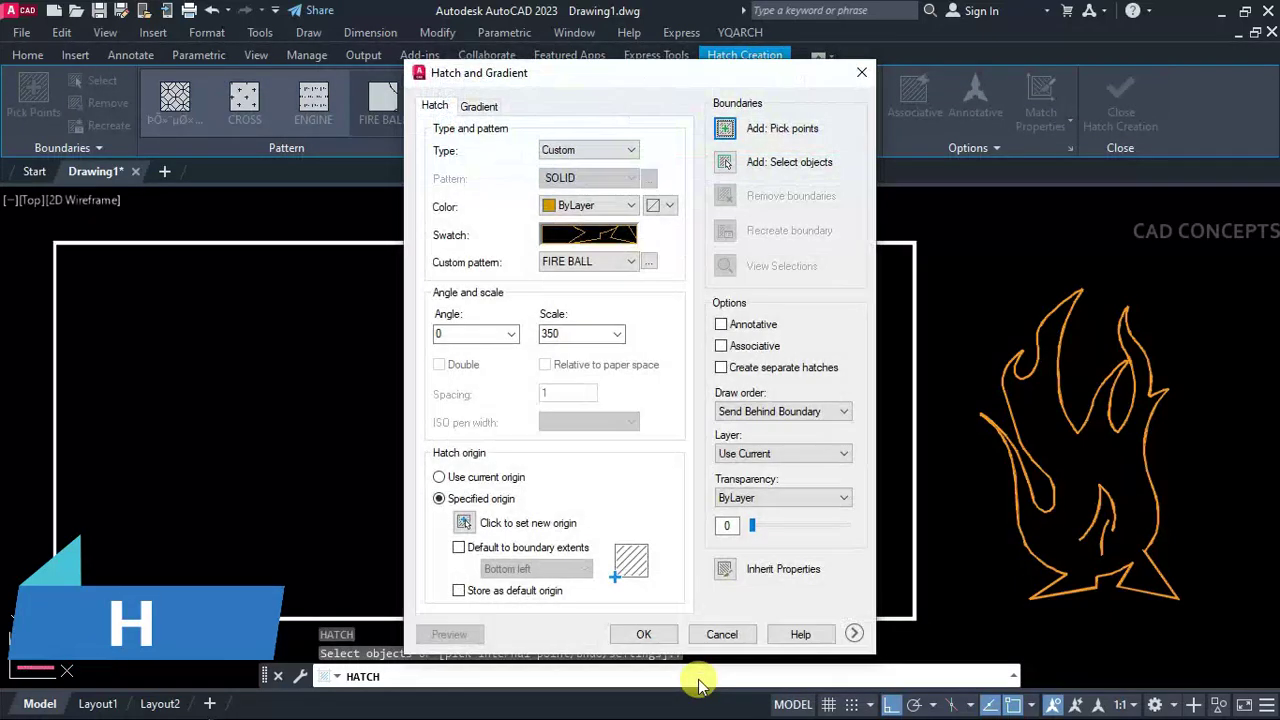
pyautogui.click(600, 262)
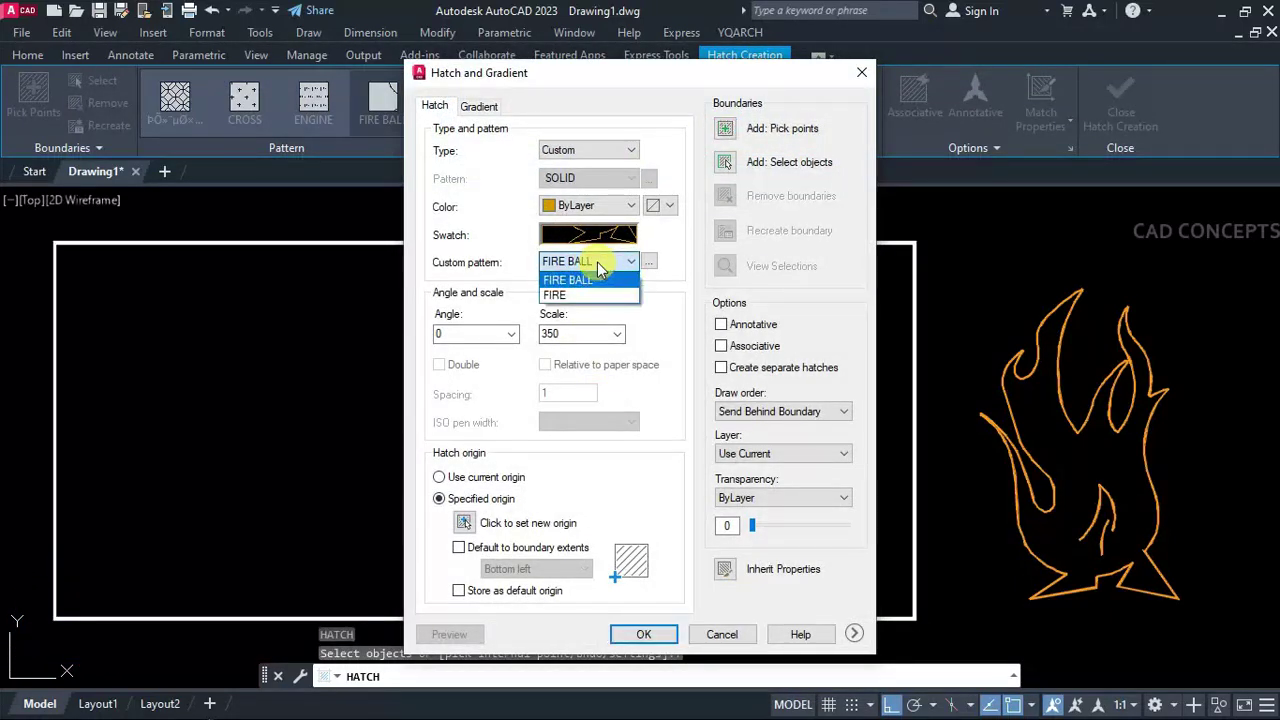
pyautogui.click(588, 279)
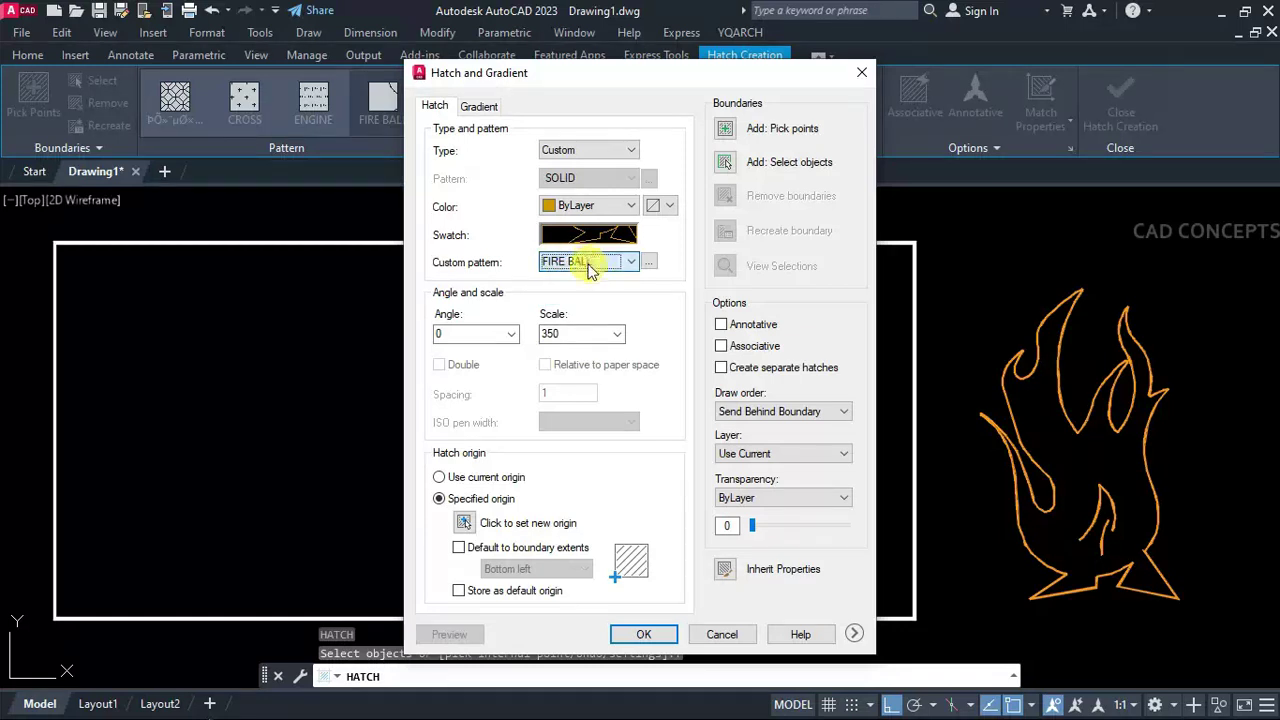
pyautogui.doubleClick(565, 335)
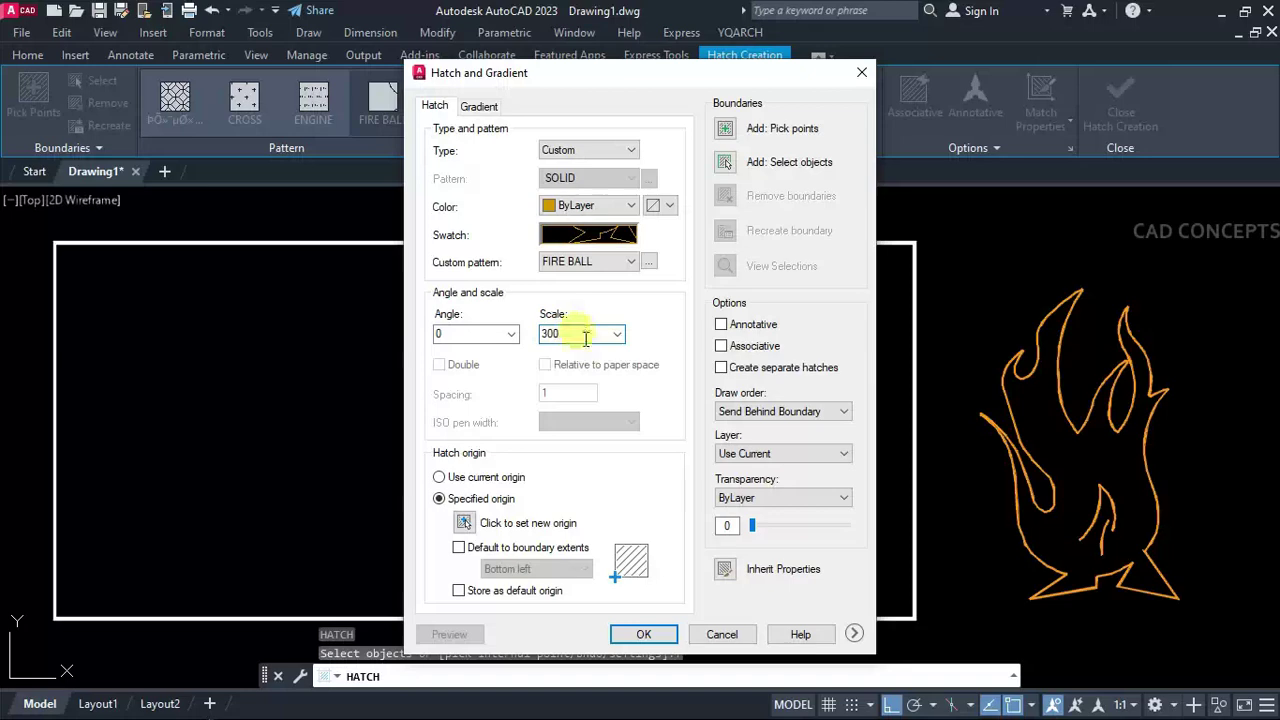
pyautogui.click(647, 635)
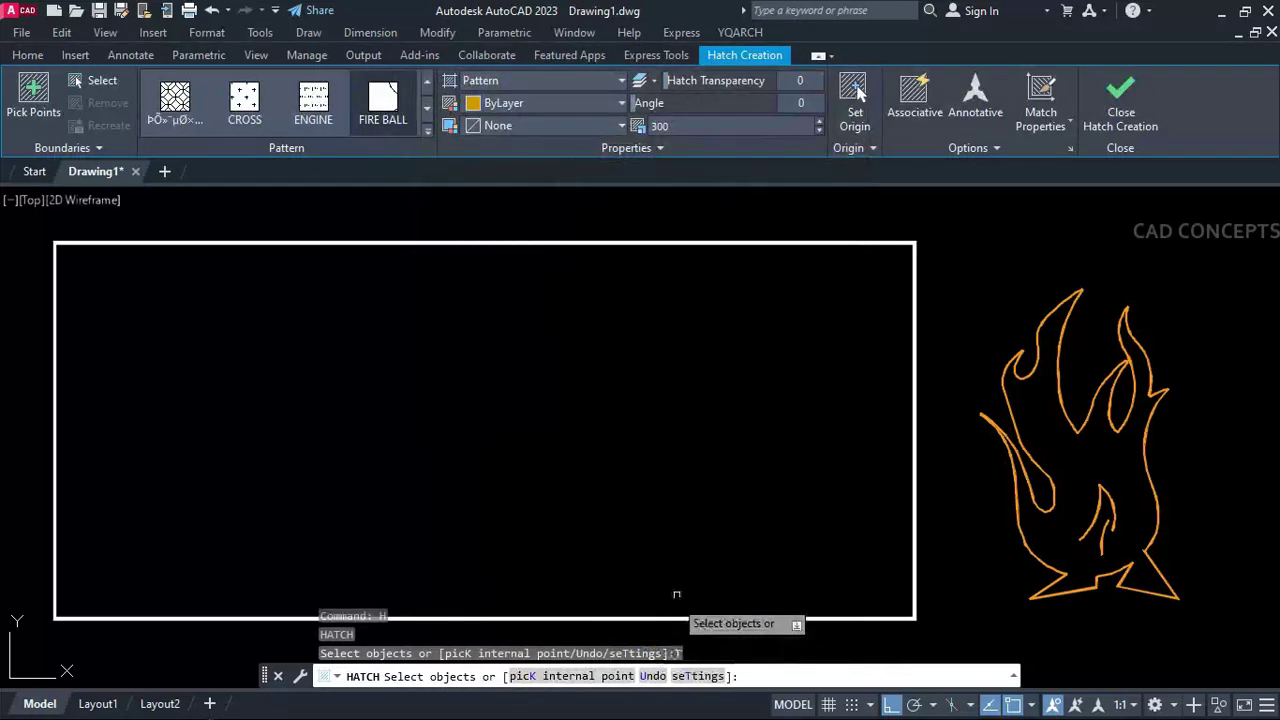
# Hatch the rectangle with FIRE BALL, then run XTC on it to adjust scale.
pyautogui.click(916, 424)
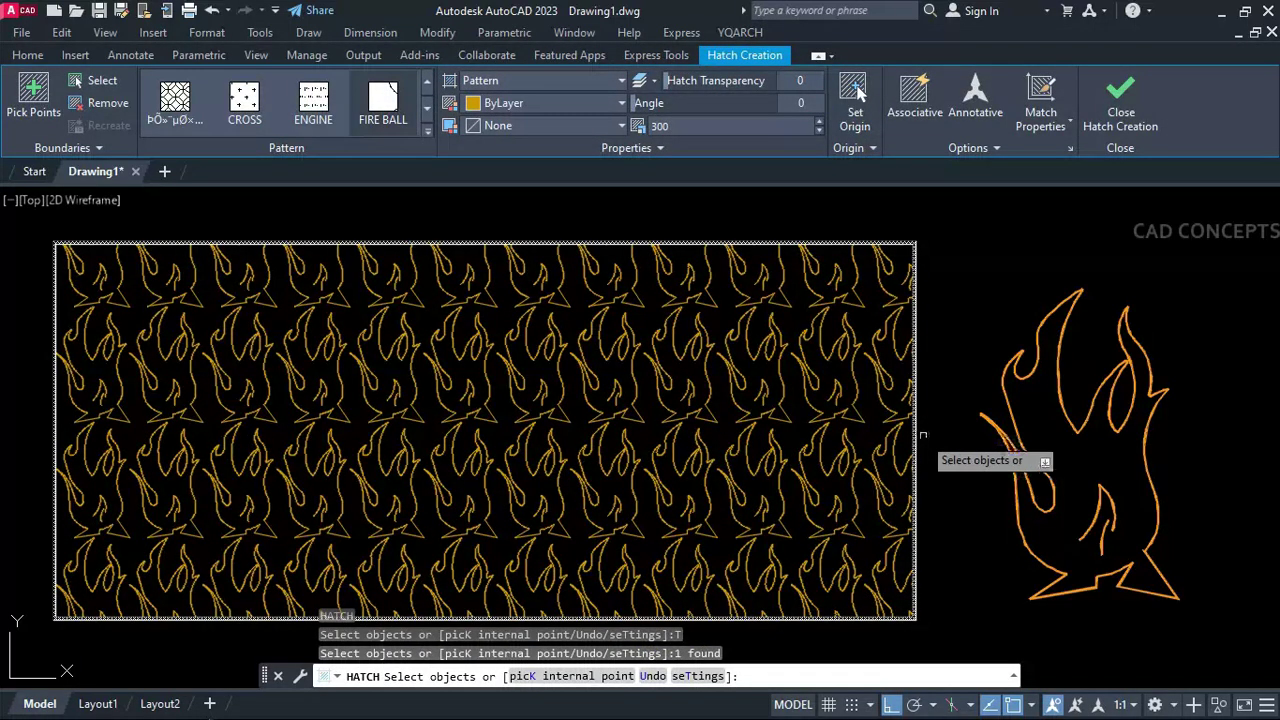
pyautogui.press('Return')
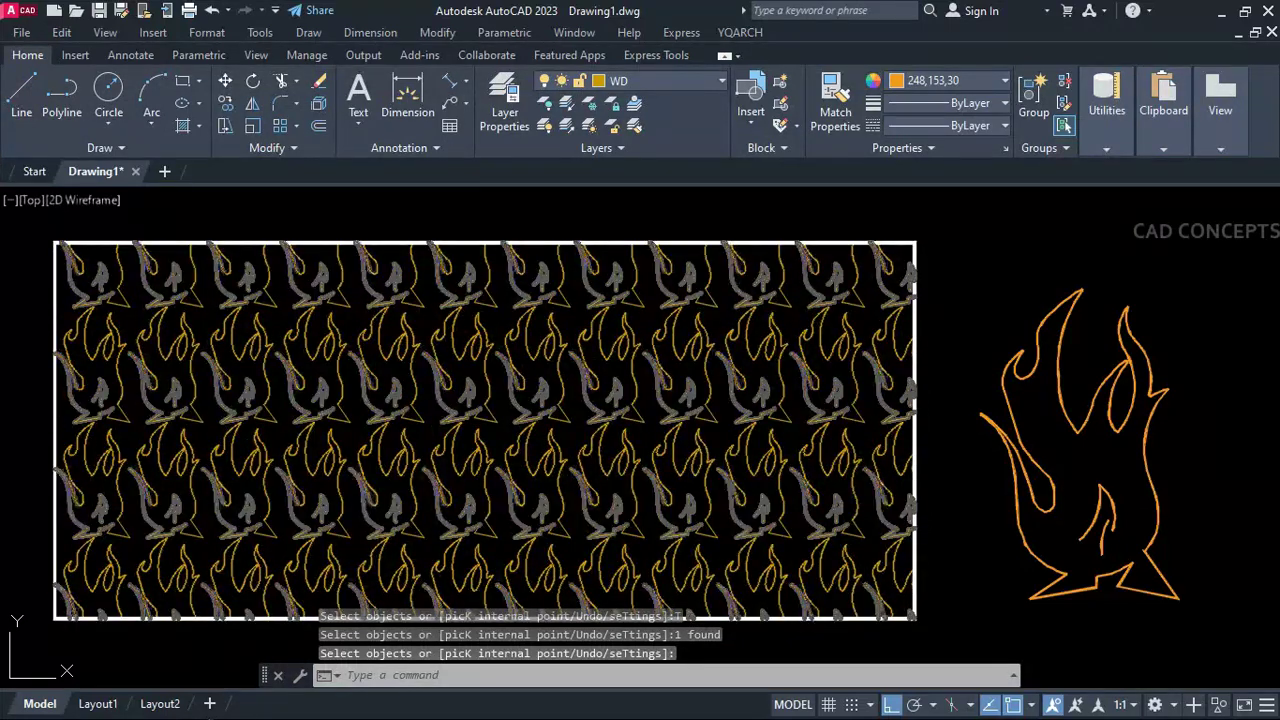
pyautogui.click(548, 397)
pyautogui.write('xtc')
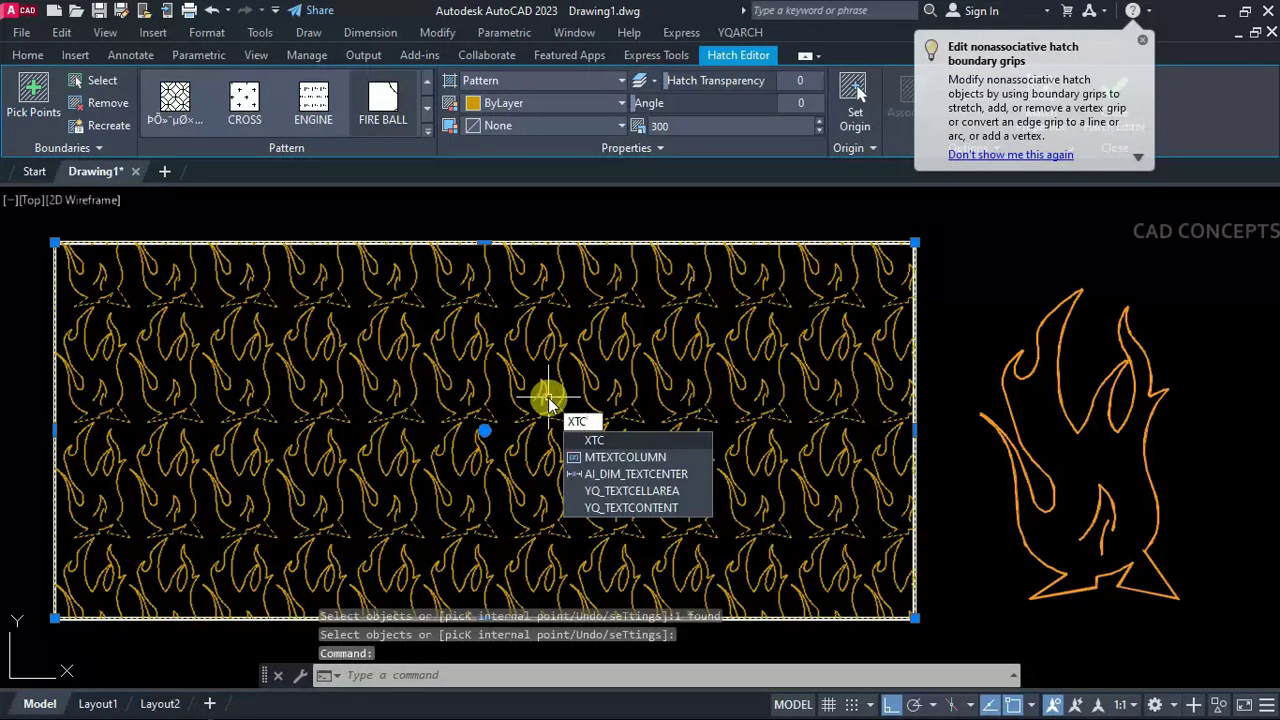
pyautogui.press('Return')
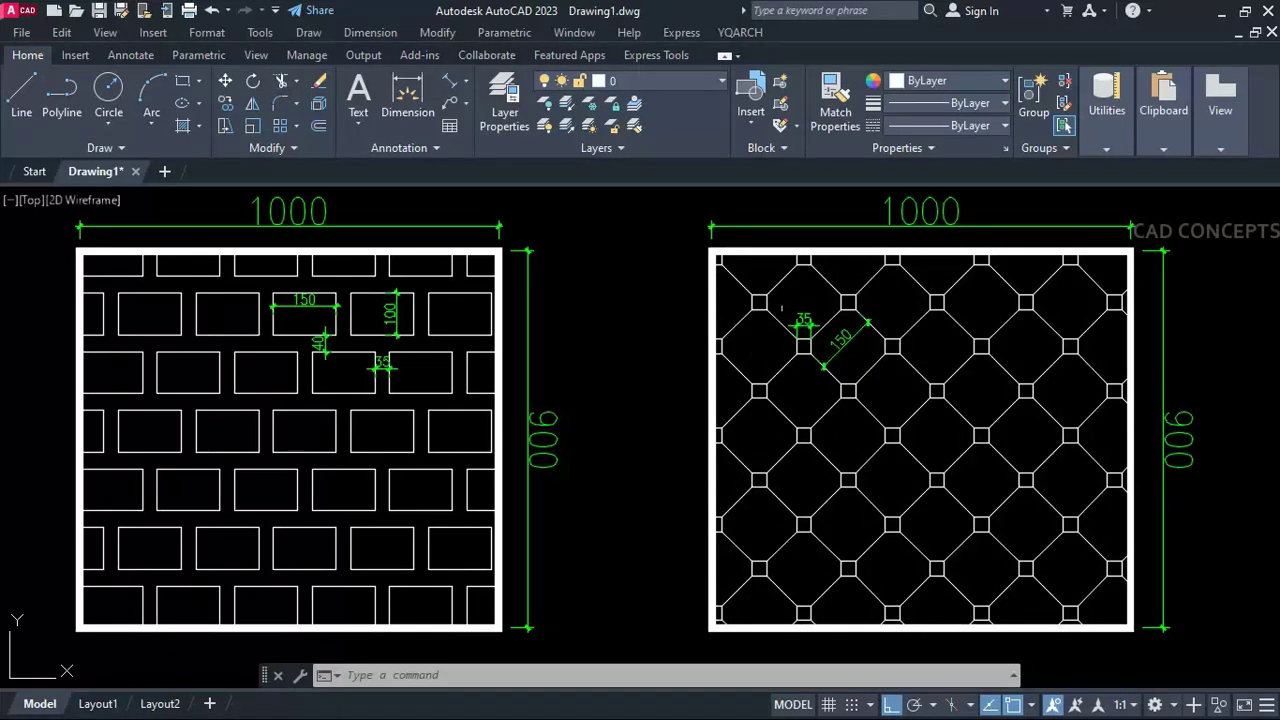
# Bring the brick panel into view and undo the last erase.
pyautogui.scroll(9, 800, 320)
pyautogui.scroll(-2, 800, 395)
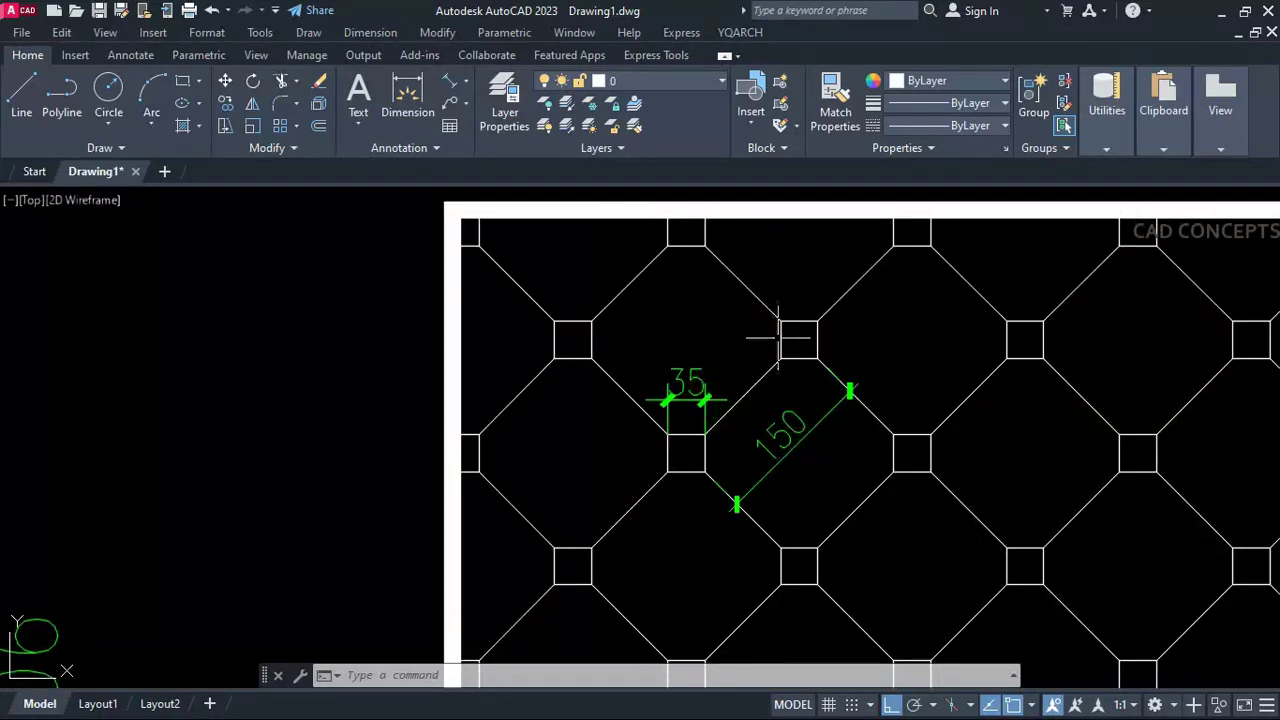
pyautogui.scroll(-3, 926, 572)
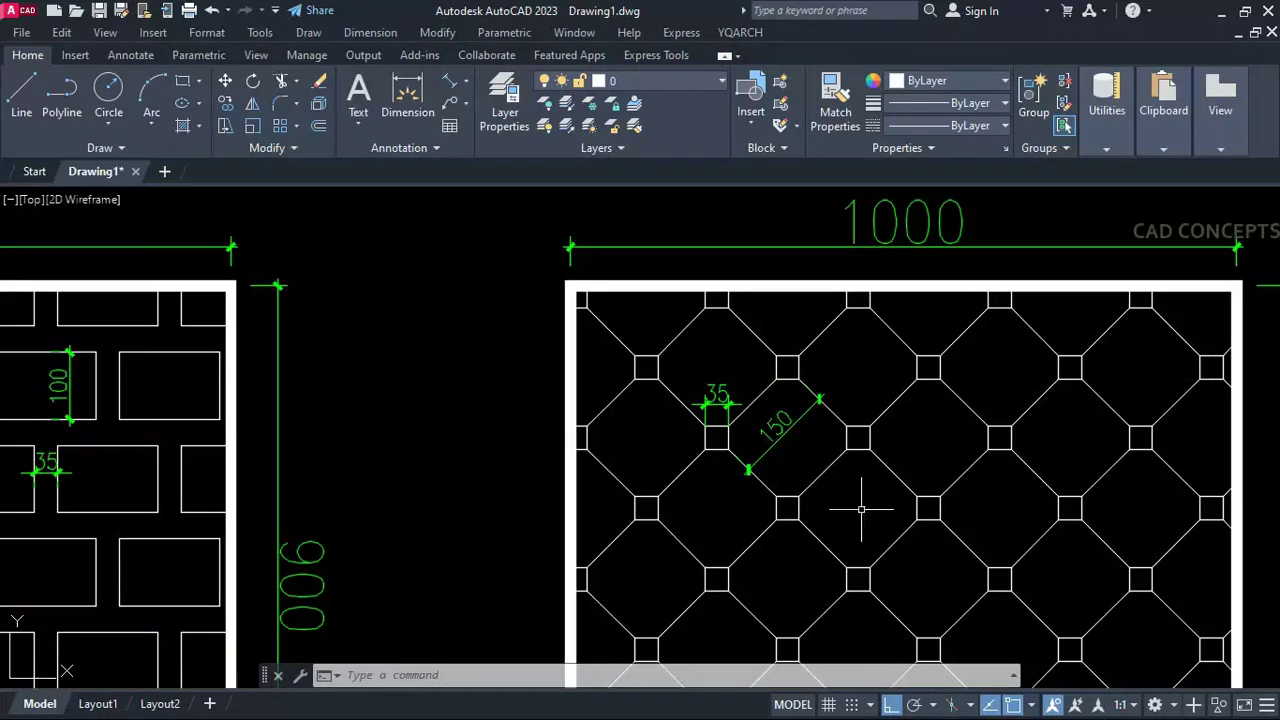
pyautogui.scroll(-1, 870, 490)
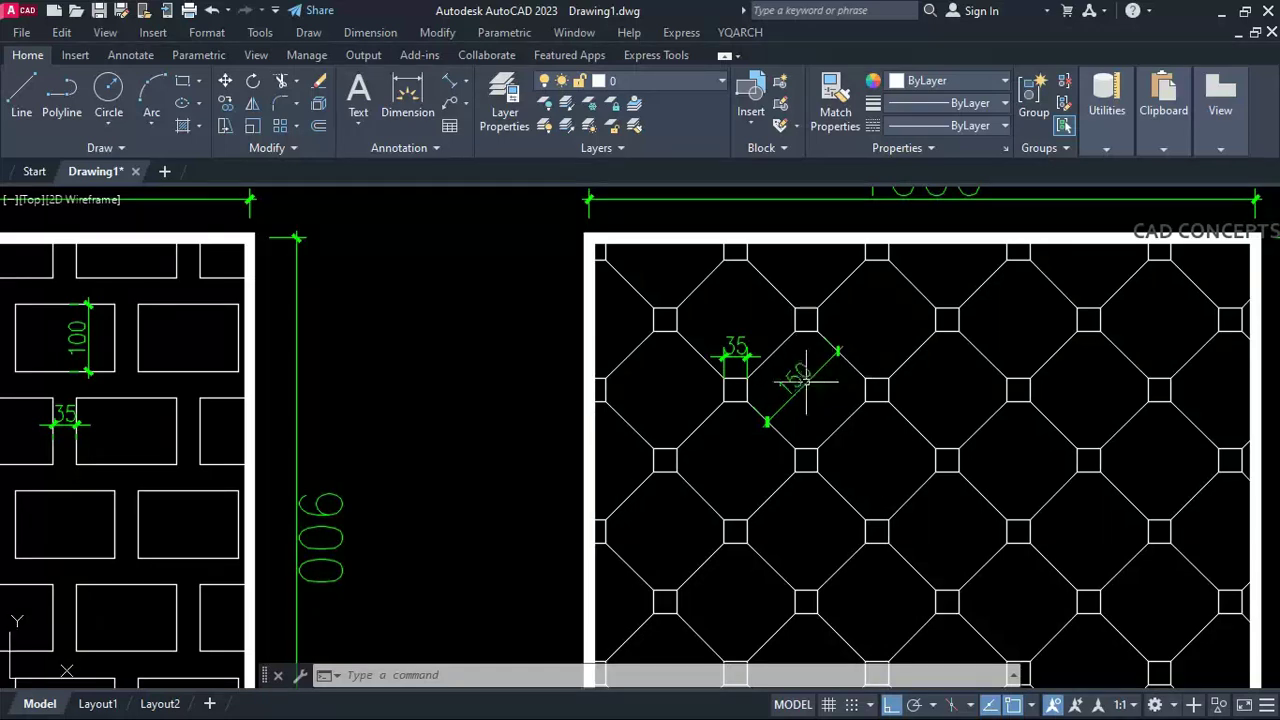
pyautogui.moveTo(700, 470); pyautogui.dragTo(1050, 440, button='middle')
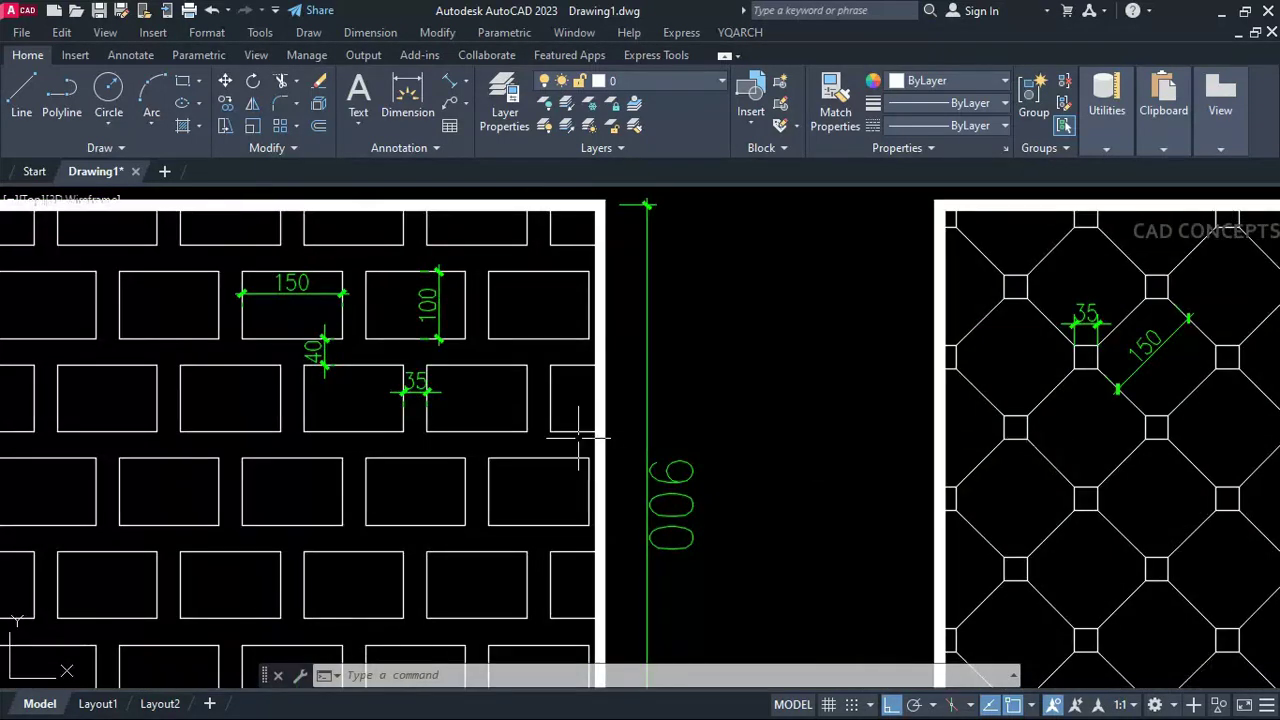
pyautogui.moveTo(460, 445); pyautogui.dragTo(703, 434, button='middle')
pyautogui.scroll(-2, 705, 435)
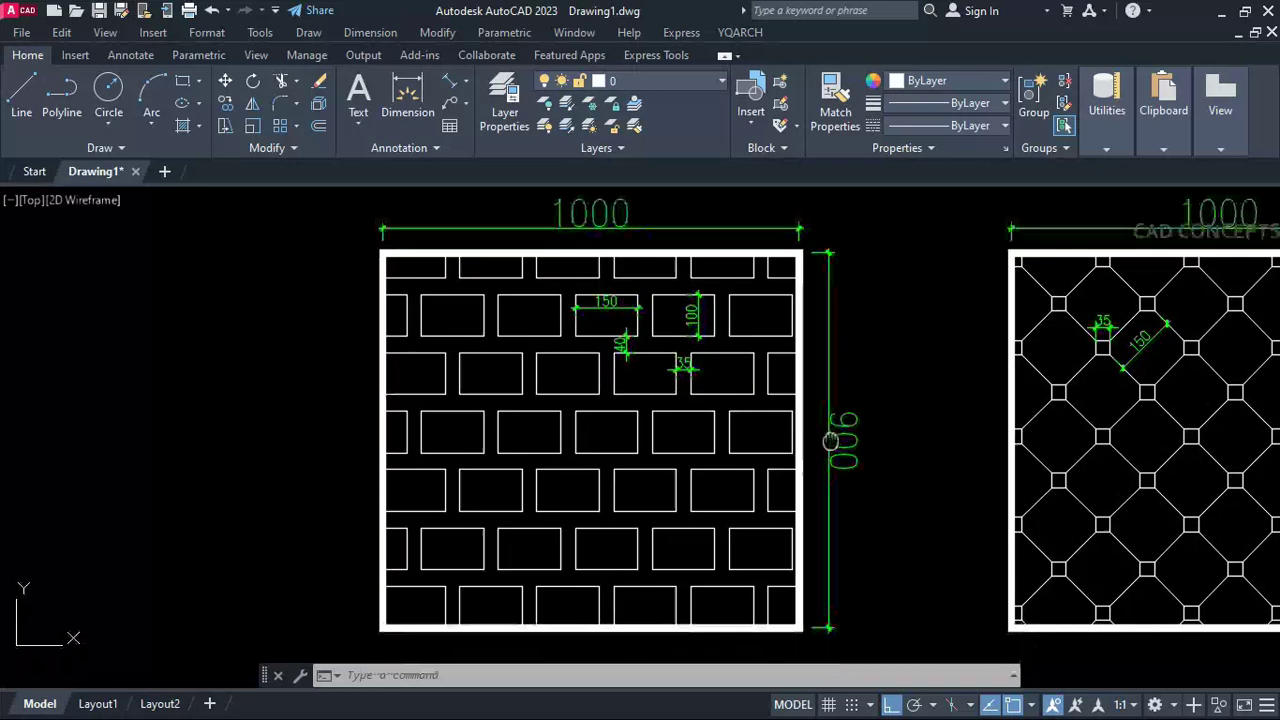
pyautogui.scroll(2, 625, 340)
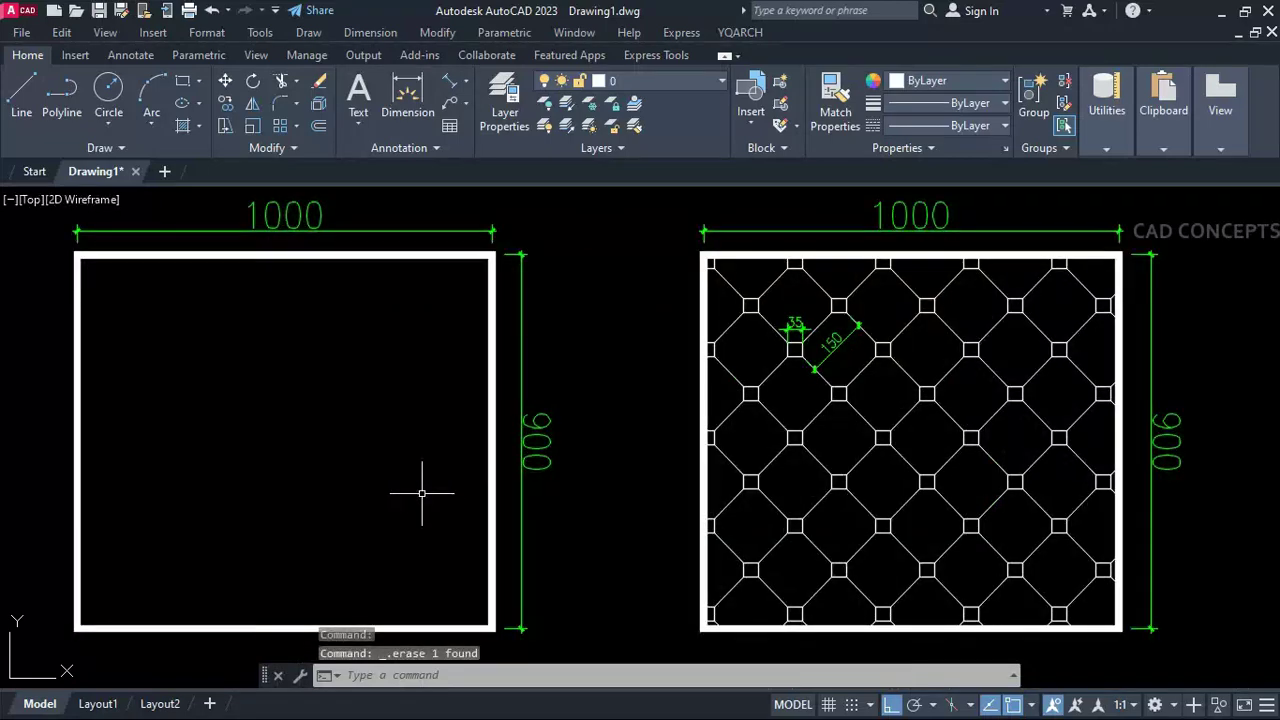
pyautogui.hotkey('ctrl', 'z')
# Fill the left rectangle with a TCC Dual Bricks hatch sized a=200, b=40, c=125, d=35.
pyautogui.write('TCC')
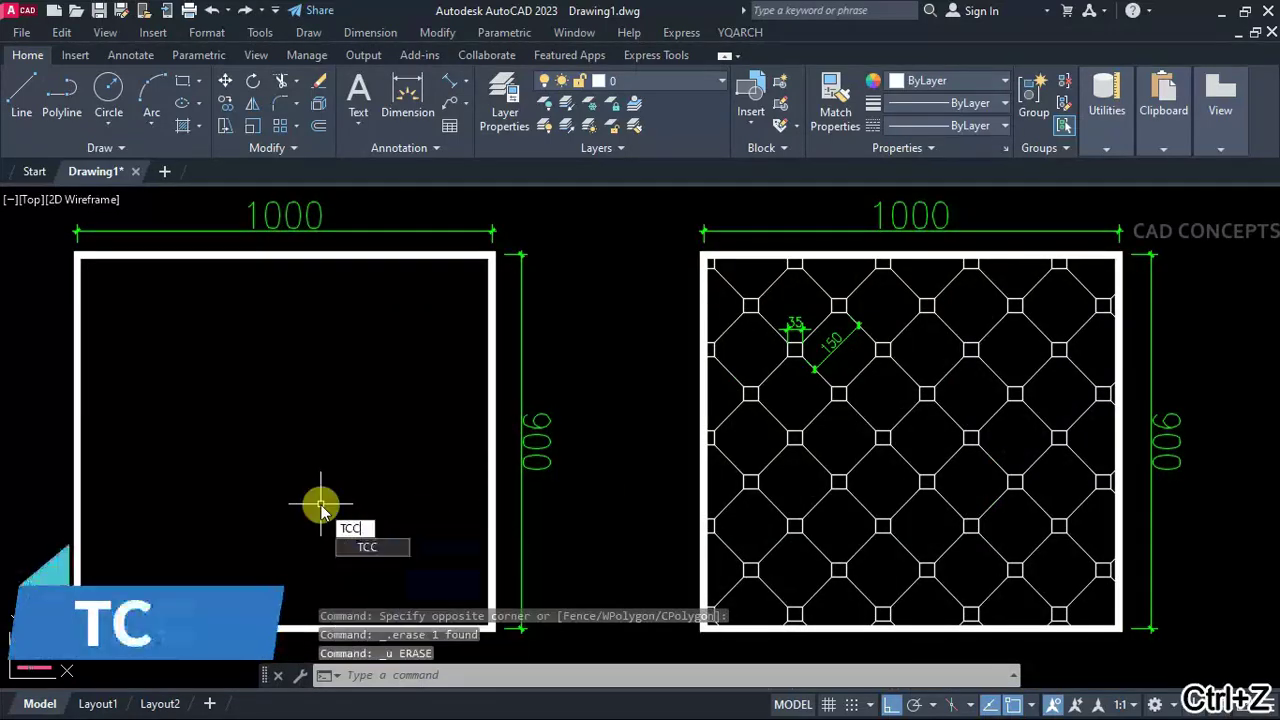
pyautogui.press('Return')
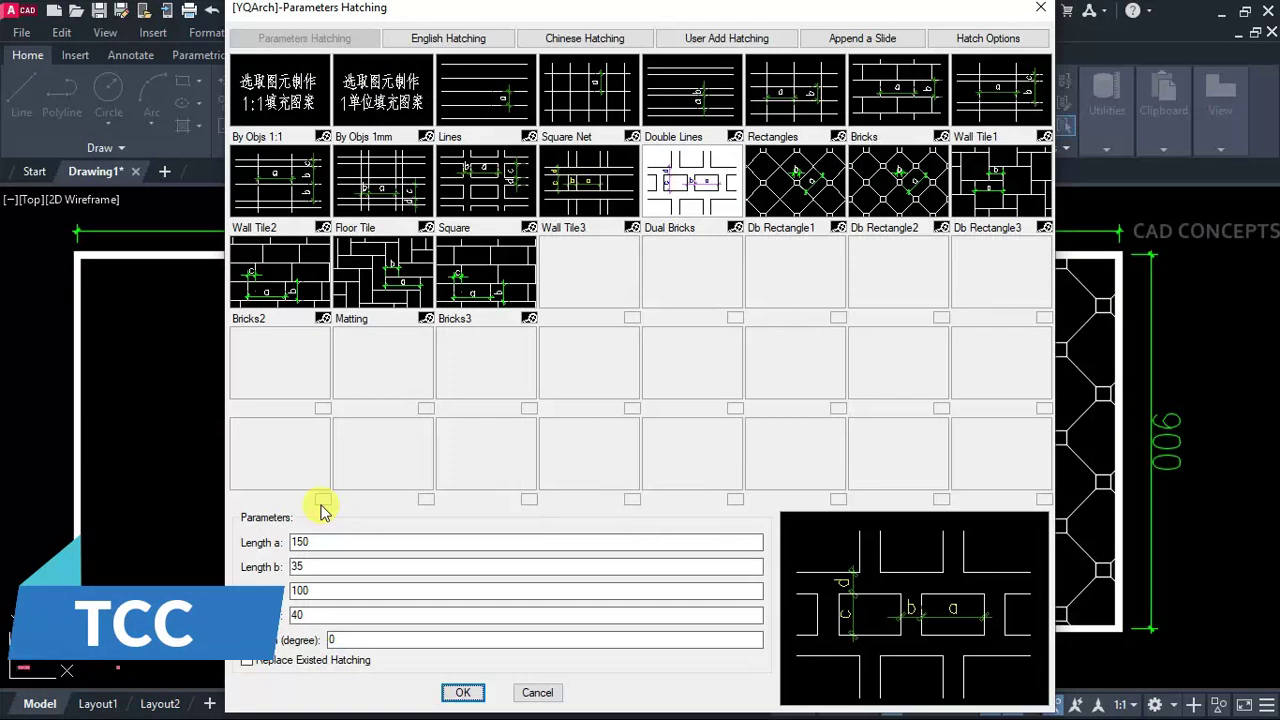
pyautogui.click(690, 185)
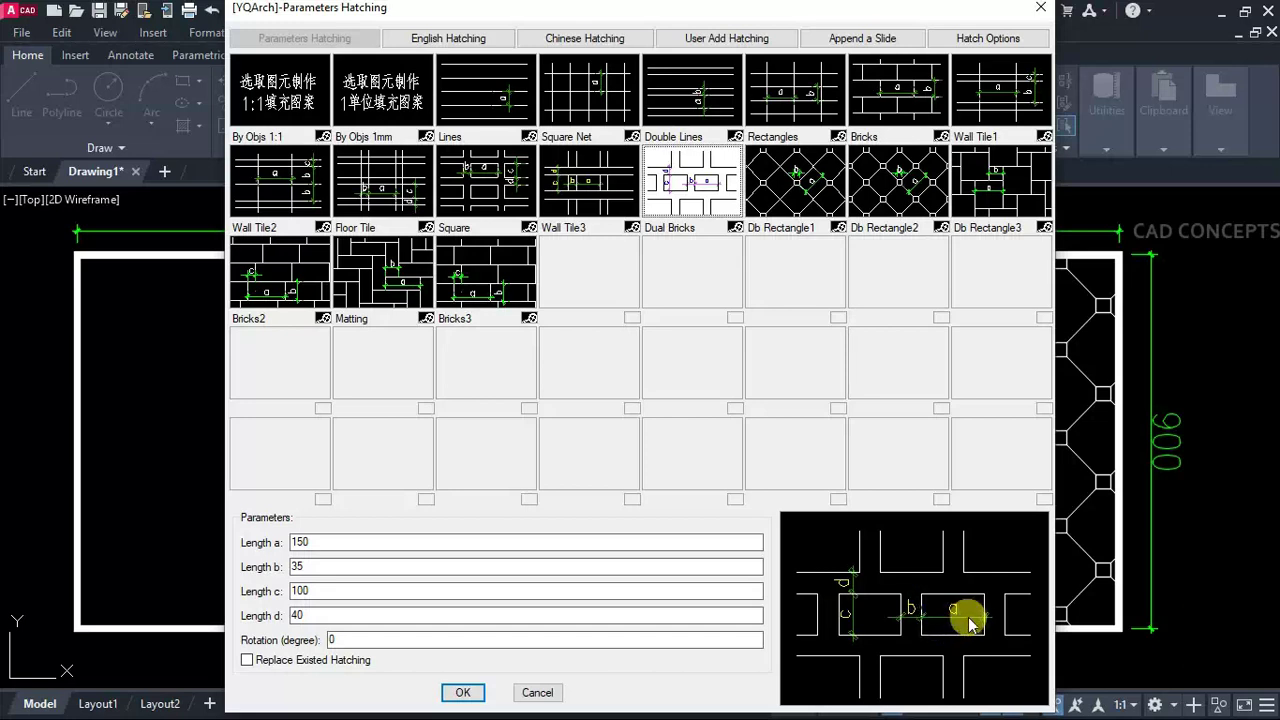
pyautogui.moveTo(334, 540); pyautogui.dragTo(240, 541)
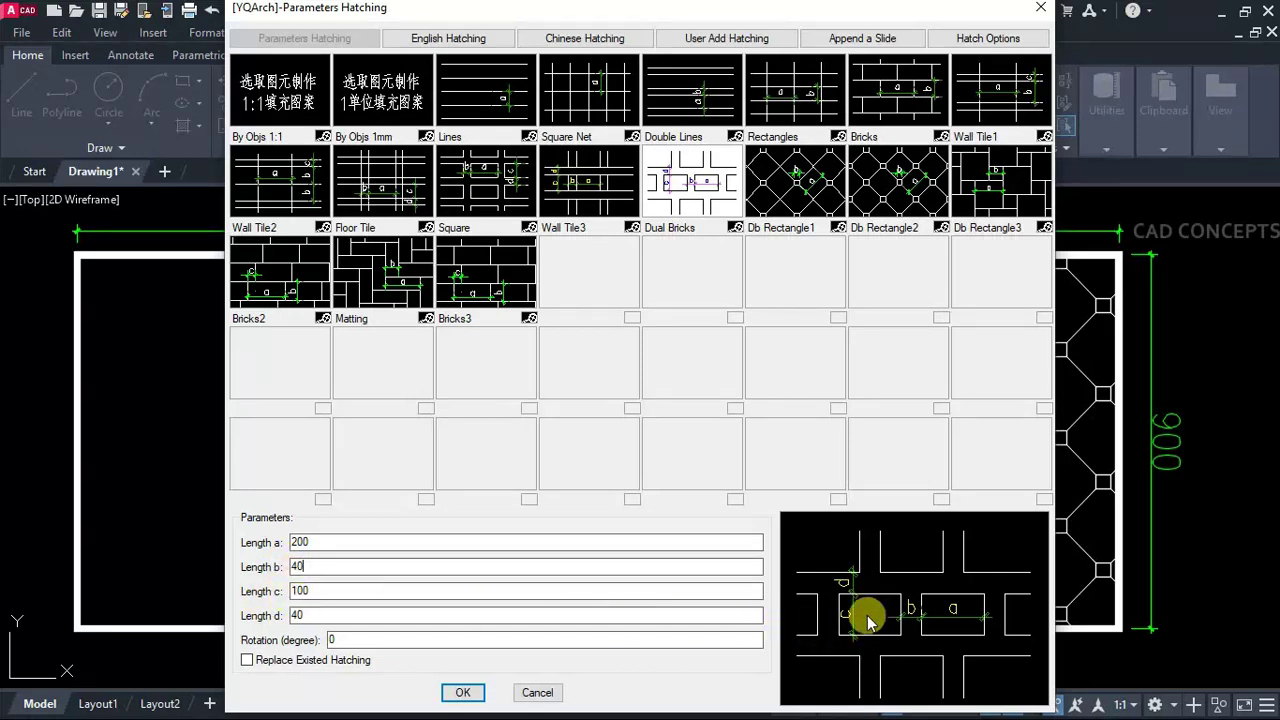
pyautogui.doubleClick(313, 589)
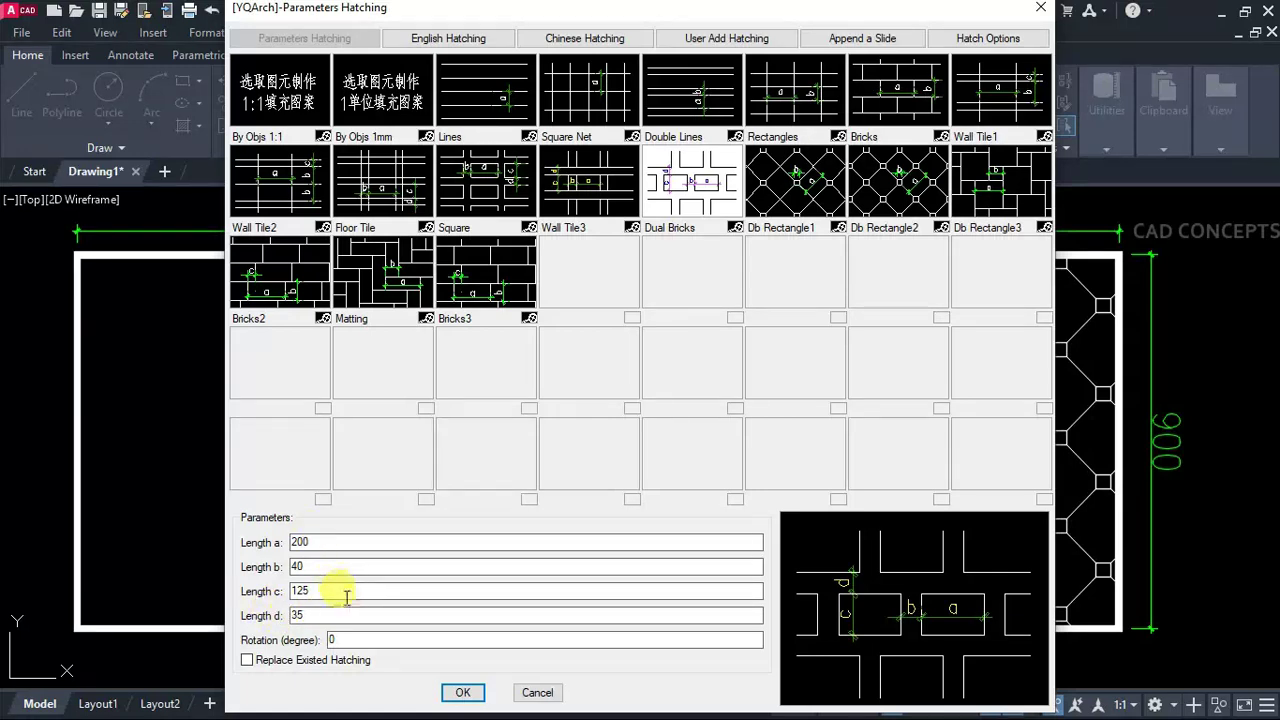
pyautogui.click(481, 695)
pyautogui.click(340, 373)
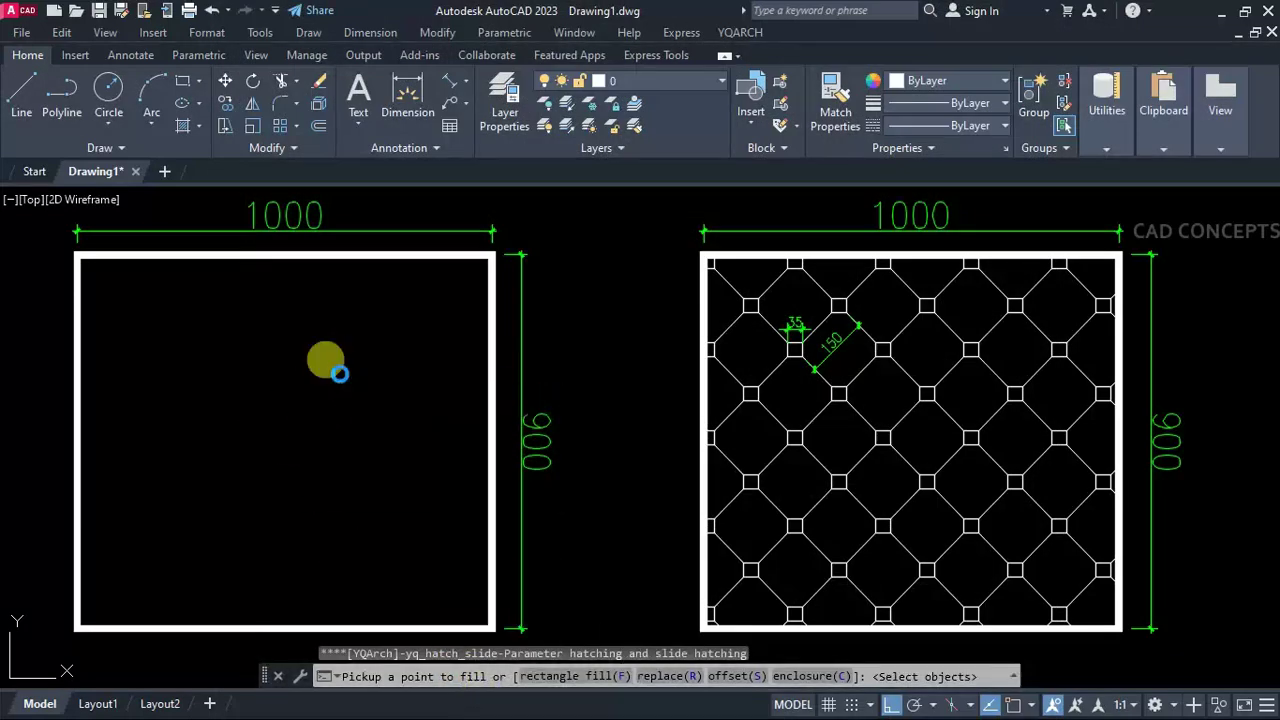
# End the hatch command and explode the Dual Bricks hatch into plain lines.
pyautogui.press('Escape')
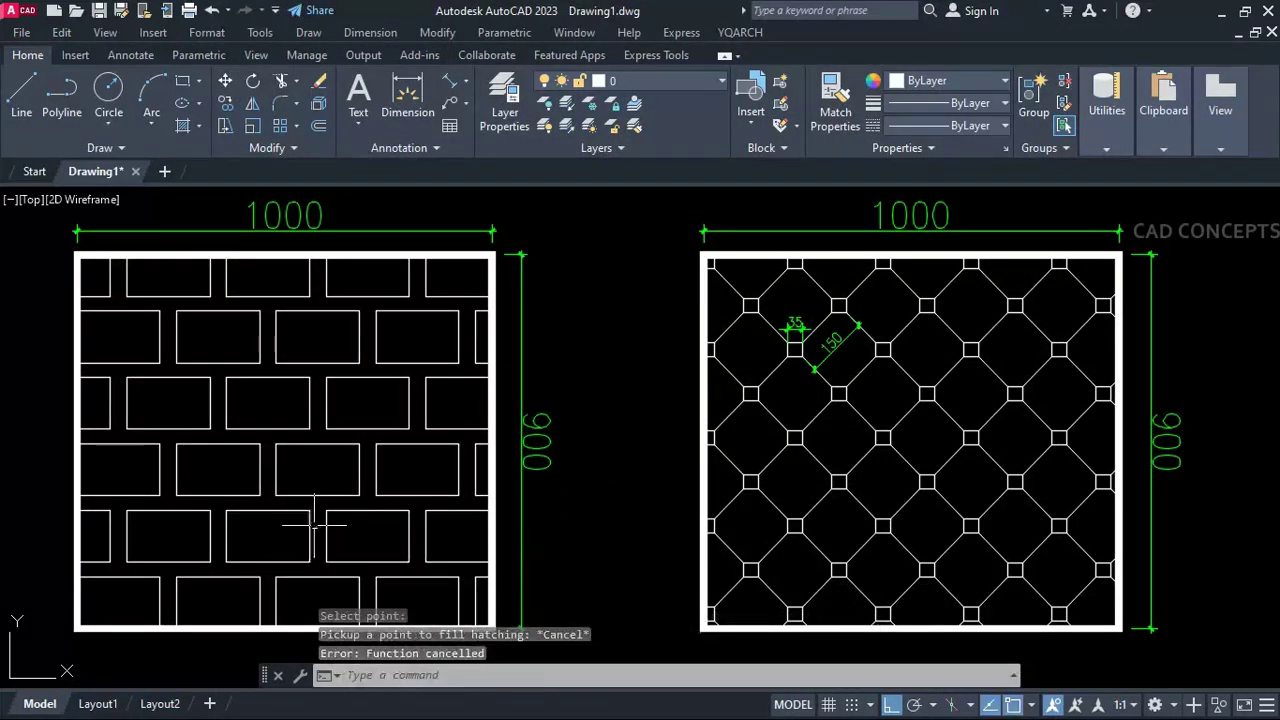
pyautogui.click(286, 528)
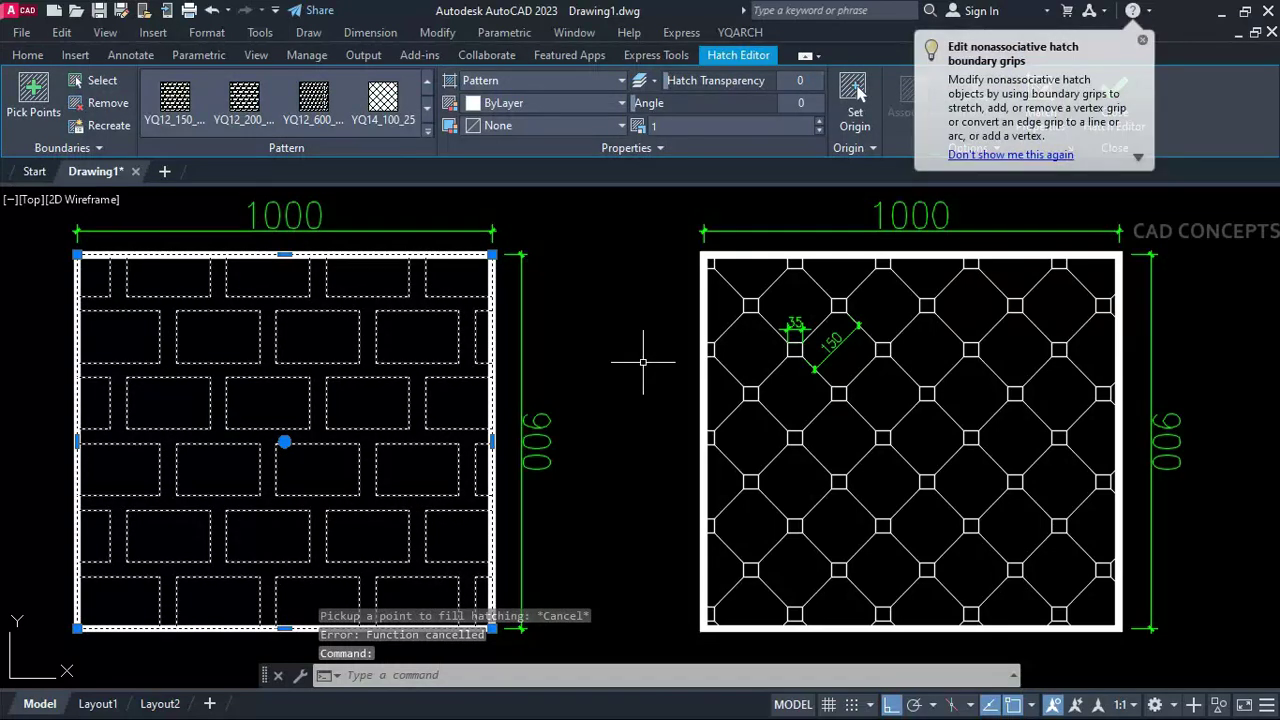
pyautogui.write('x')
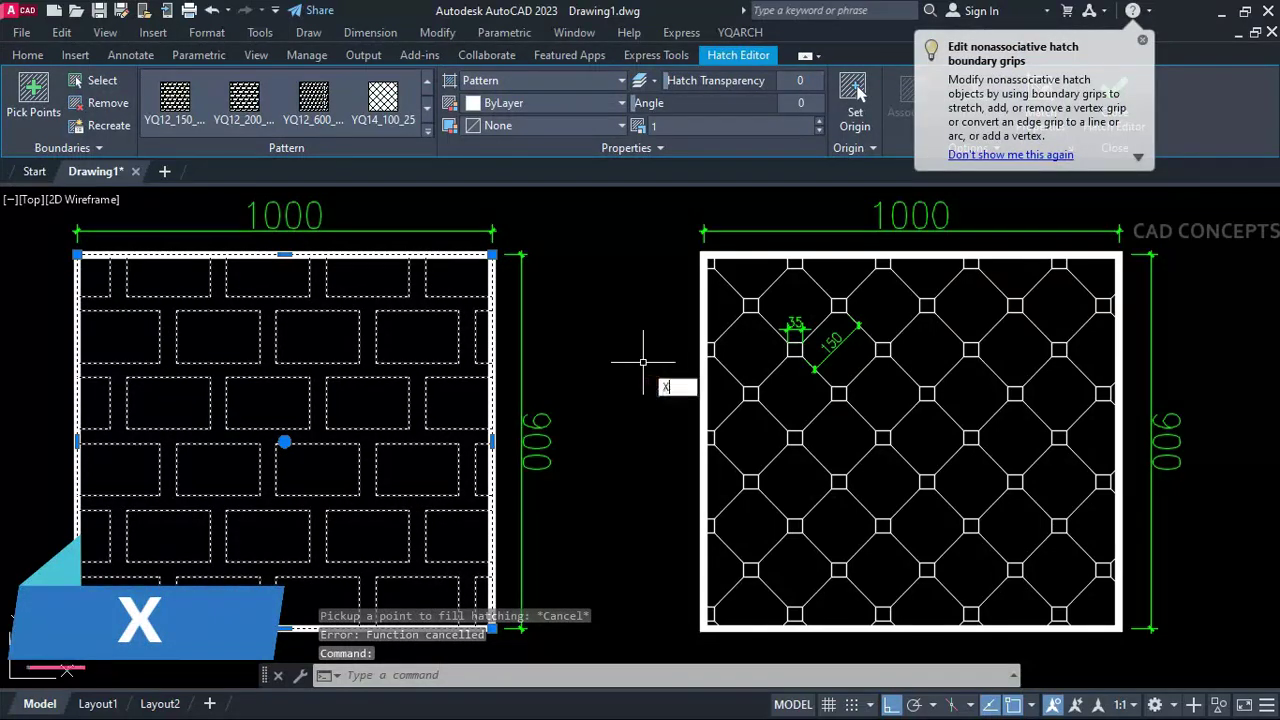
pyautogui.press('Return')
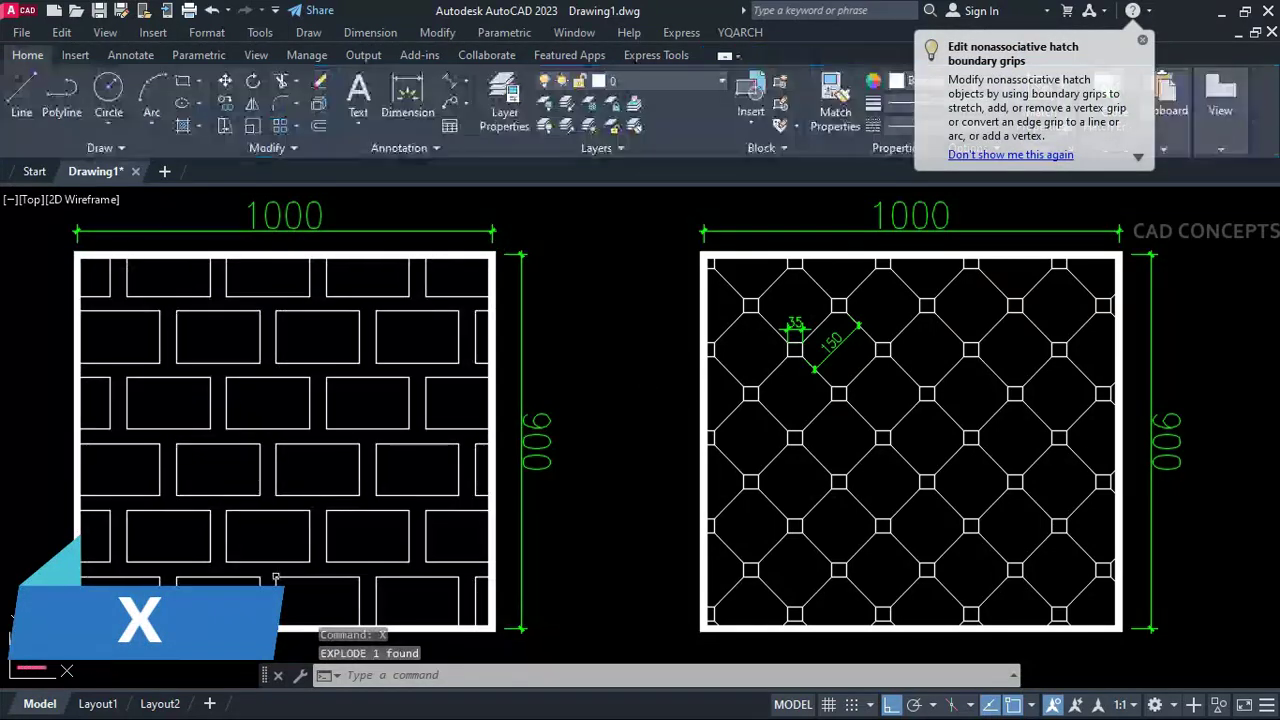
# Add aligned dimensions to the upper bricks: gaps 35 and 40, height 125, length 200.
pyautogui.click(451, 86)
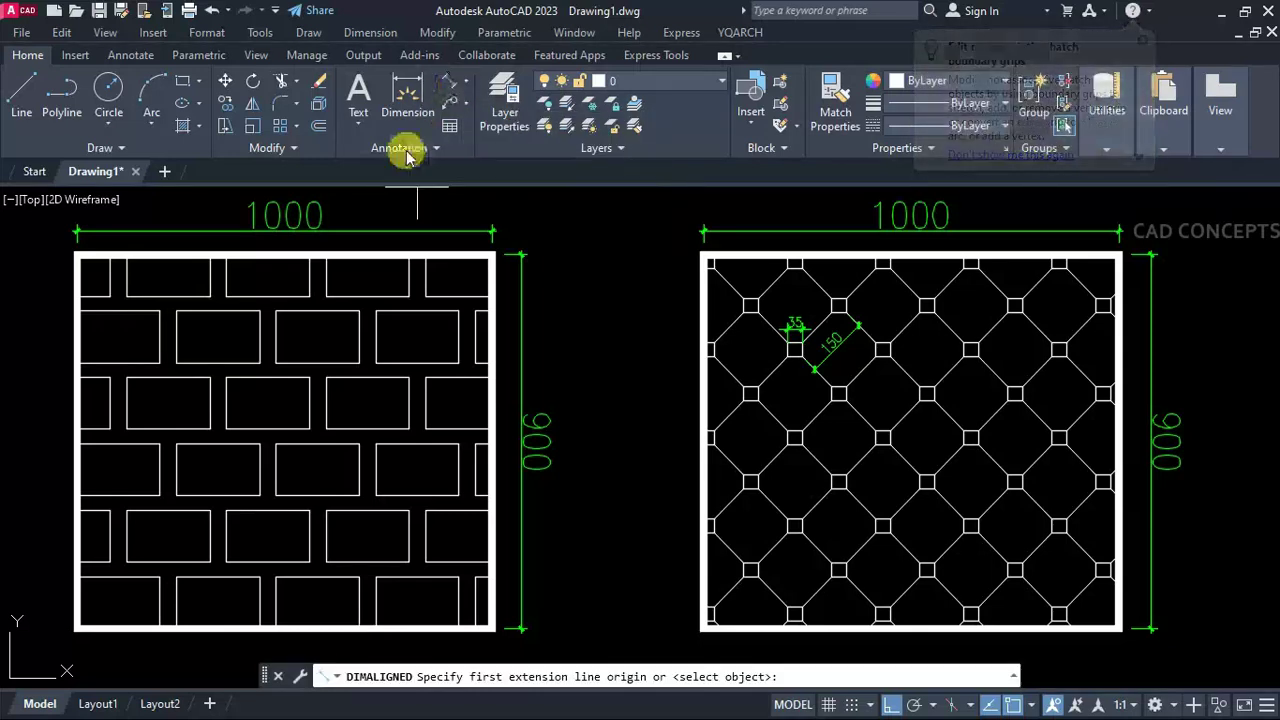
pyautogui.scroll(4, 335, 290)
pyautogui.click(340, 342)
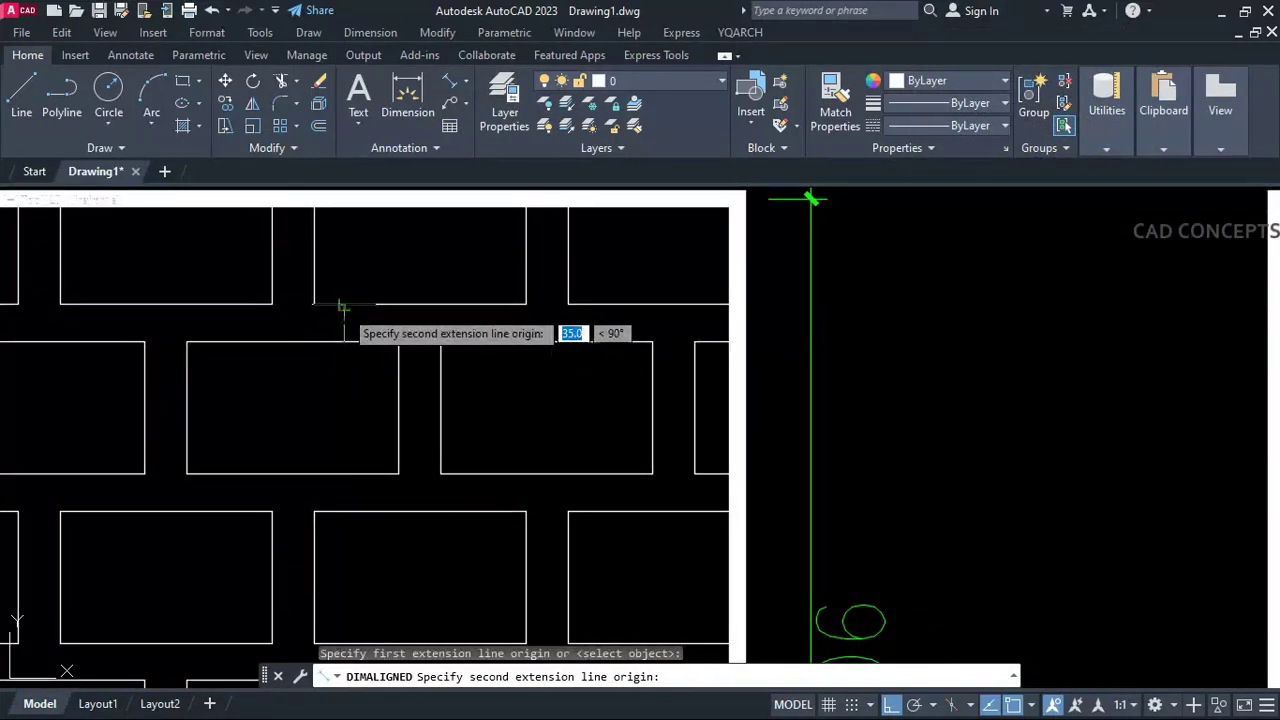
pyautogui.click(340, 304)
pyautogui.click(347, 322)
pyautogui.press('Return')
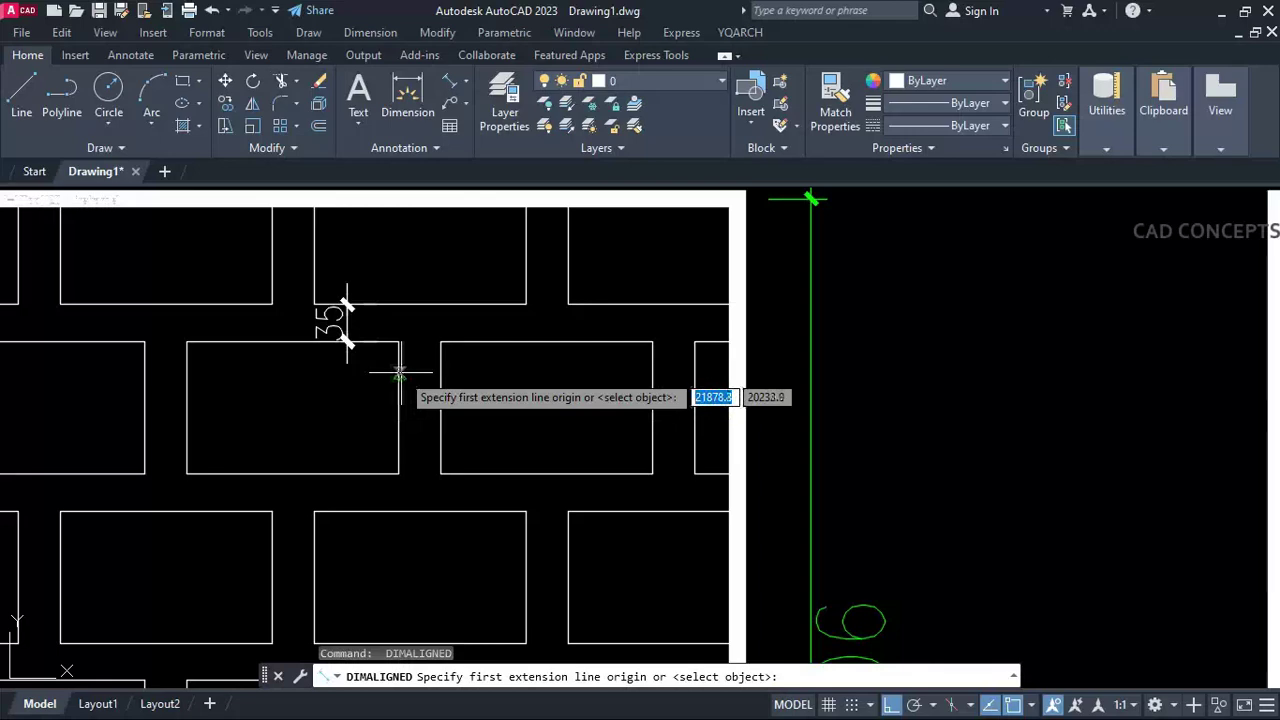
pyautogui.click(399, 373)
pyautogui.click(438, 373)
pyautogui.click(420, 372)
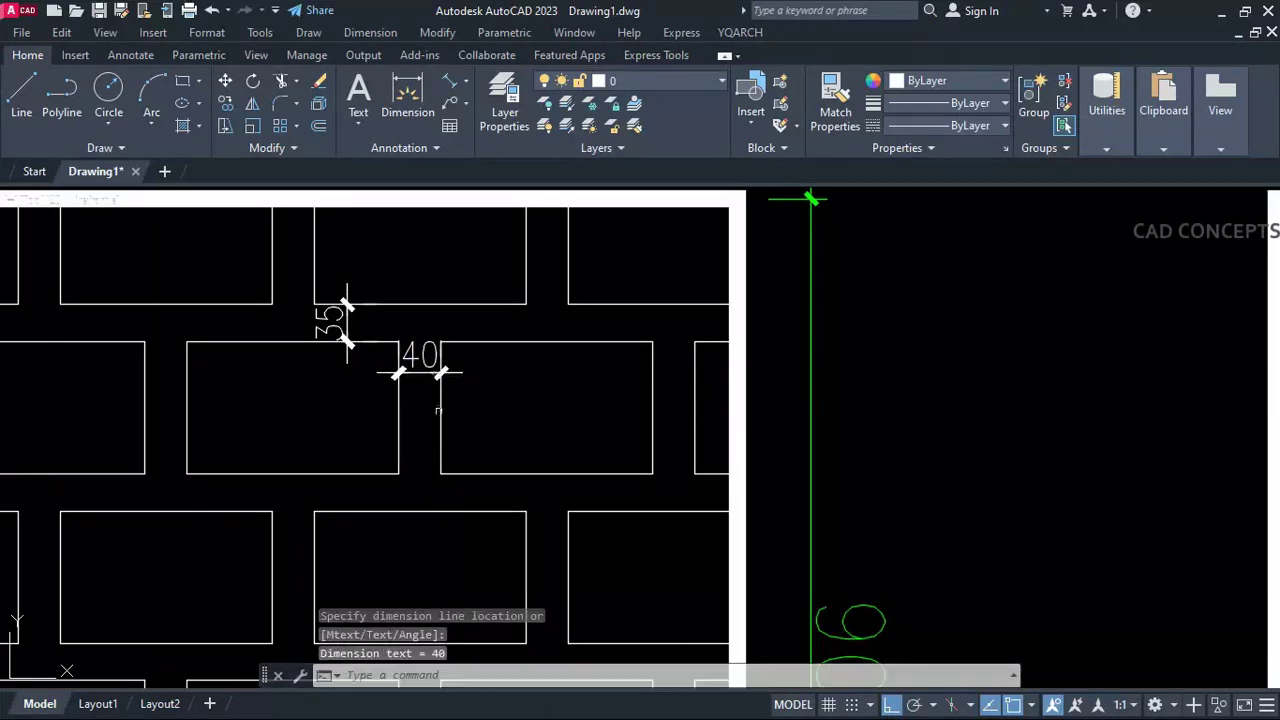
pyautogui.press('Return')
pyautogui.click(505, 474)
pyautogui.click(506, 342)
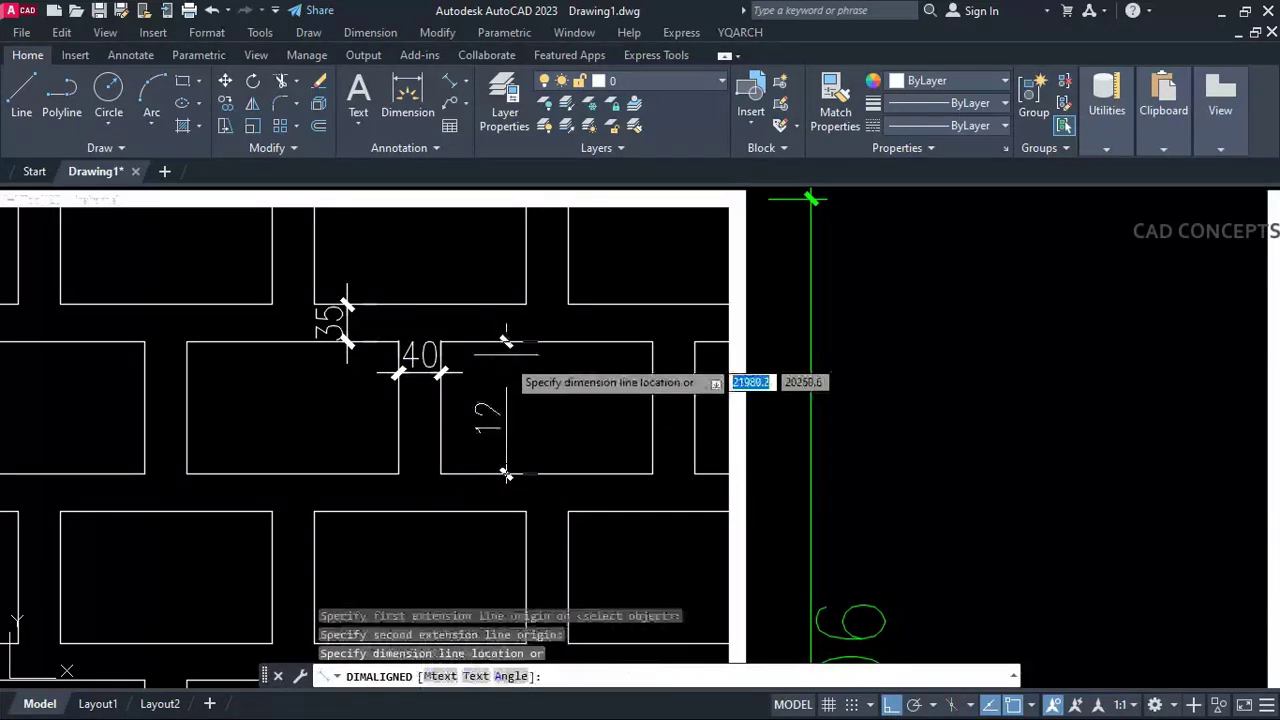
pyautogui.click(507, 343)
pyautogui.press('space')
pyautogui.click(398, 445)
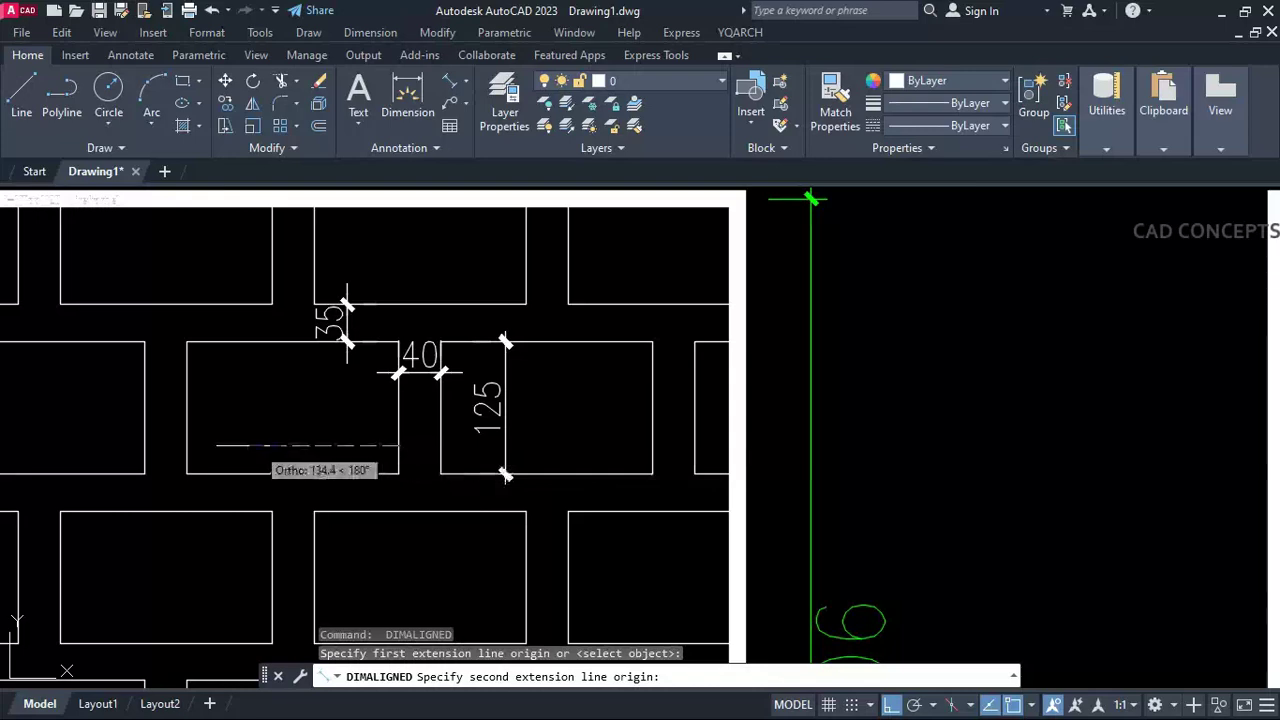
pyautogui.click(196, 447)
pyautogui.click(190, 452)
pyautogui.scroll(-4, 487, 340)
# Dimension the lower brick gaps with aligned dimensions of 35 and 40.
pyautogui.press('space')
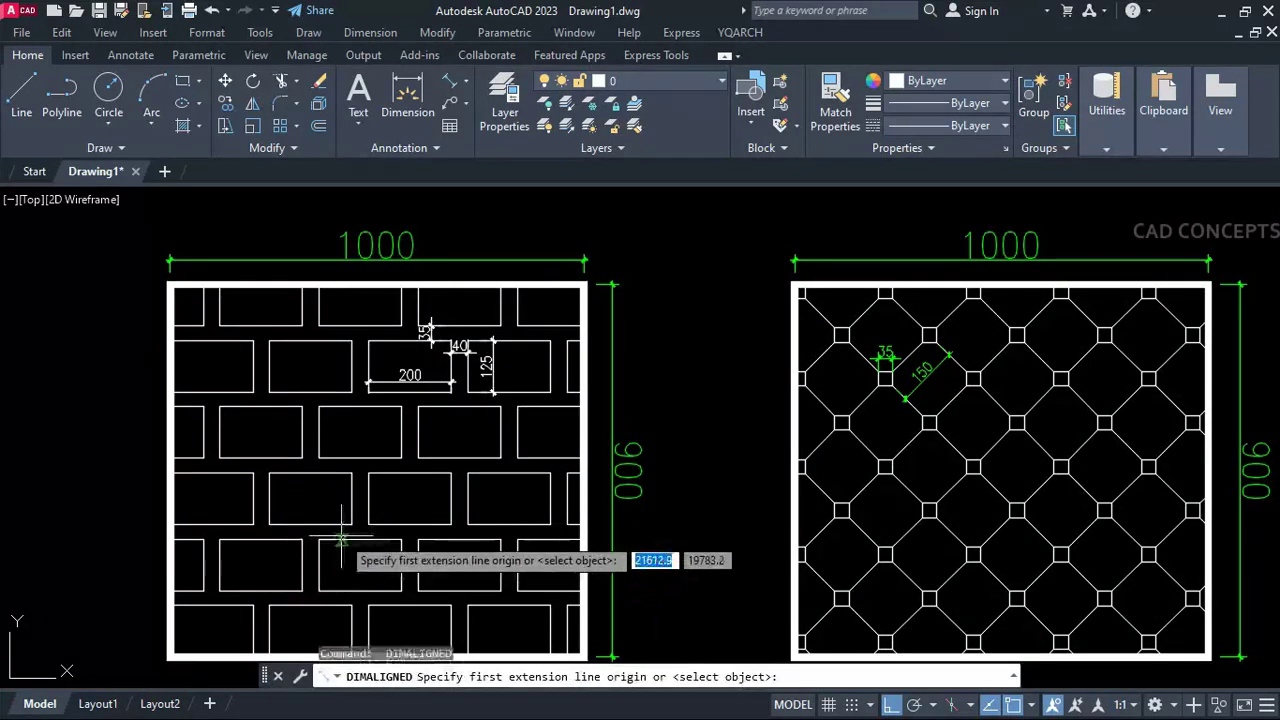
pyautogui.click(342, 525)
pyautogui.scroll(5, 342, 530)
pyautogui.click(342, 540)
pyautogui.click(341, 544)
pyautogui.press('space')
pyautogui.click(337, 512)
pyautogui.click(328, 546)
pyautogui.click(323, 548)
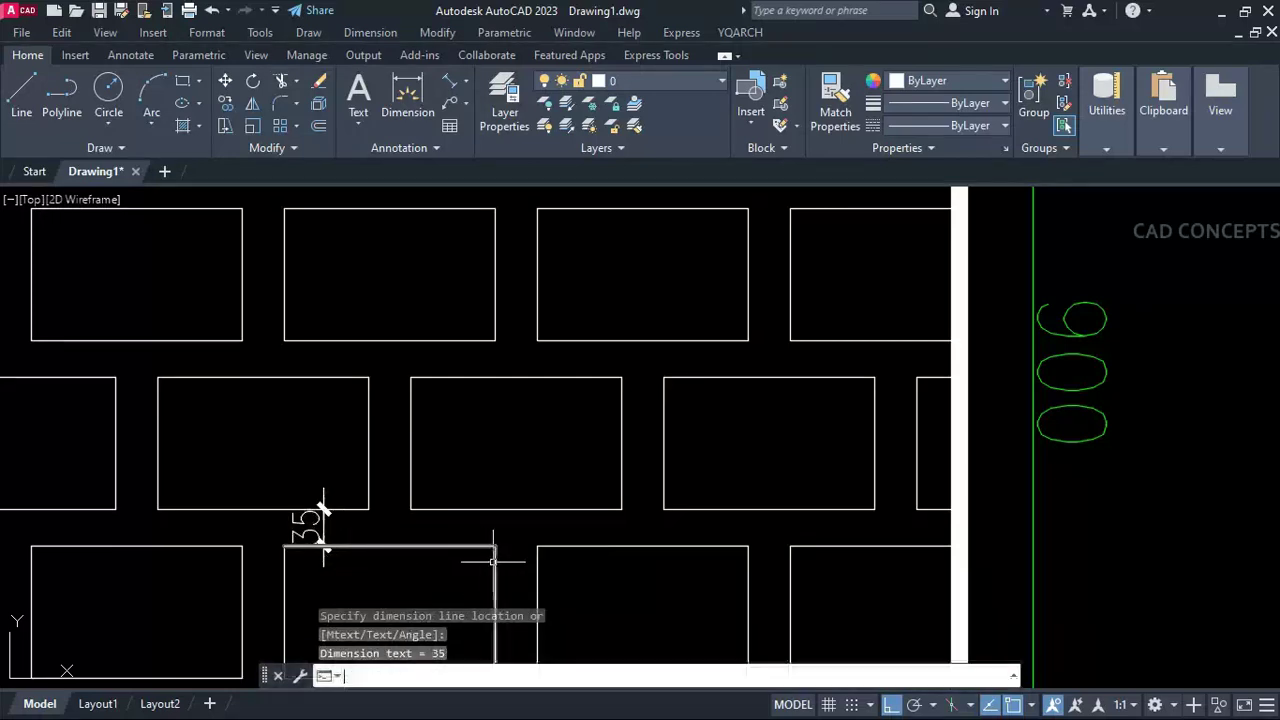
# Add aligned dimensions for the lower bricks' lengths, including 200, and their 125 height.
pyautogui.press('space')
pyautogui.click(495, 577)
pyautogui.click(537, 577)
pyautogui.click(536, 578)
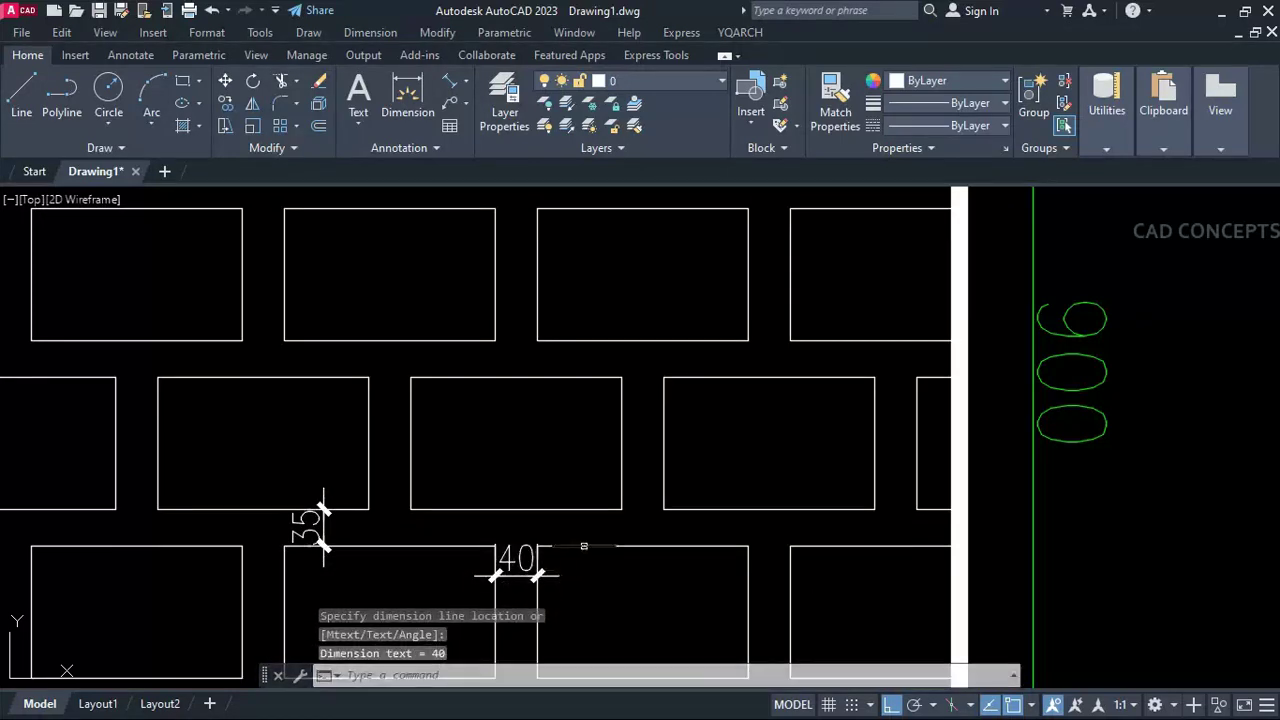
pyautogui.press('space')
pyautogui.click(620, 472)
pyautogui.click(412, 472)
pyautogui.click(418, 473)
pyautogui.press('space')
pyautogui.click(621, 509)
pyautogui.click(621, 378)
pyautogui.click(590, 440)
pyautogui.press('Escape')
pyautogui.scroll(-5, 533, 502)
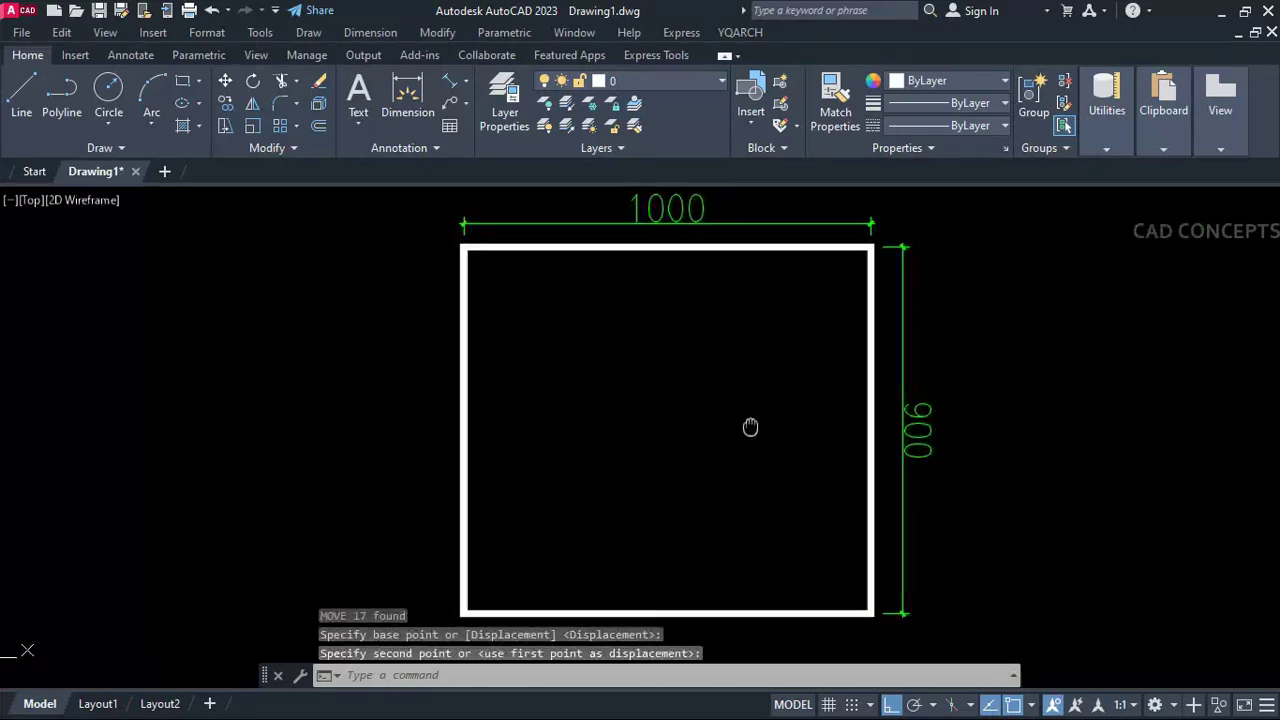
# Fill the 1000×900 rectangle with the Db Rectangle2 octagon-and-square hatch pattern.
pyautogui.moveTo(749, 429); pyautogui.dragTo(734, 435, button='middle')
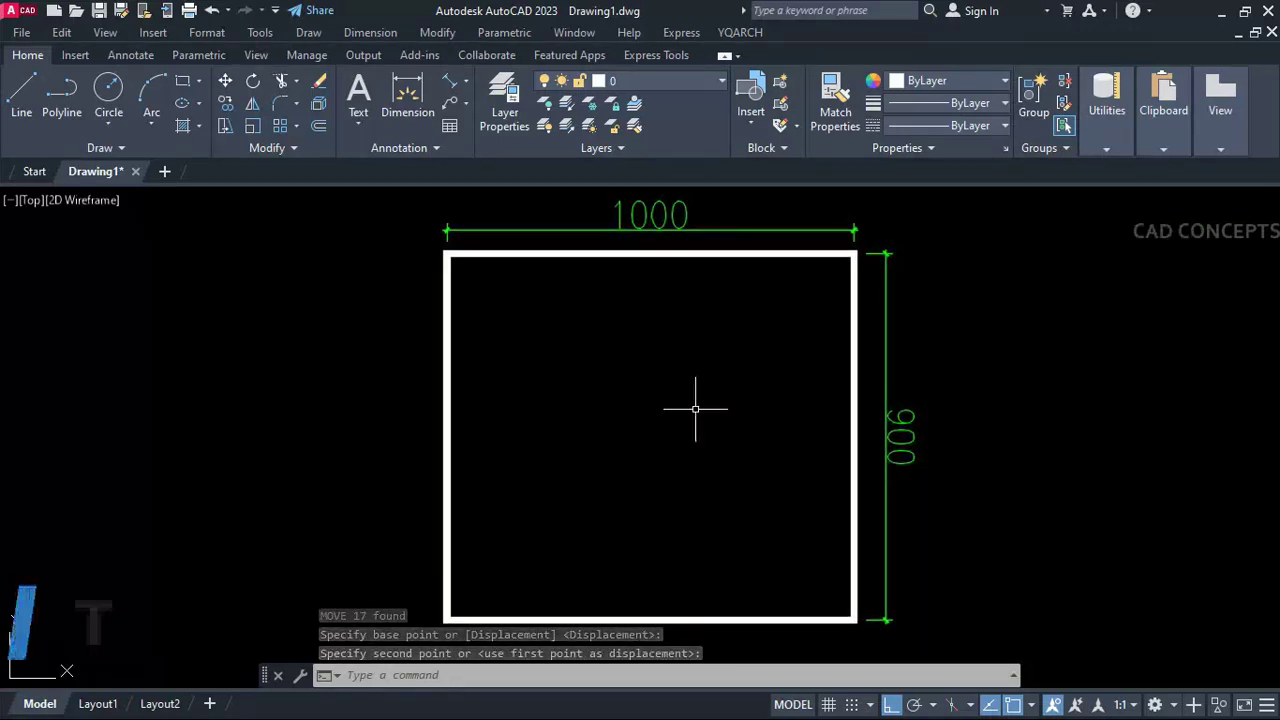
pyautogui.write('TC')
pyautogui.press('Return')
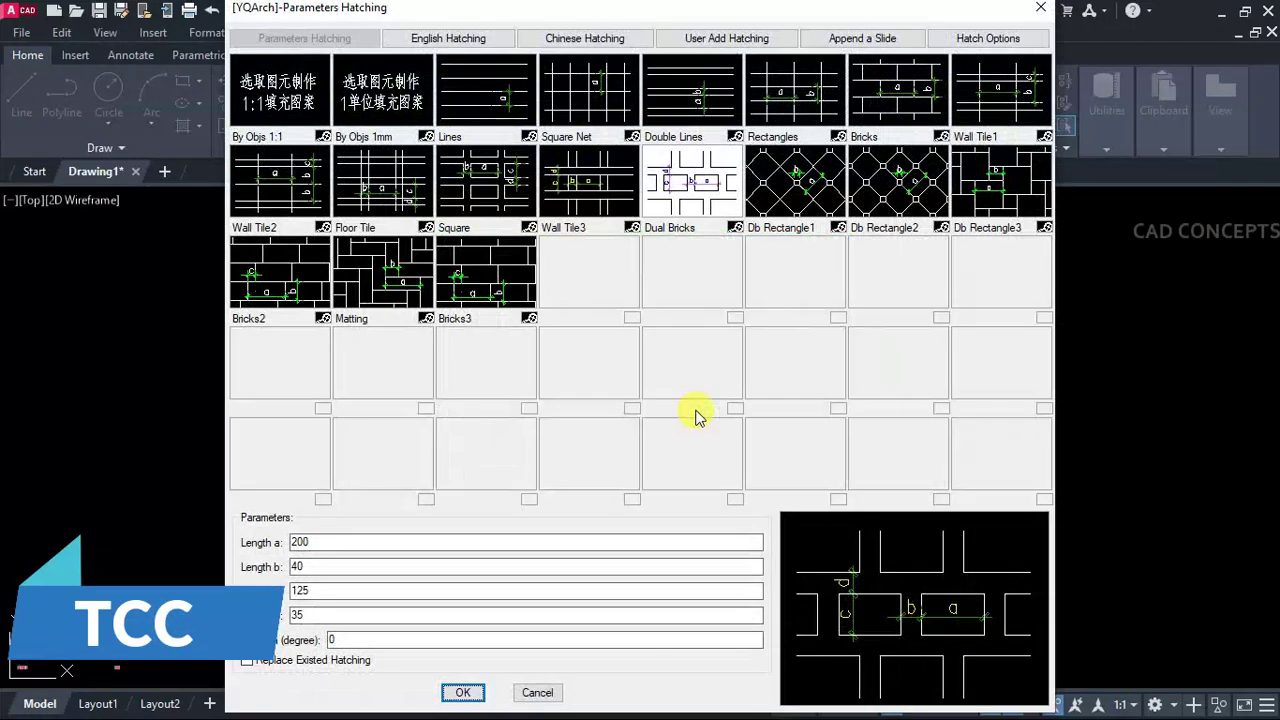
pyautogui.click(913, 187)
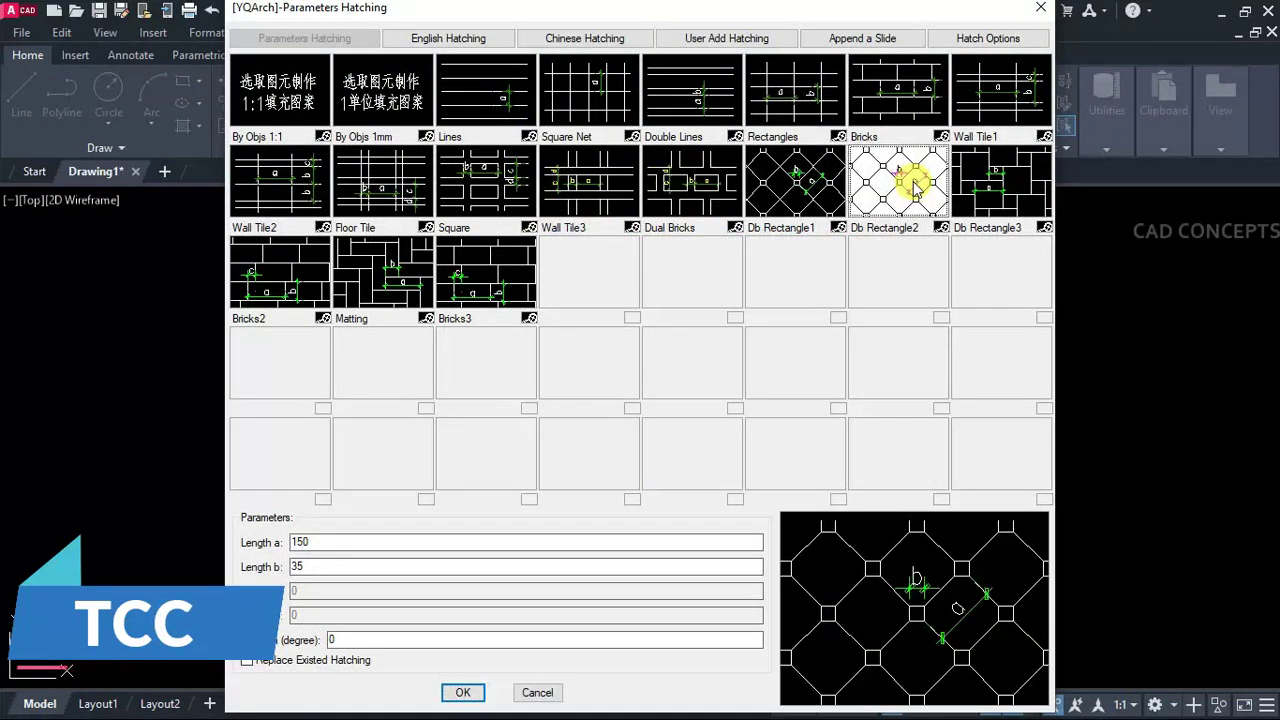
pyautogui.click(810, 198)
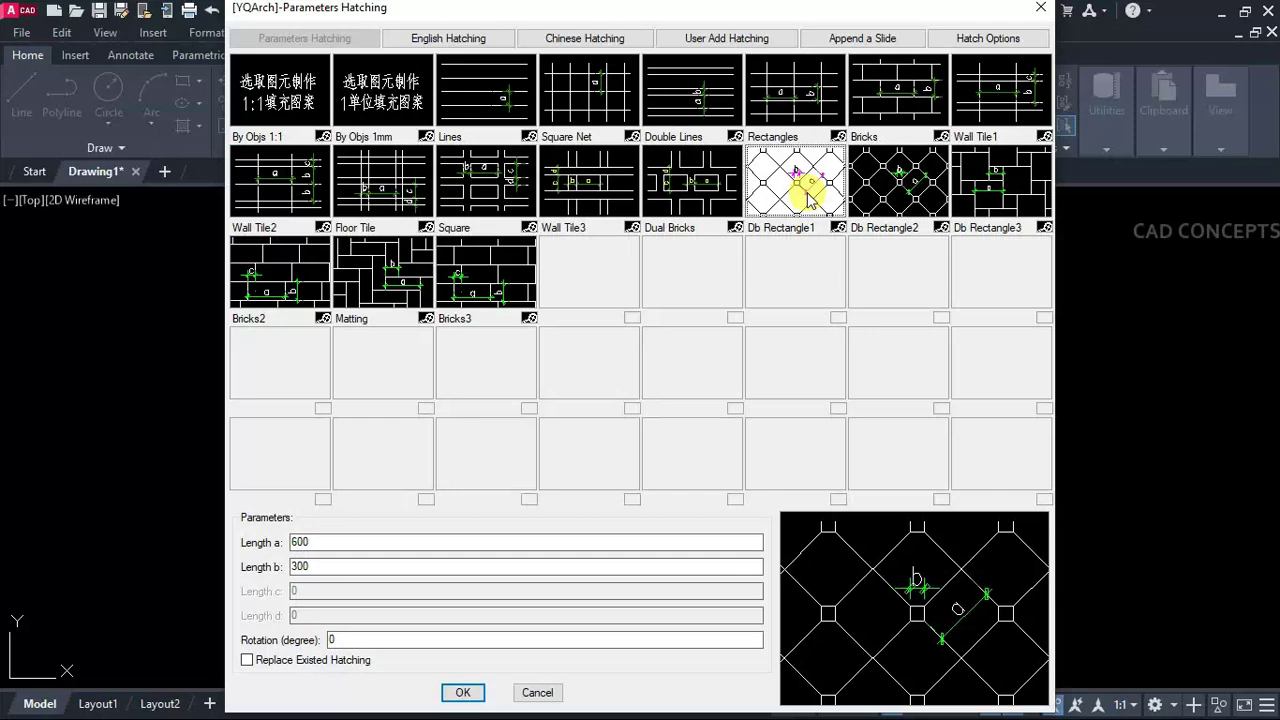
pyautogui.click(903, 198)
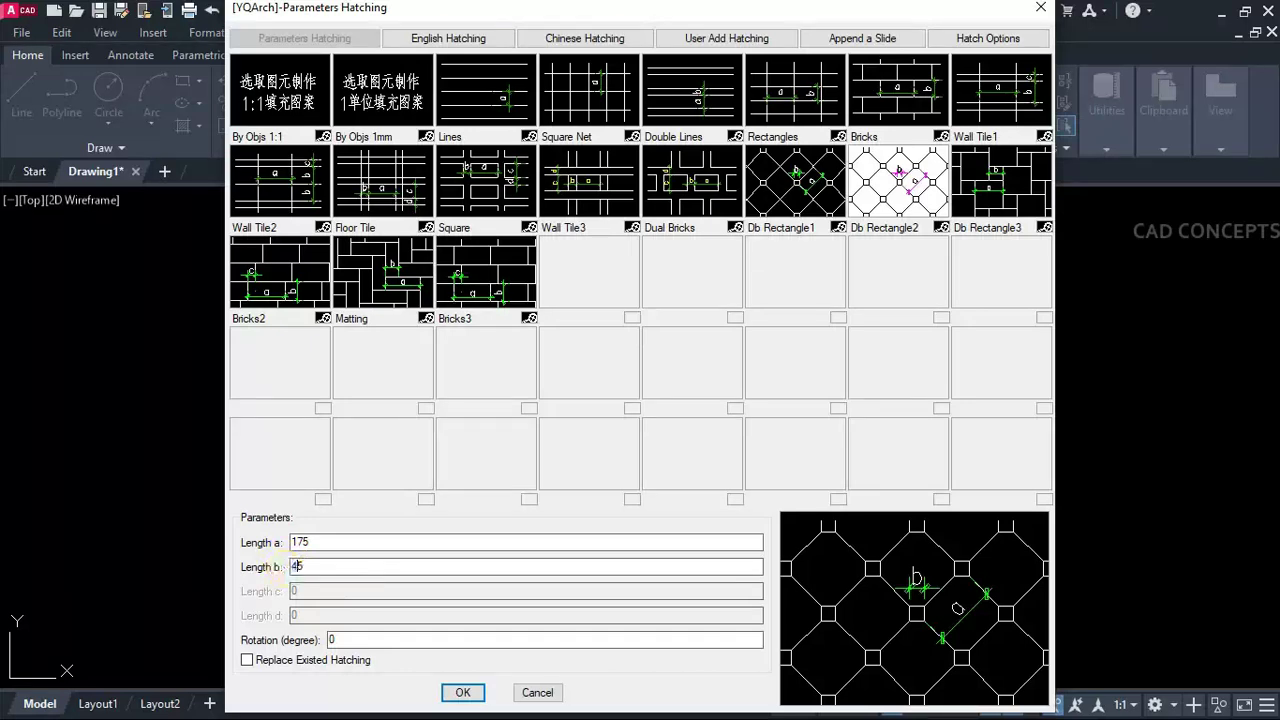
pyautogui.click(461, 693)
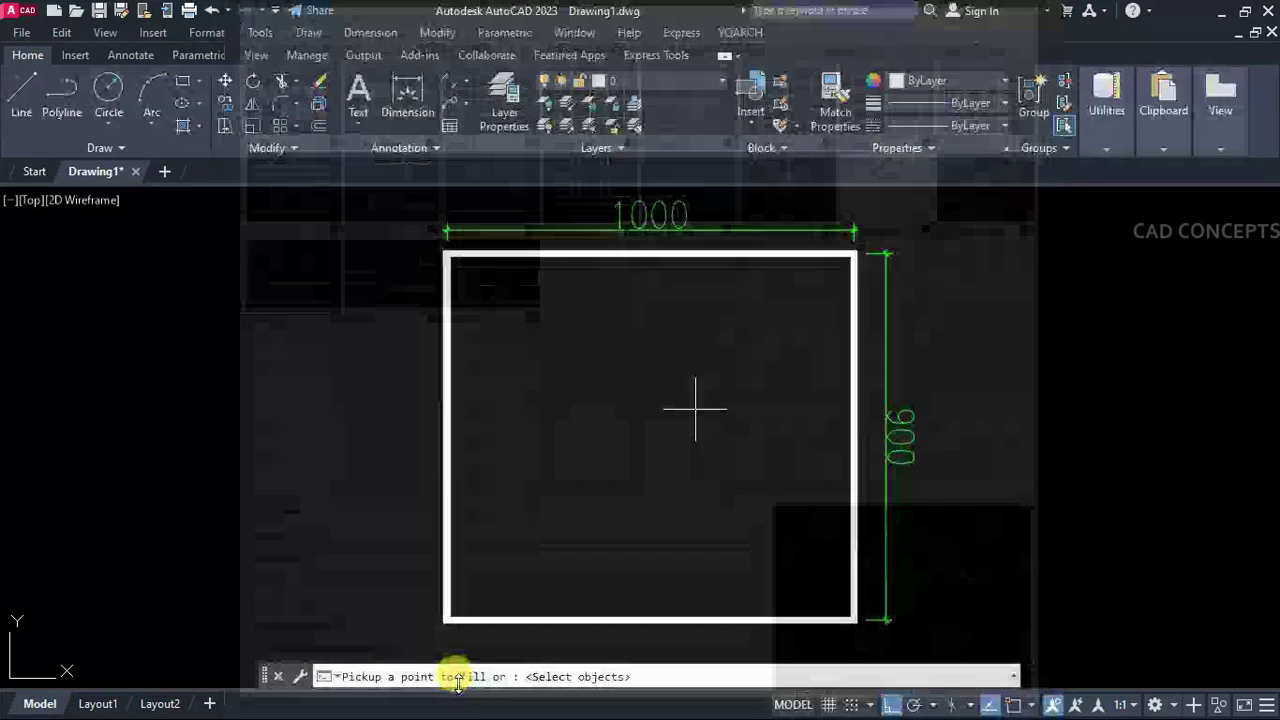
pyautogui.click(710, 434)
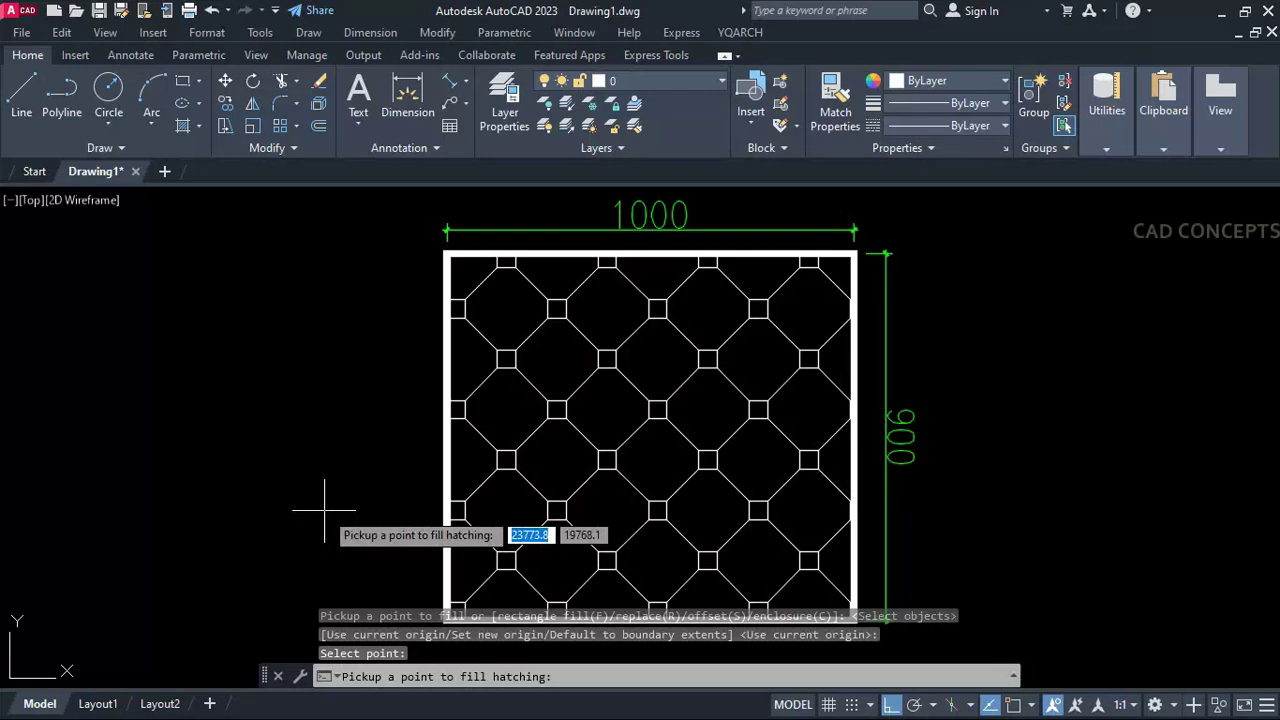
pyautogui.press('Return')
# Explode the octagon hatch into plain lines with X.
pyautogui.click(457, 486)
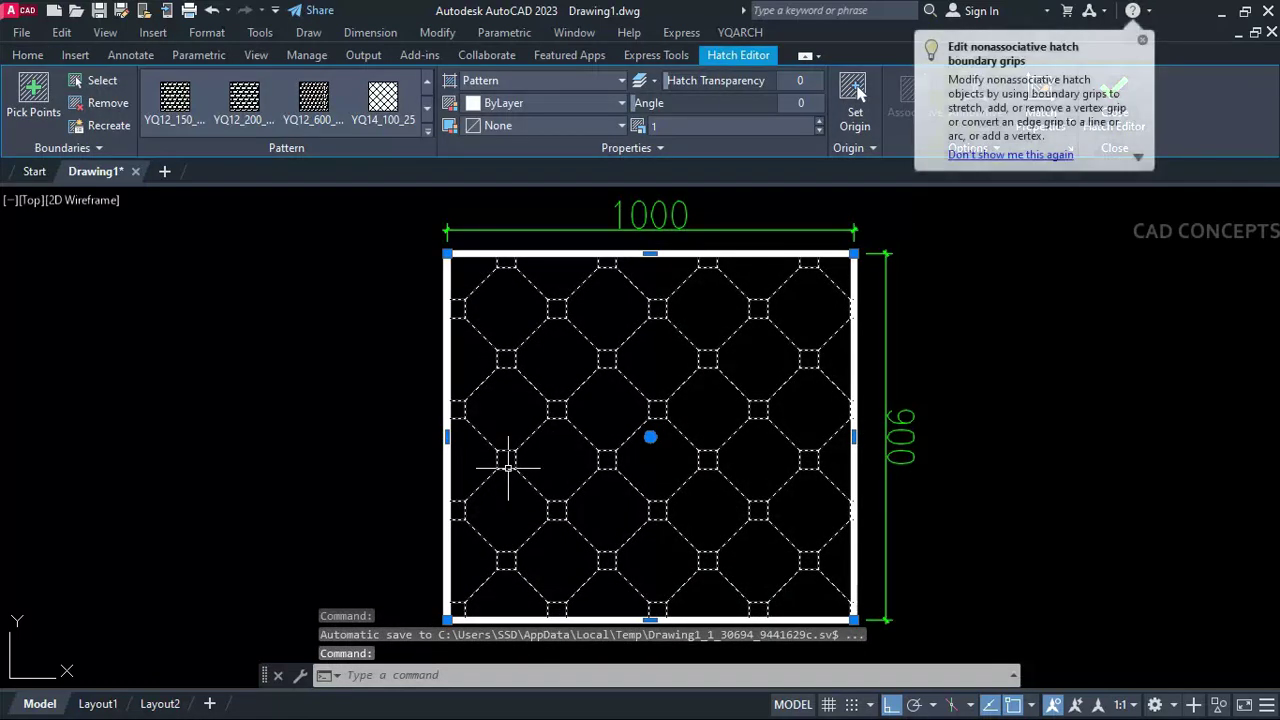
pyautogui.write('x')
pyautogui.press('Return')
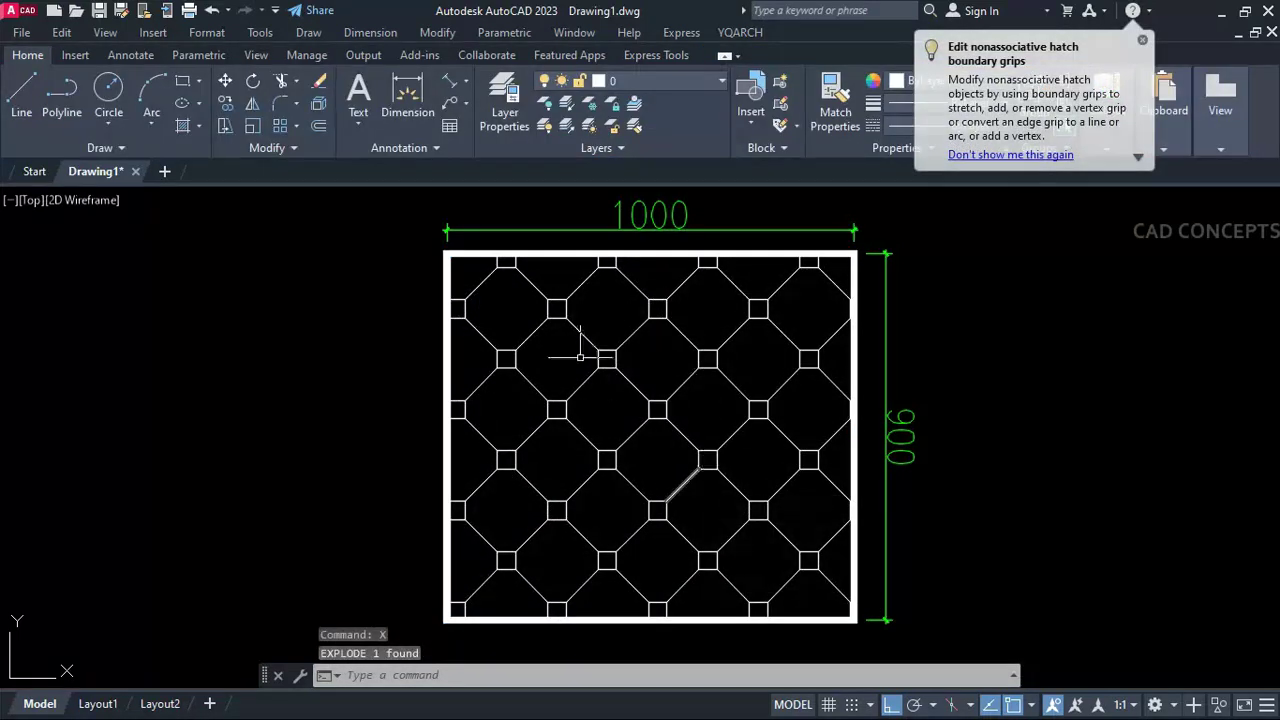
# Add two aligned dimensions of 175 across the octagon tiles.
pyautogui.click(445, 86)
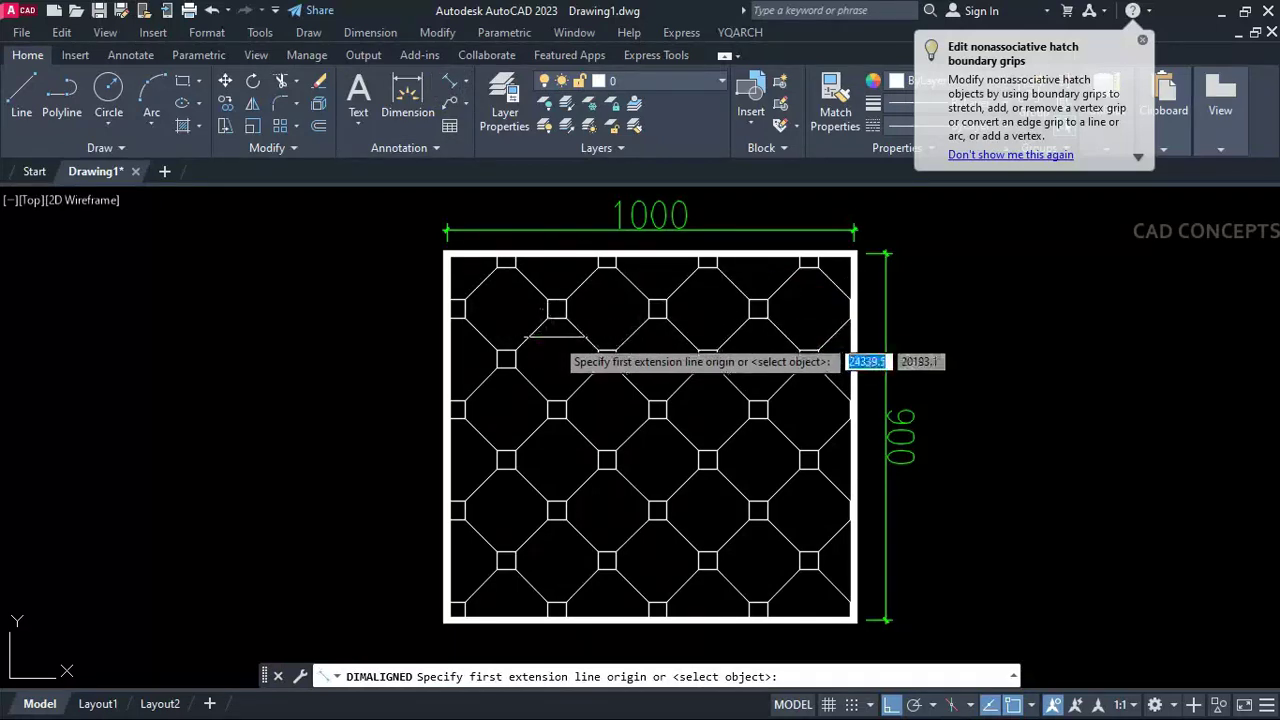
pyautogui.click(556, 347)
pyautogui.click(550, 401)
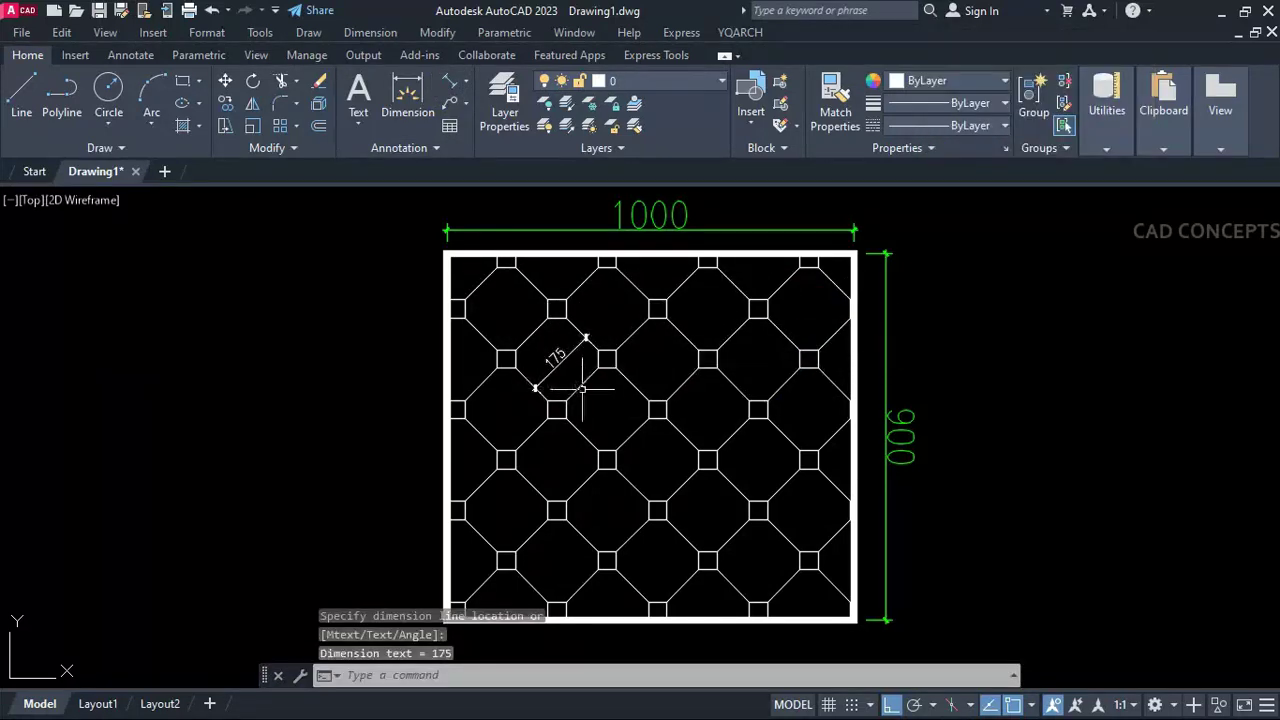
pyautogui.click(581, 390)
pyautogui.press('Return')
pyautogui.click(582, 384)
pyautogui.click(632, 433)
pyautogui.click(630, 430)
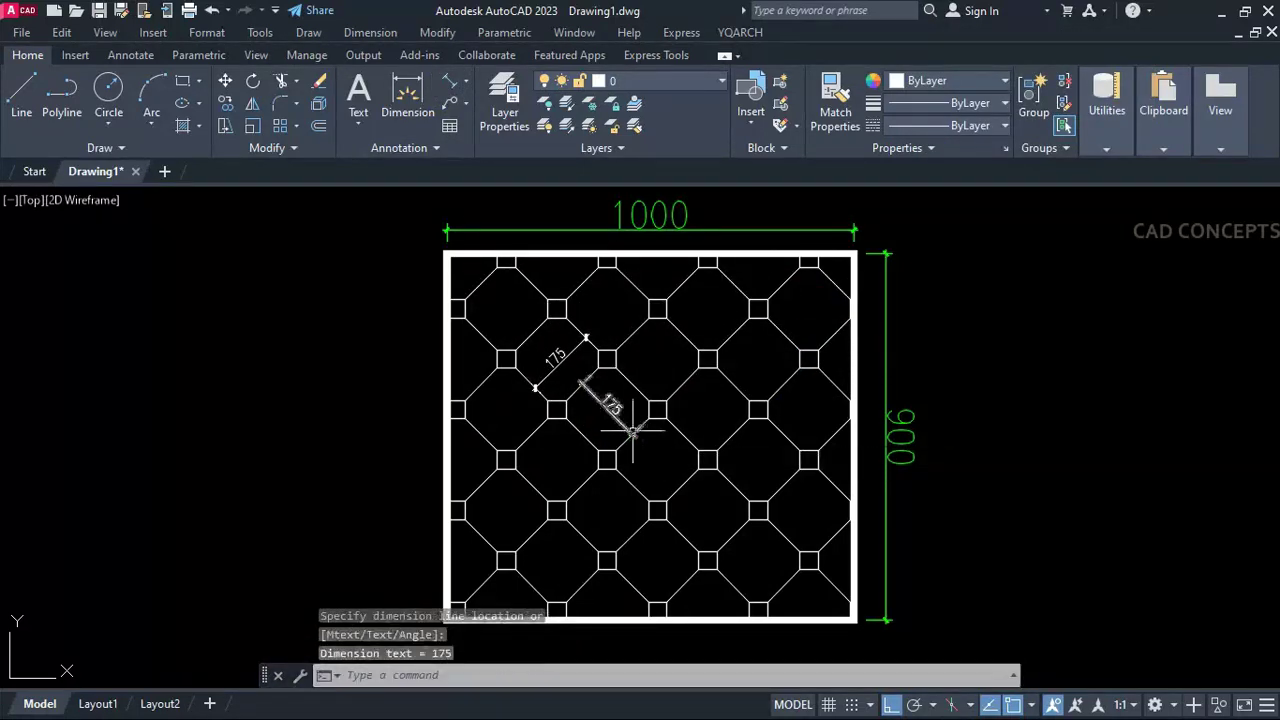
# Dimension the small square's top edge and side at 45 each.
pyautogui.scroll(5, 645, 414)
pyautogui.press('Return')
pyautogui.click(654, 380)
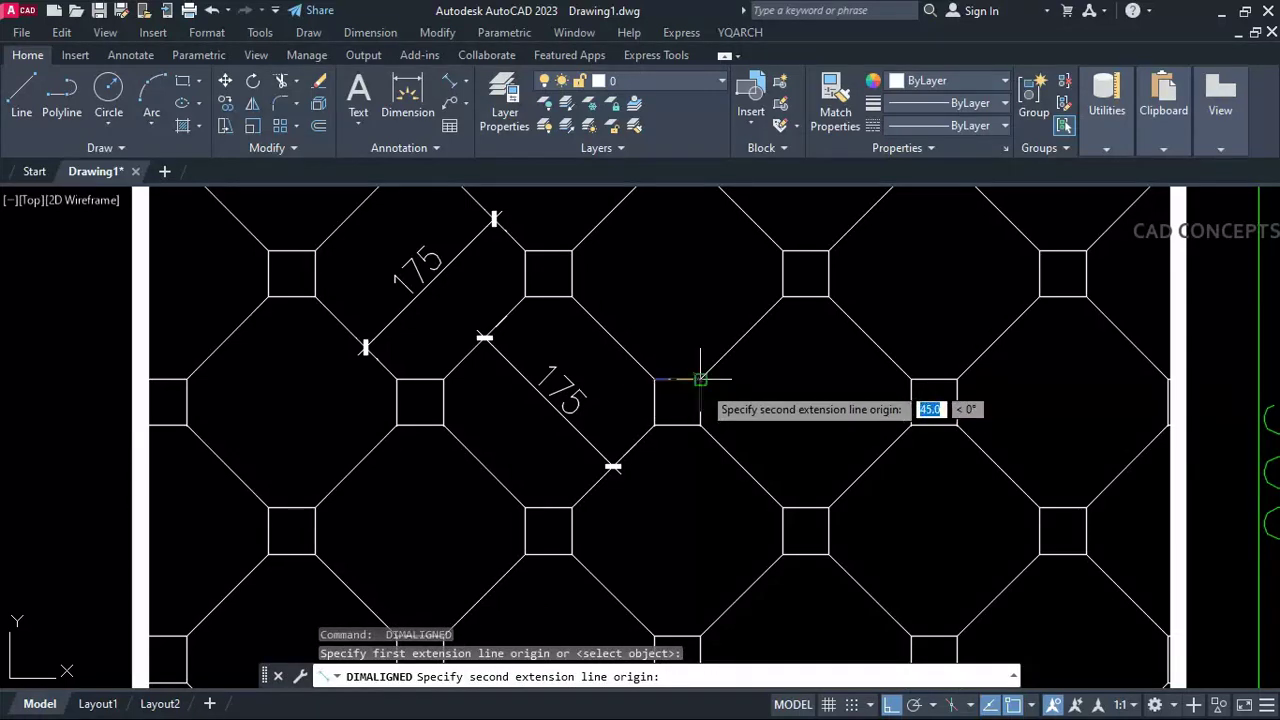
pyautogui.click(700, 380)
pyautogui.click(682, 343)
pyautogui.press('Return')
pyautogui.click(700, 384)
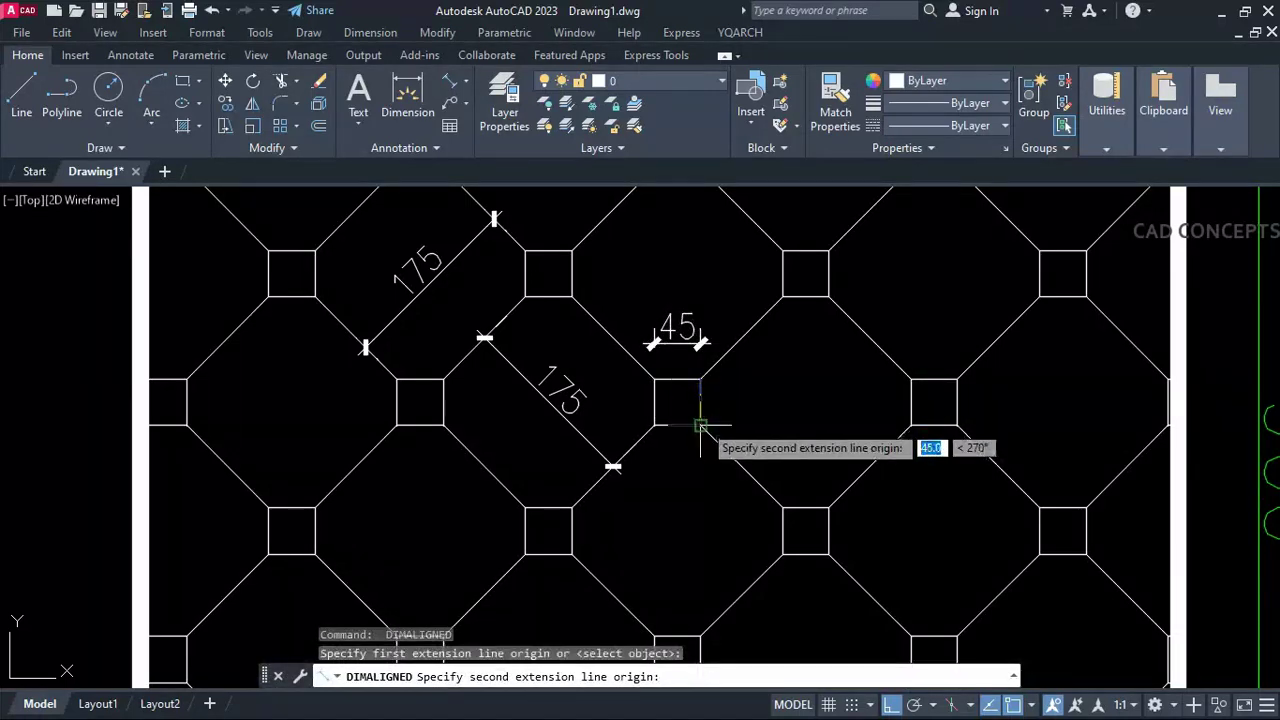
pyautogui.click(700, 425)
pyautogui.click(748, 402)
pyautogui.scroll(-5, 730, 420)
pyautogui.moveTo(702, 465); pyautogui.dragTo(690, 465, button='middle')
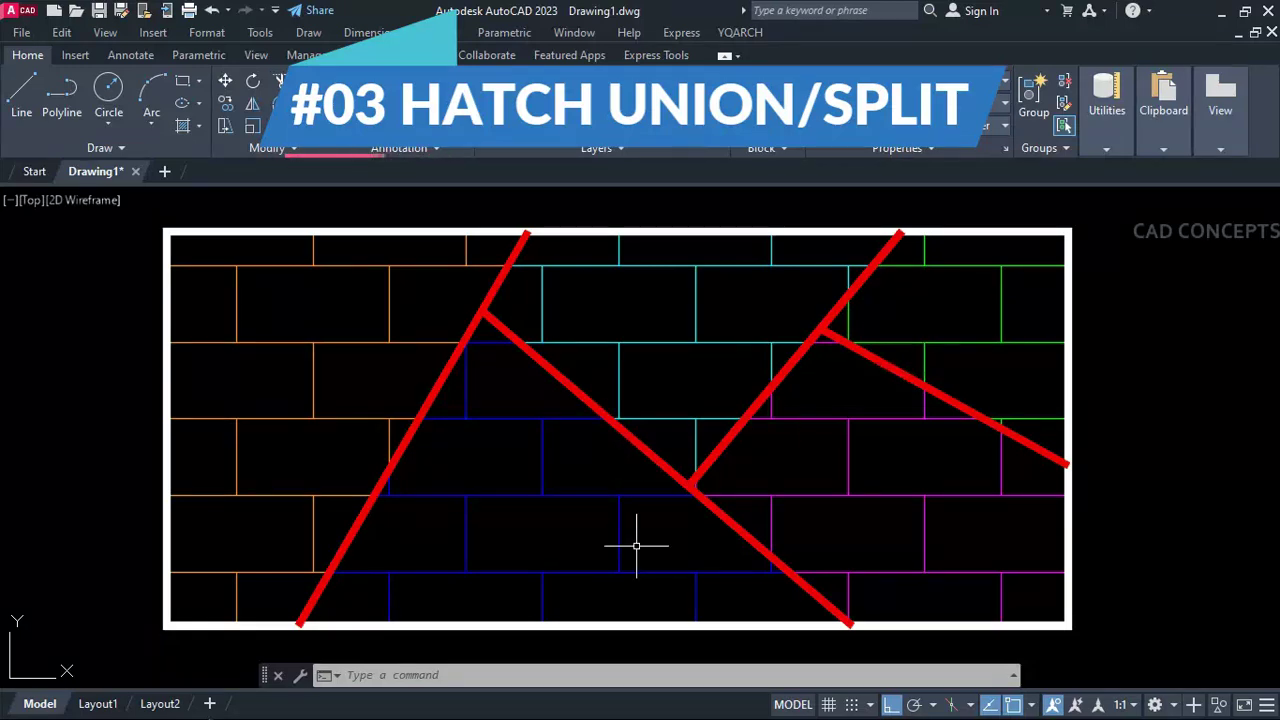
# Inspect the blue, cyan and magenta brick hatches, then launch the HHU hatch union command.
pyautogui.click(620, 594)
pyautogui.click(380, 443)
pyautogui.press('Escape')
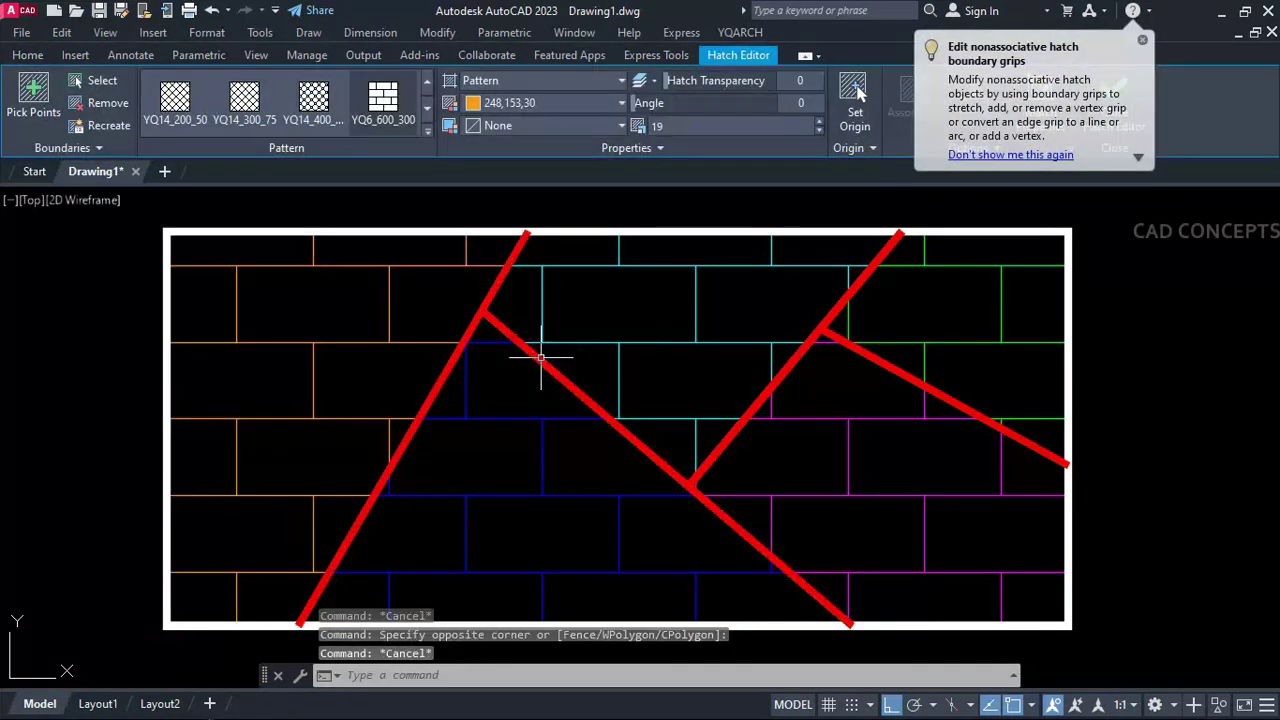
pyautogui.click(540, 357)
pyautogui.press('Escape')
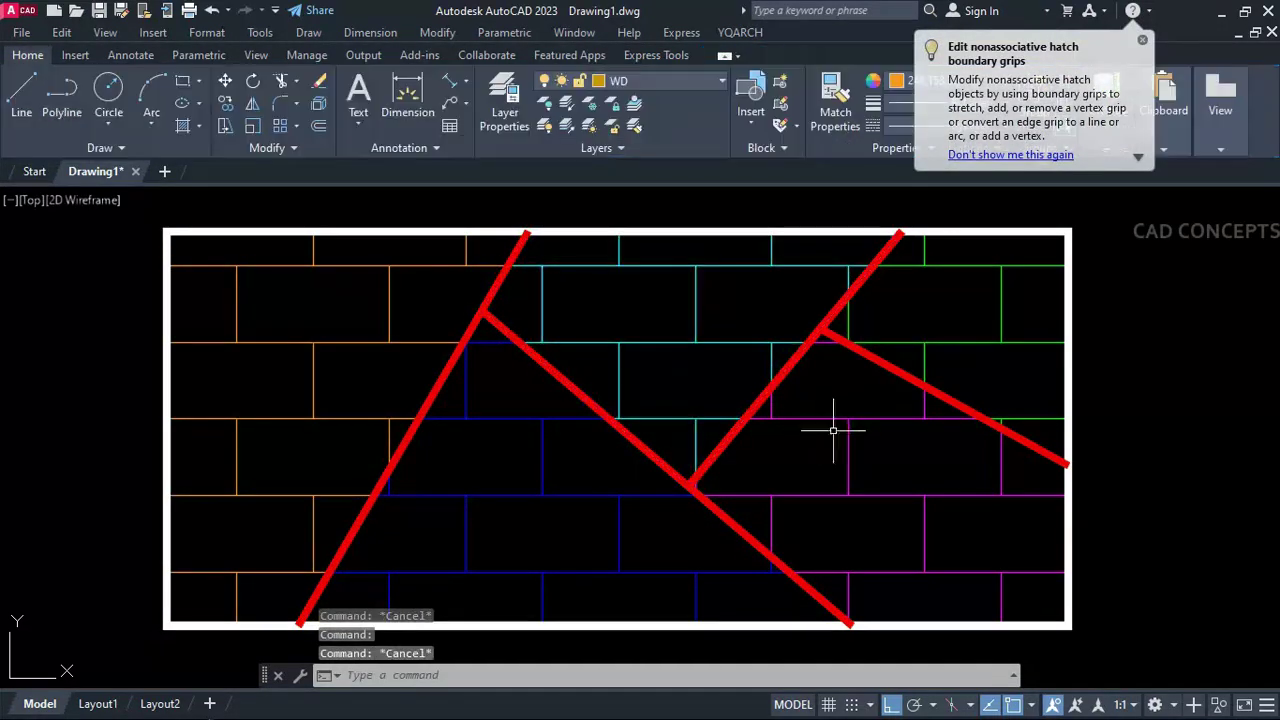
pyautogui.click(857, 422)
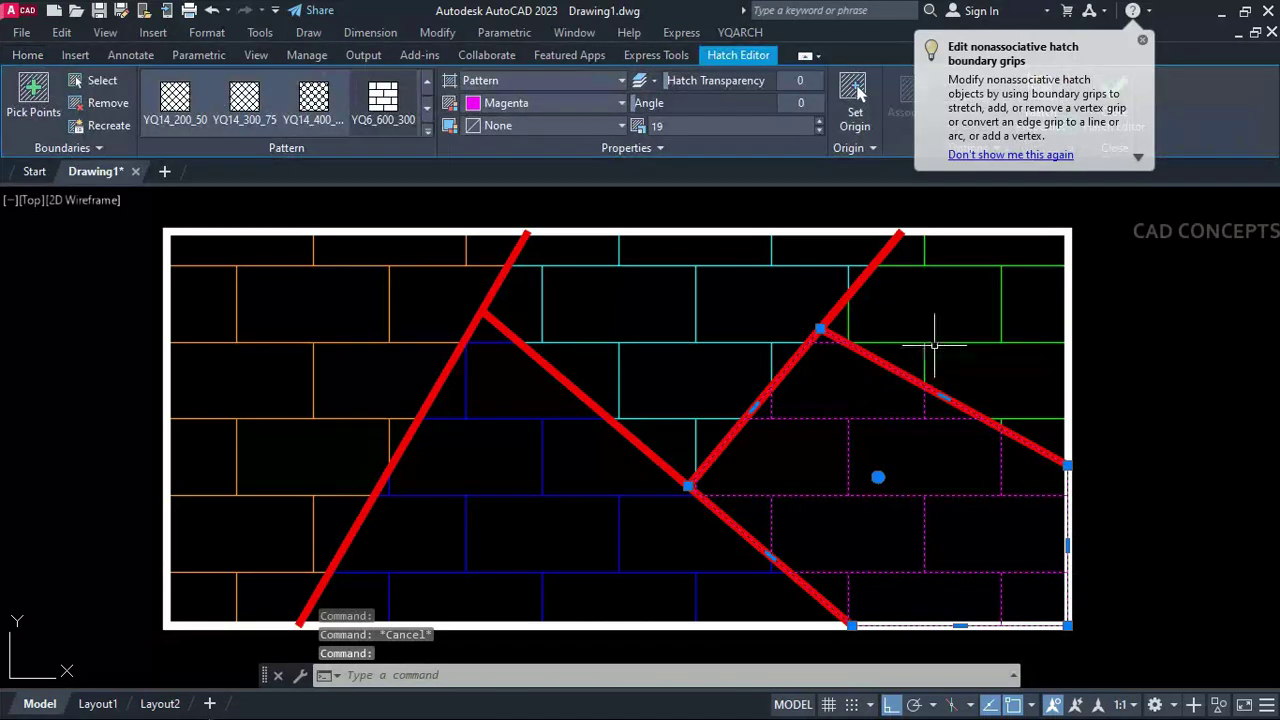
pyautogui.press('Escape')
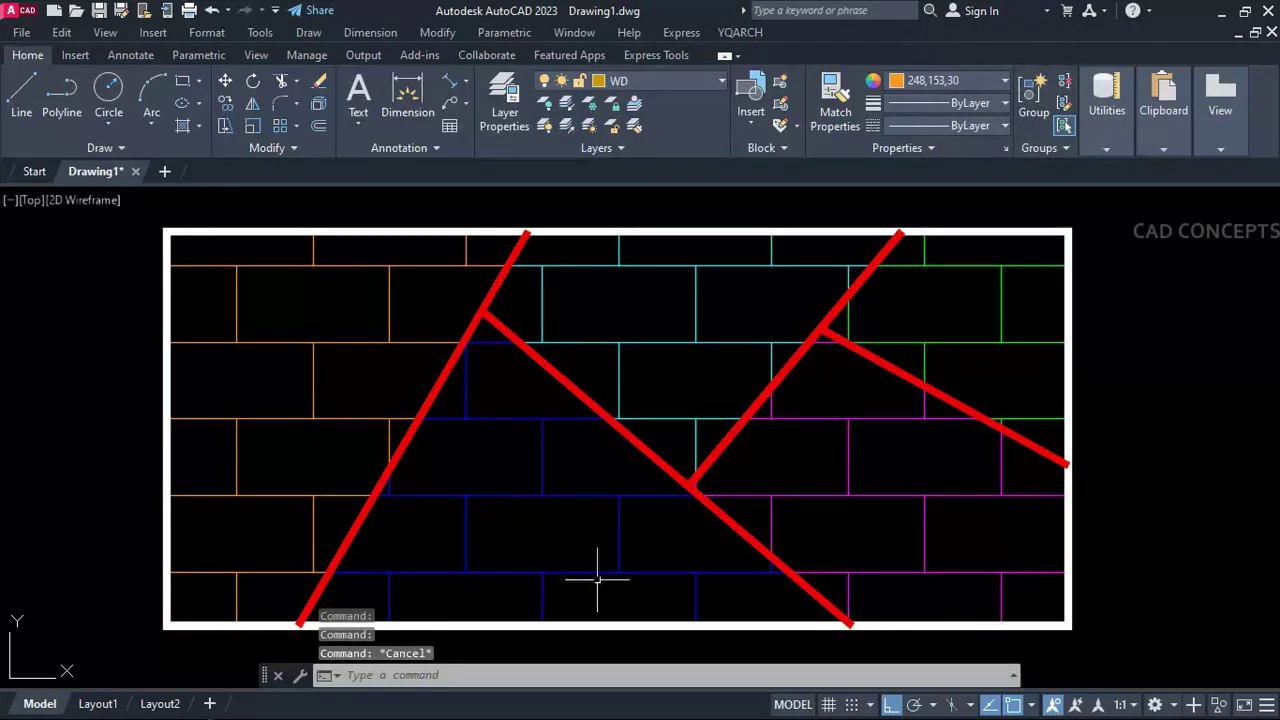
pyautogui.write('HHU')
pyautogui.press('Return')
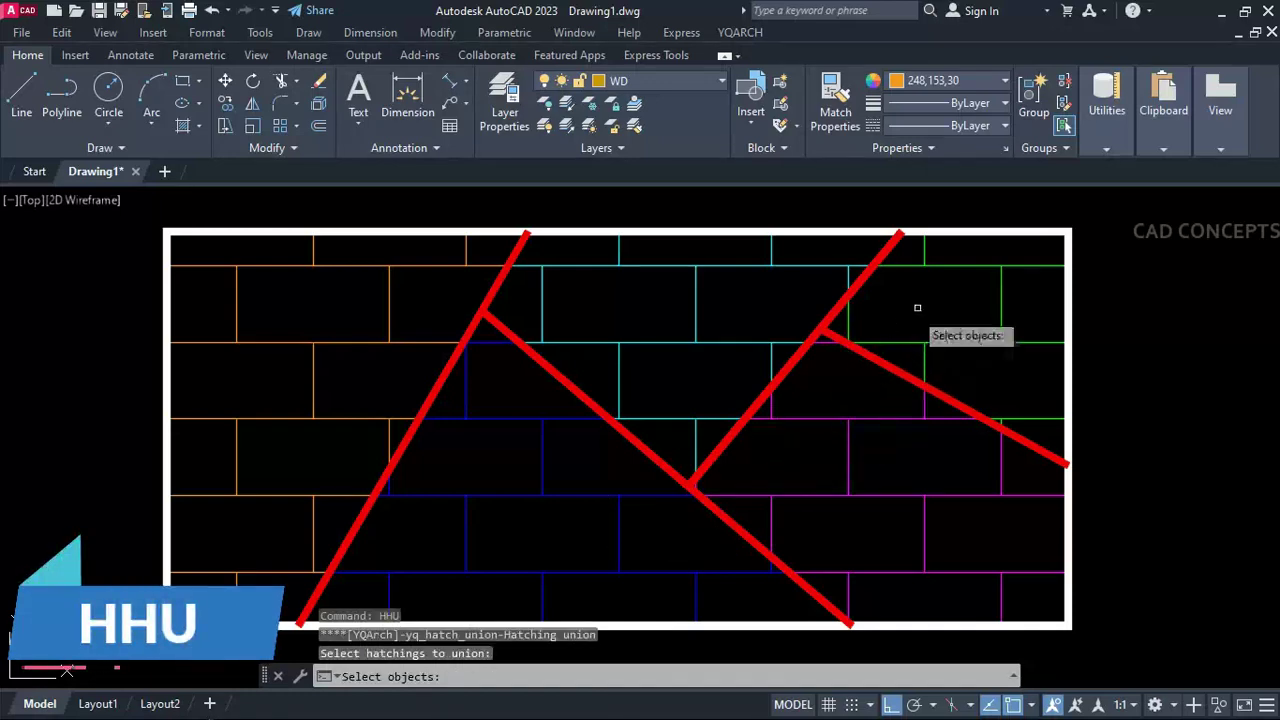
# Merge the five coloured brick hatches into a single hatch.
pyautogui.click(284, 593)
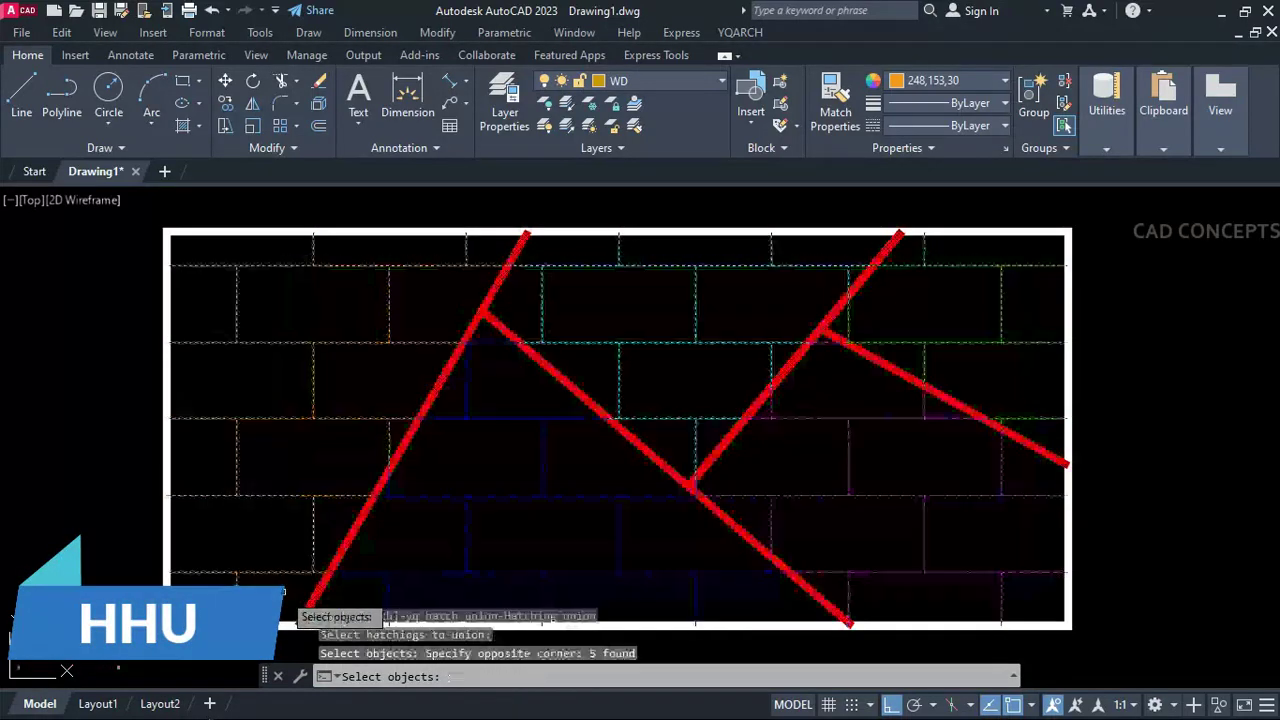
pyautogui.press('Return')
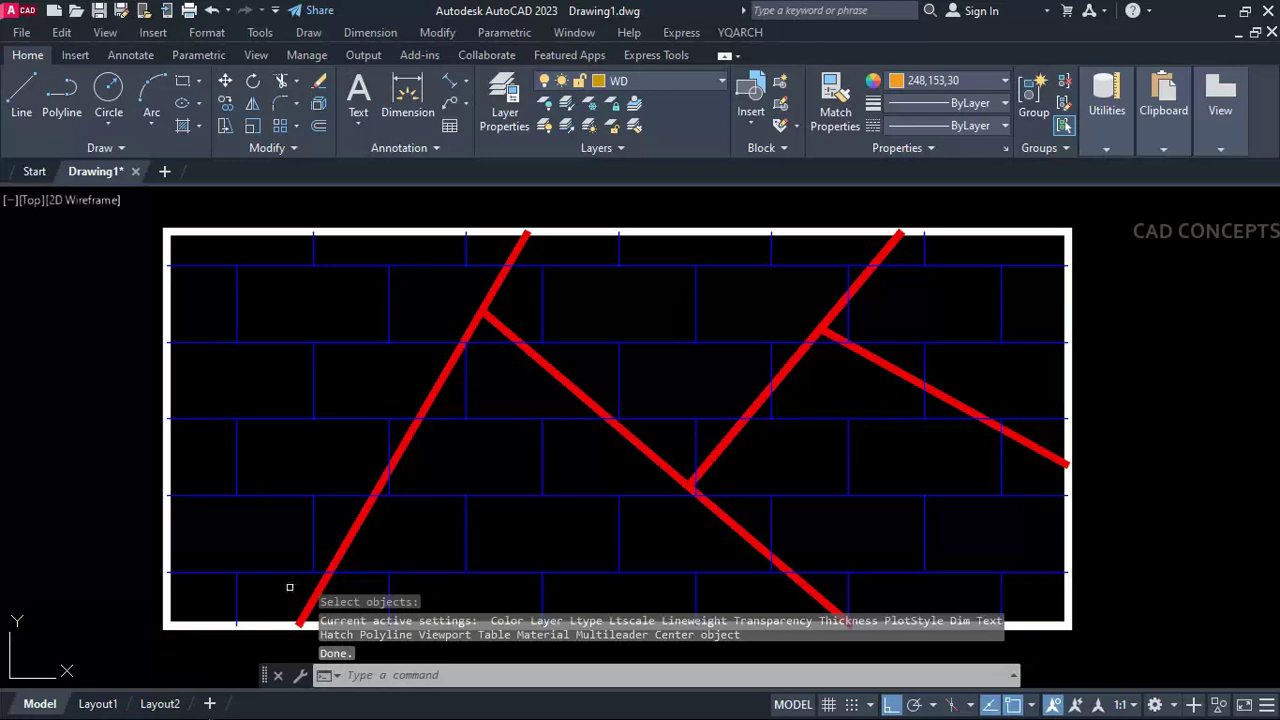
pyautogui.click(300, 572)
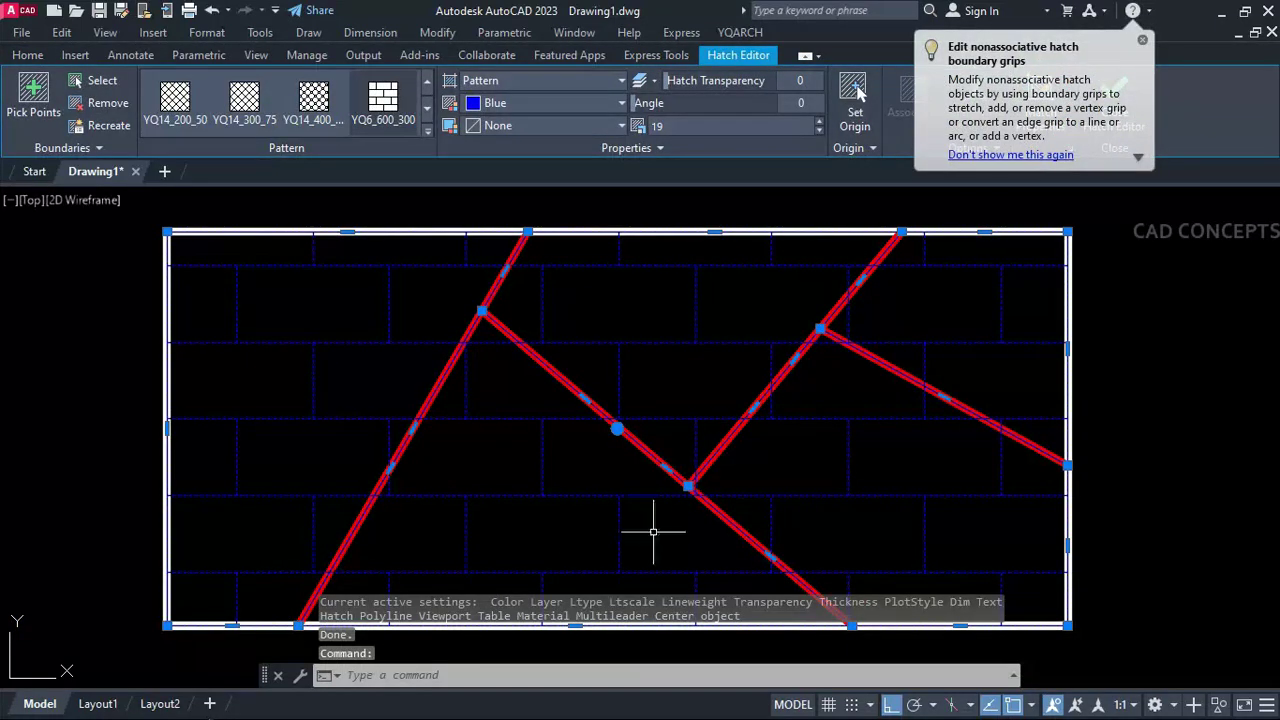
pyautogui.write('m')
pyautogui.press('Return')
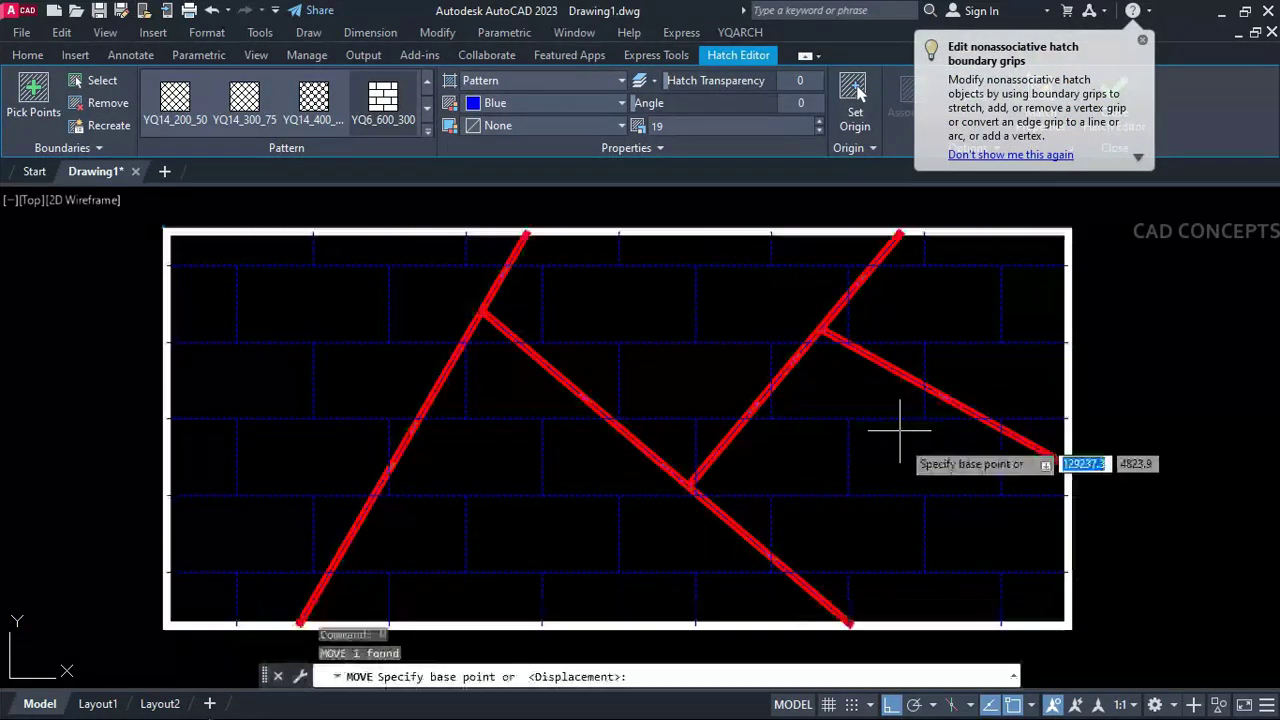
pyautogui.click(912, 466)
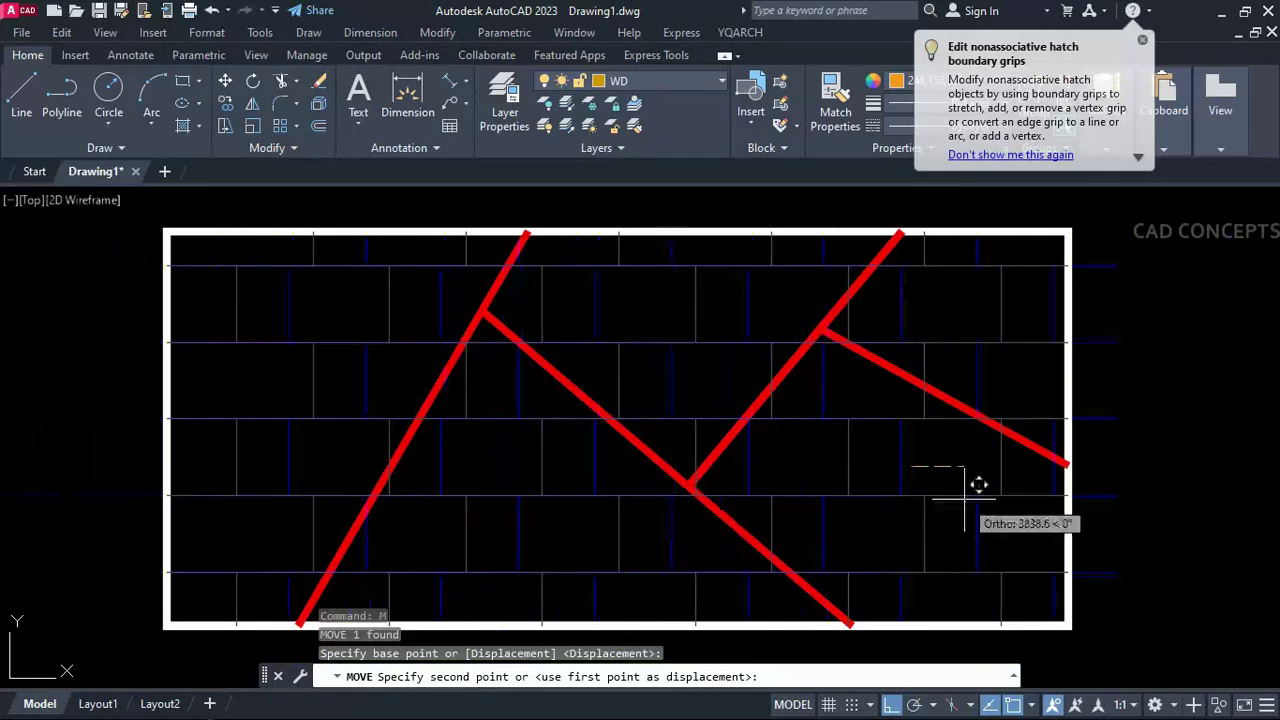
pyautogui.press('Escape')
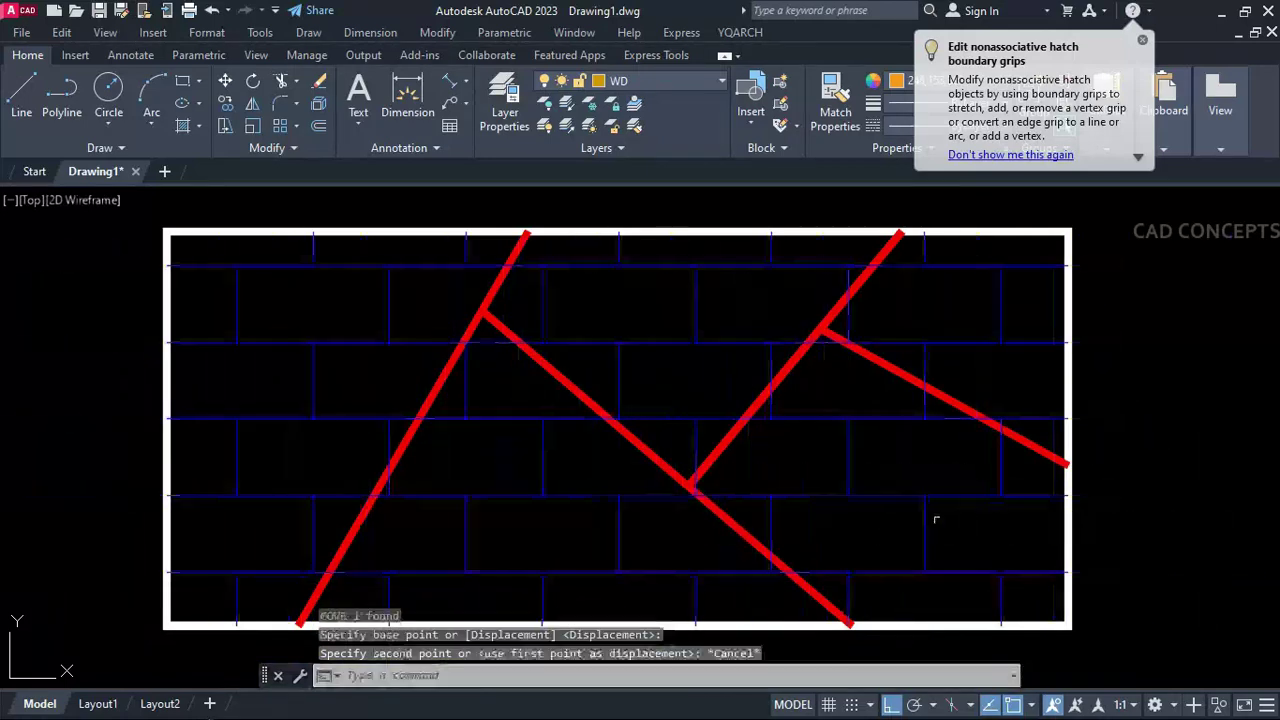
# Recolour the merged hatch yellow (241,235,31) in the Hatch Editor.
pyautogui.click(776, 504)
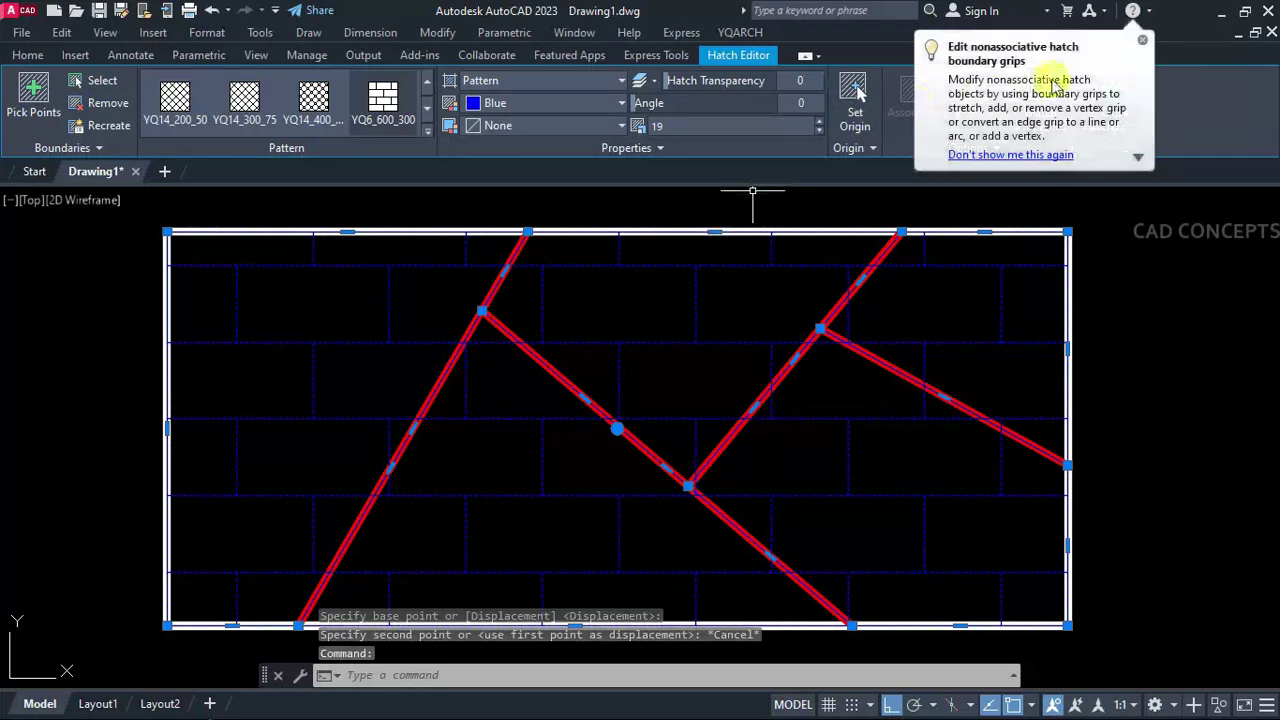
pyautogui.click(1142, 40)
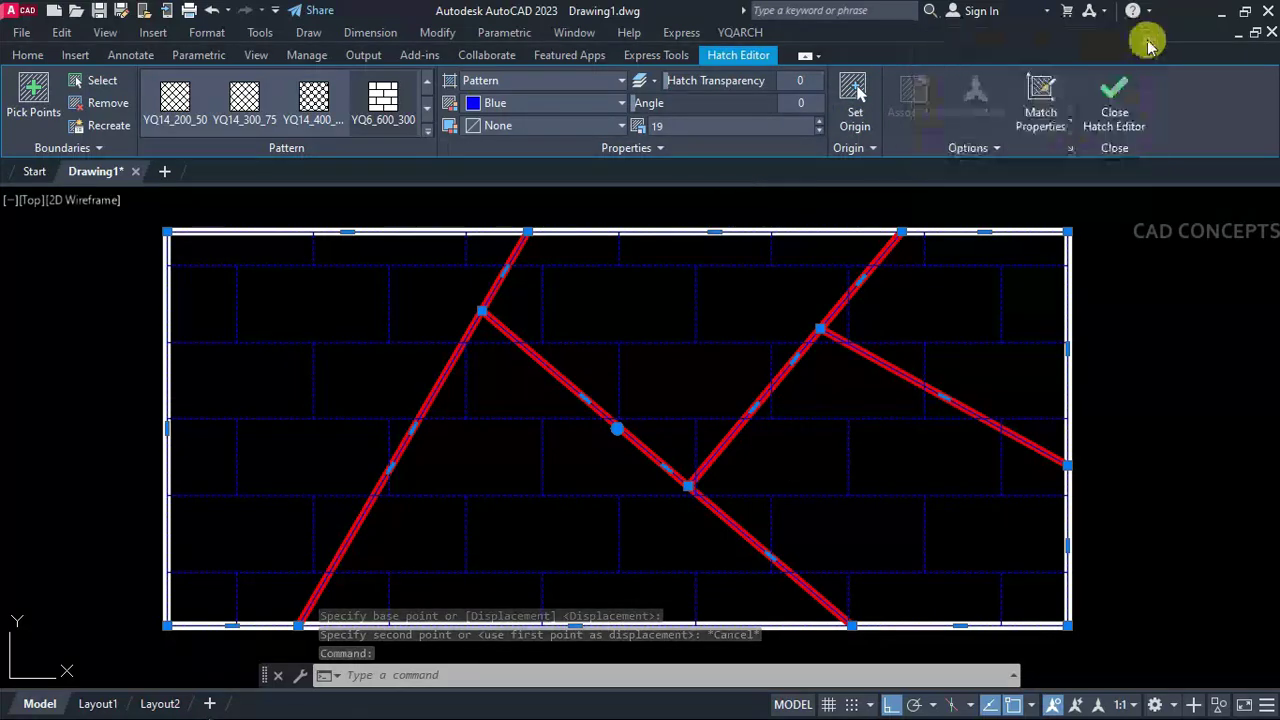
pyautogui.click(603, 106)
pyautogui.click(497, 187)
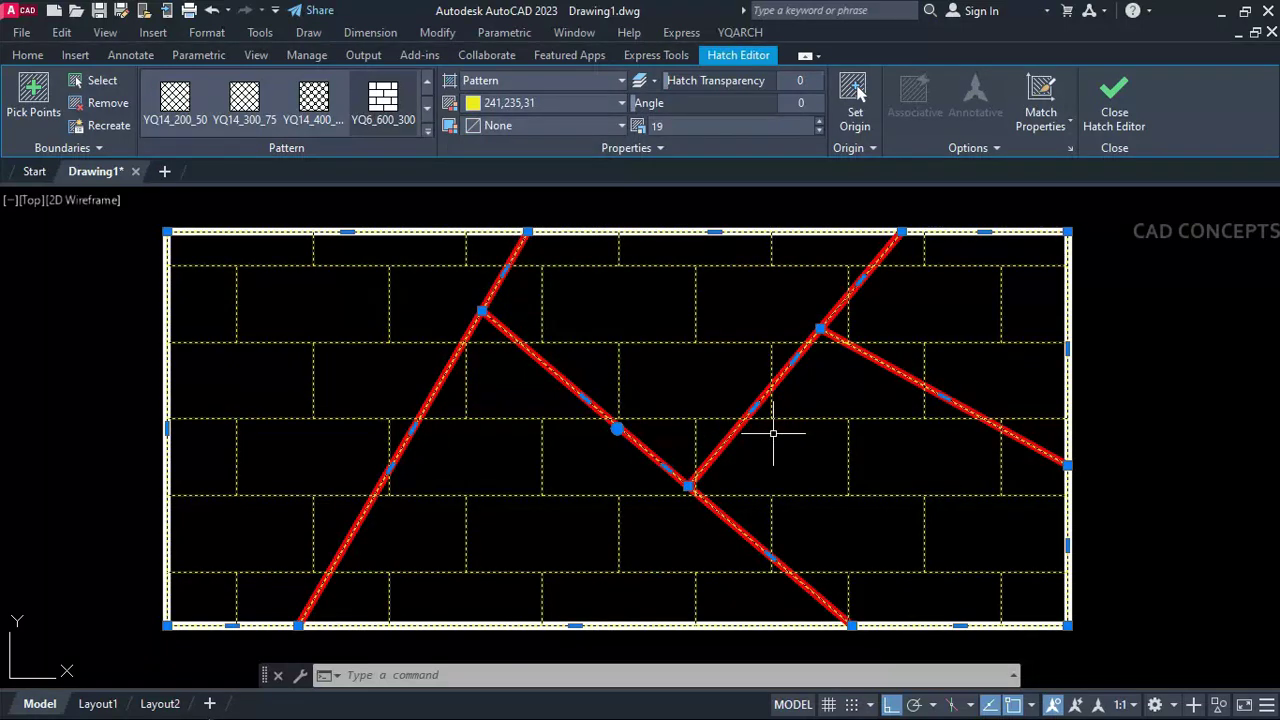
pyautogui.write('HHX')
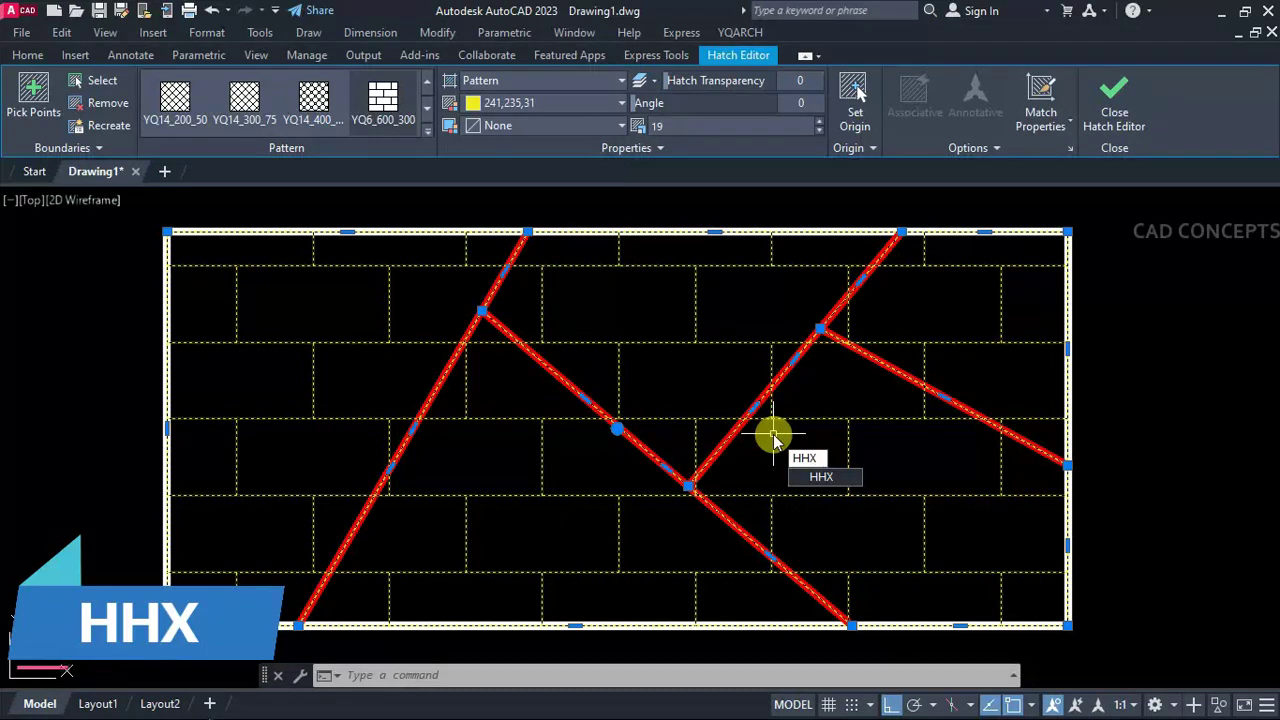
# Split the hatch along the red lines and make the left piece dark blue.
pyautogui.press('Return')
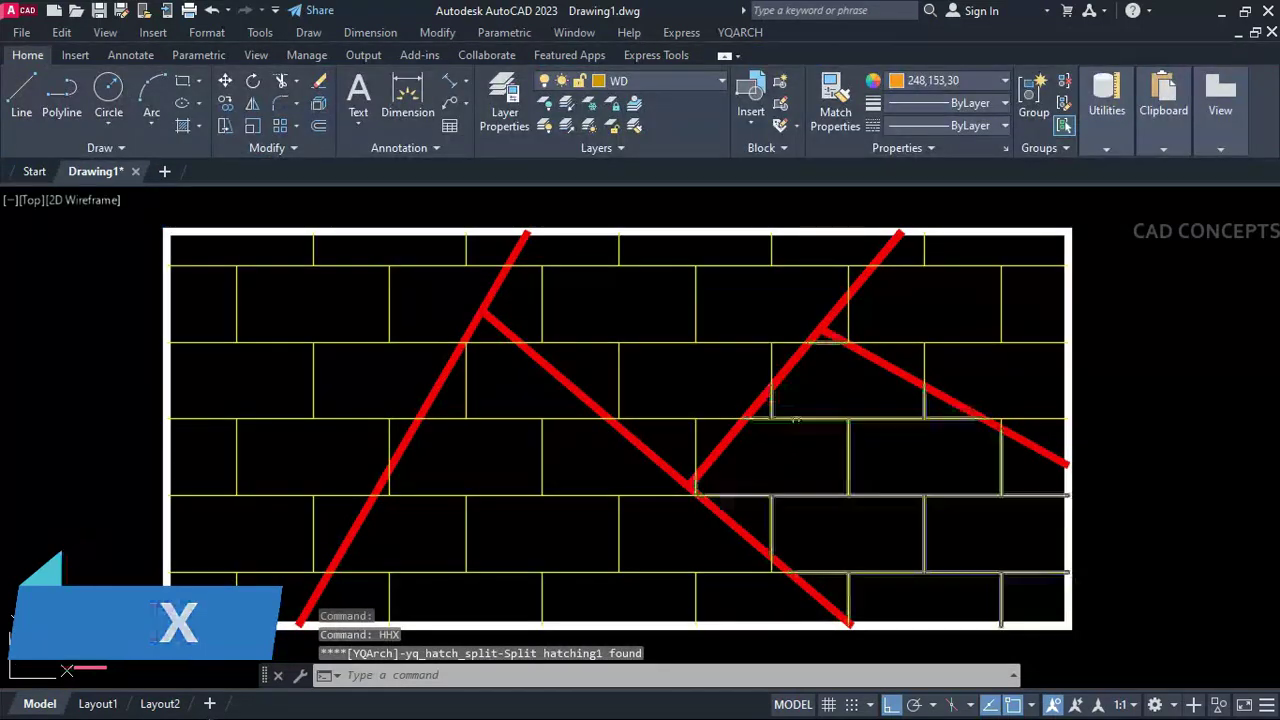
pyautogui.click(795, 420)
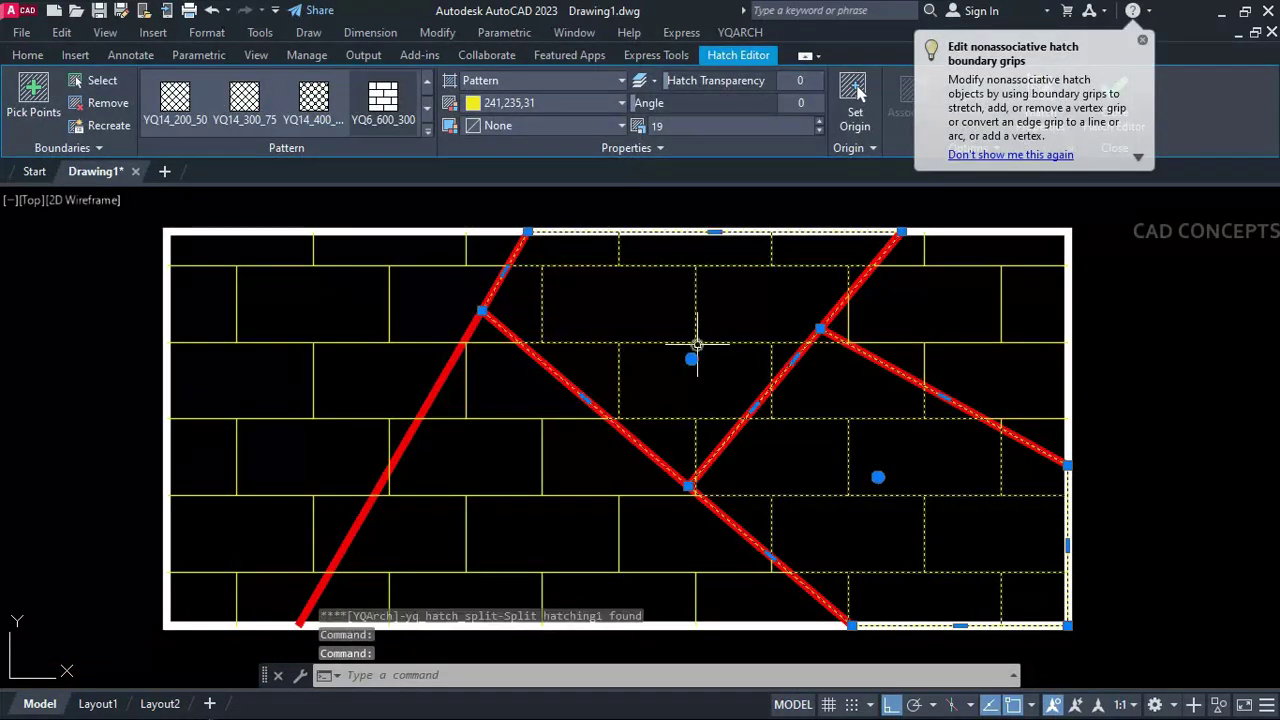
pyautogui.press('Escape')
pyautogui.click(423, 338)
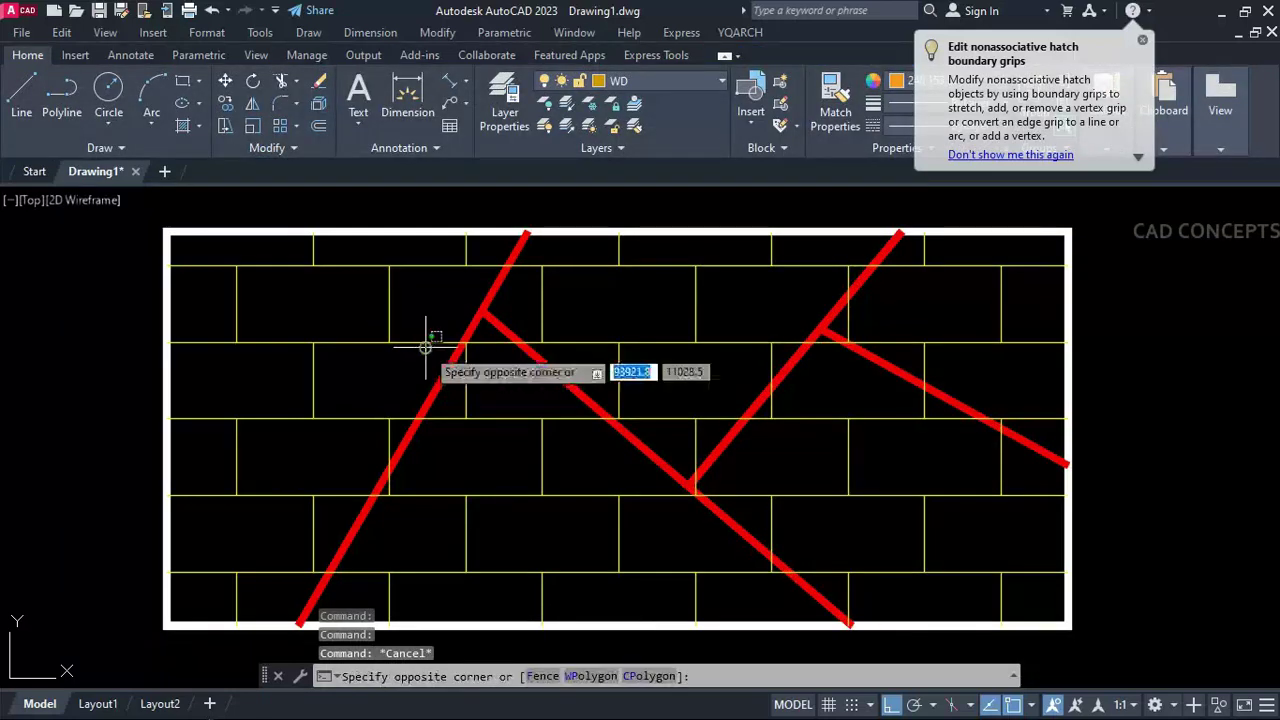
pyautogui.click(415, 332)
pyautogui.click(586, 103)
pyautogui.click(586, 172)
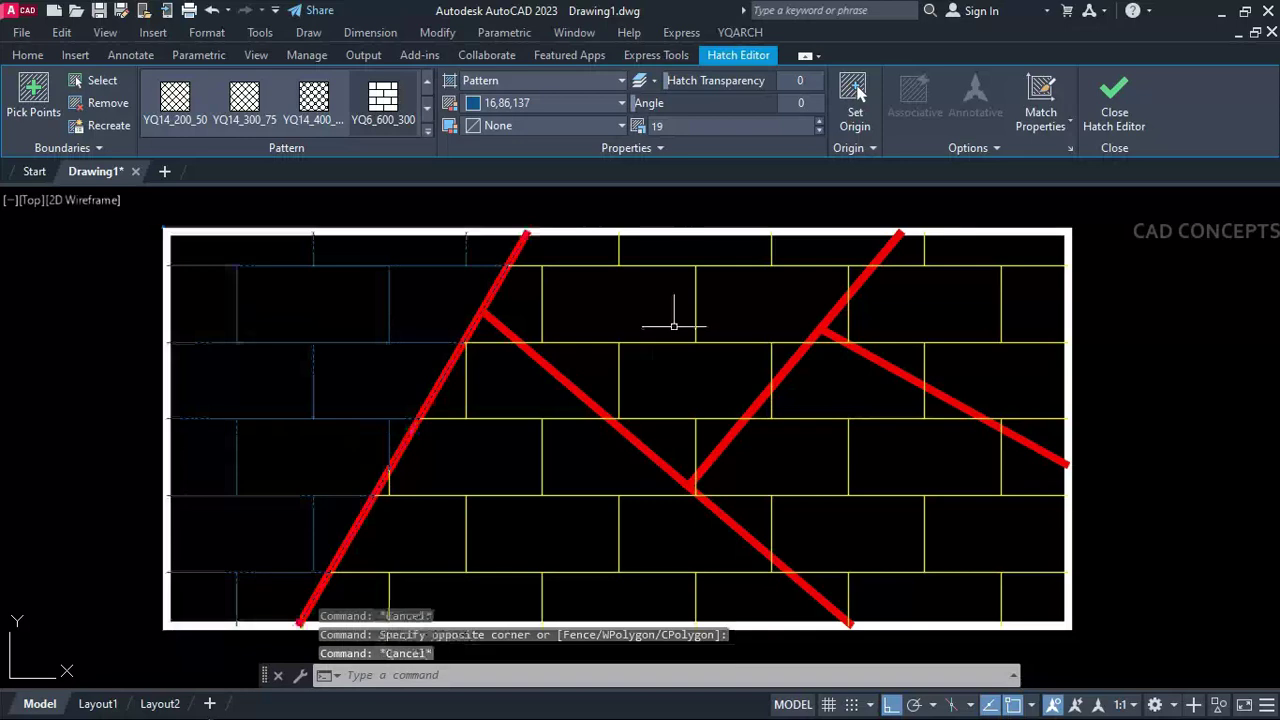
pyautogui.press('Escape')
# Colour the top wedge piece blue and the lower triangle piece cyan.
pyautogui.click(734, 349)
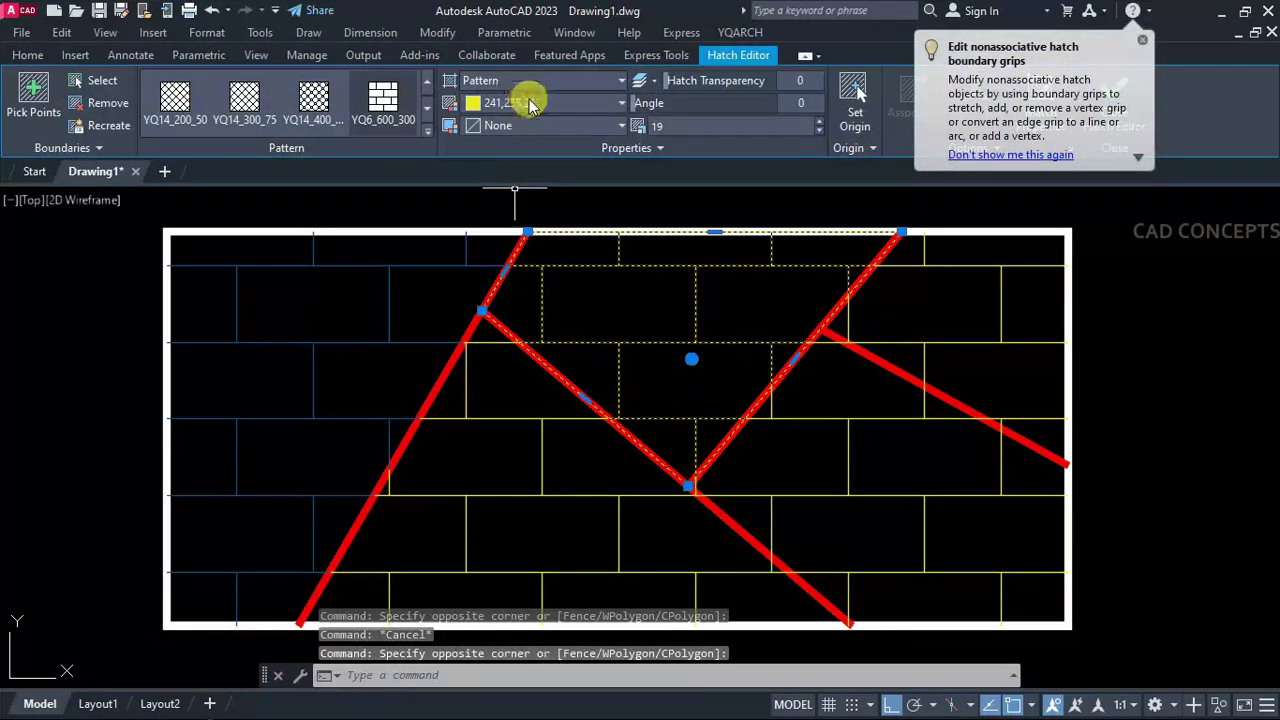
pyautogui.click(523, 103)
pyautogui.click(548, 284)
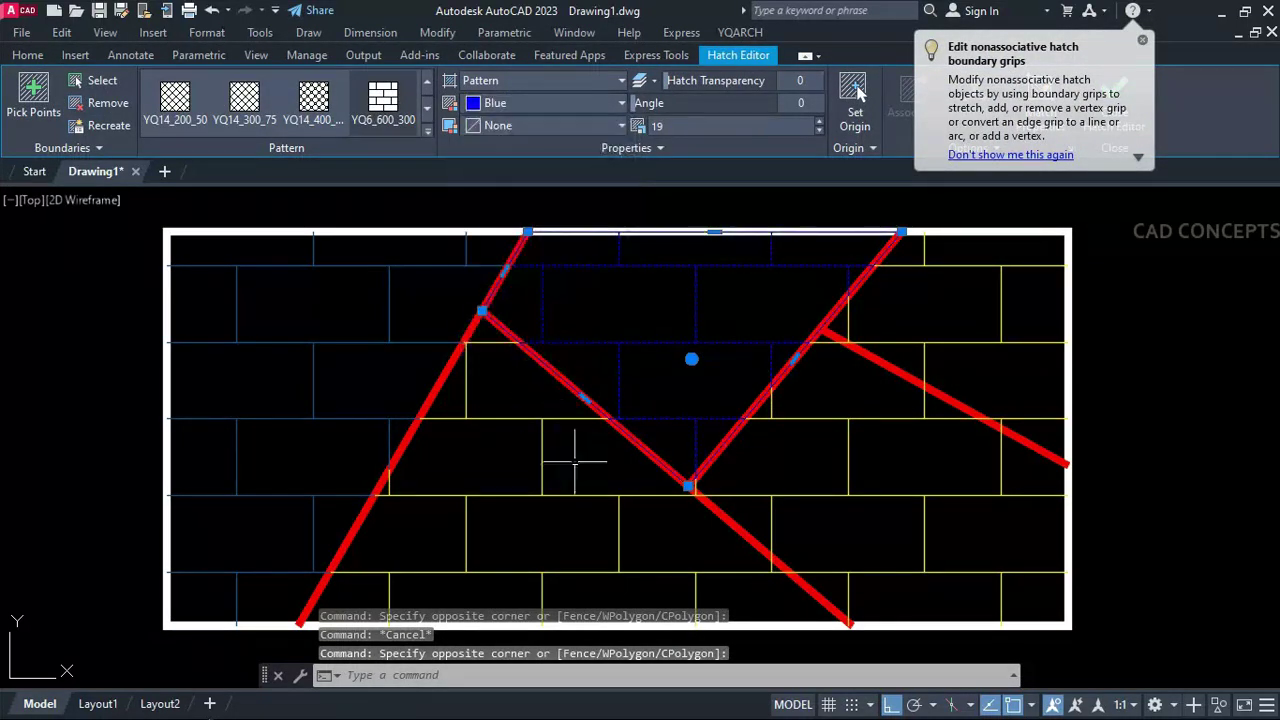
pyautogui.press('Escape')
pyautogui.click(620, 486)
pyautogui.click(580, 517)
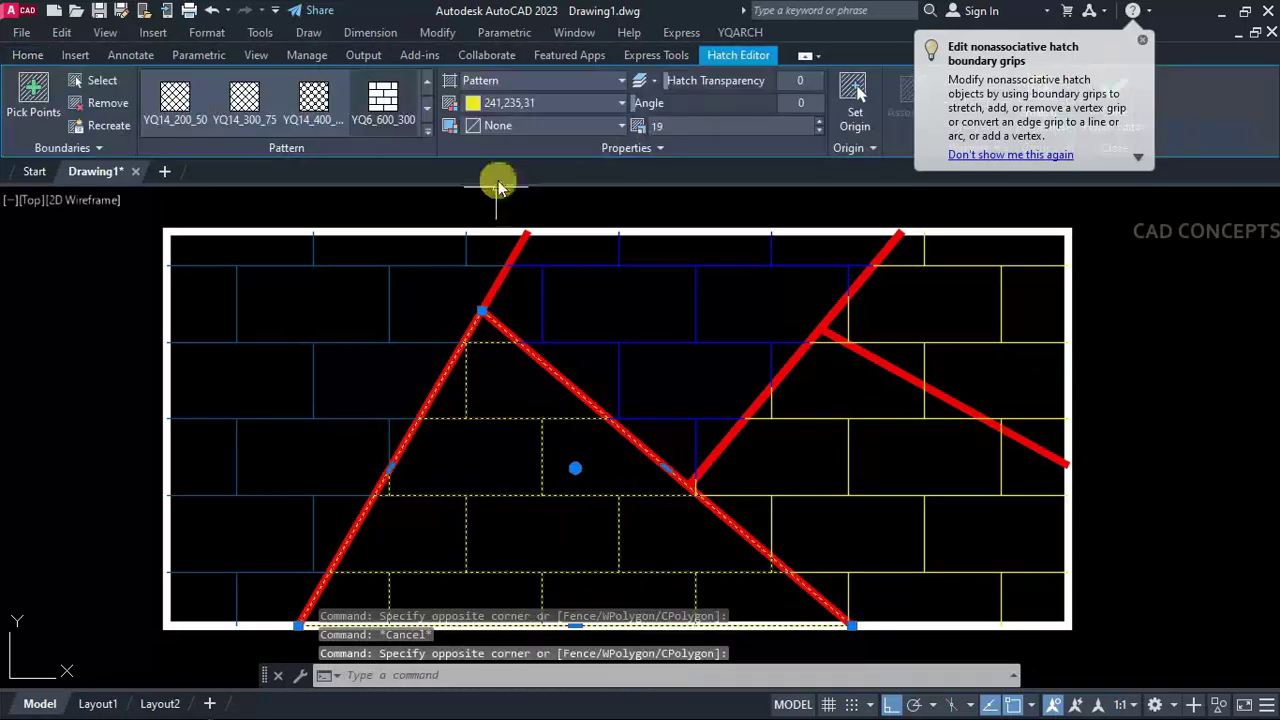
pyautogui.click(541, 104)
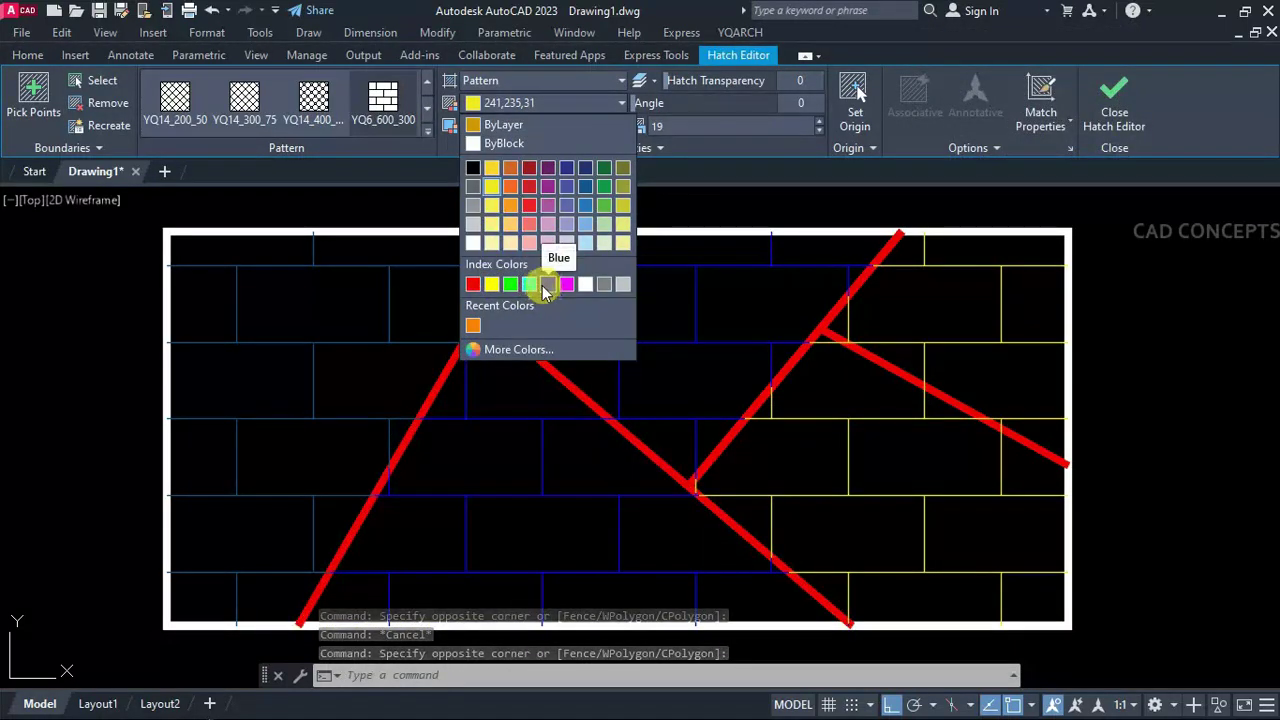
pyautogui.click(529, 284)
pyautogui.press('Escape')
# Change the right-hand yellow hatch piece to blue.
pyautogui.click(978, 355)
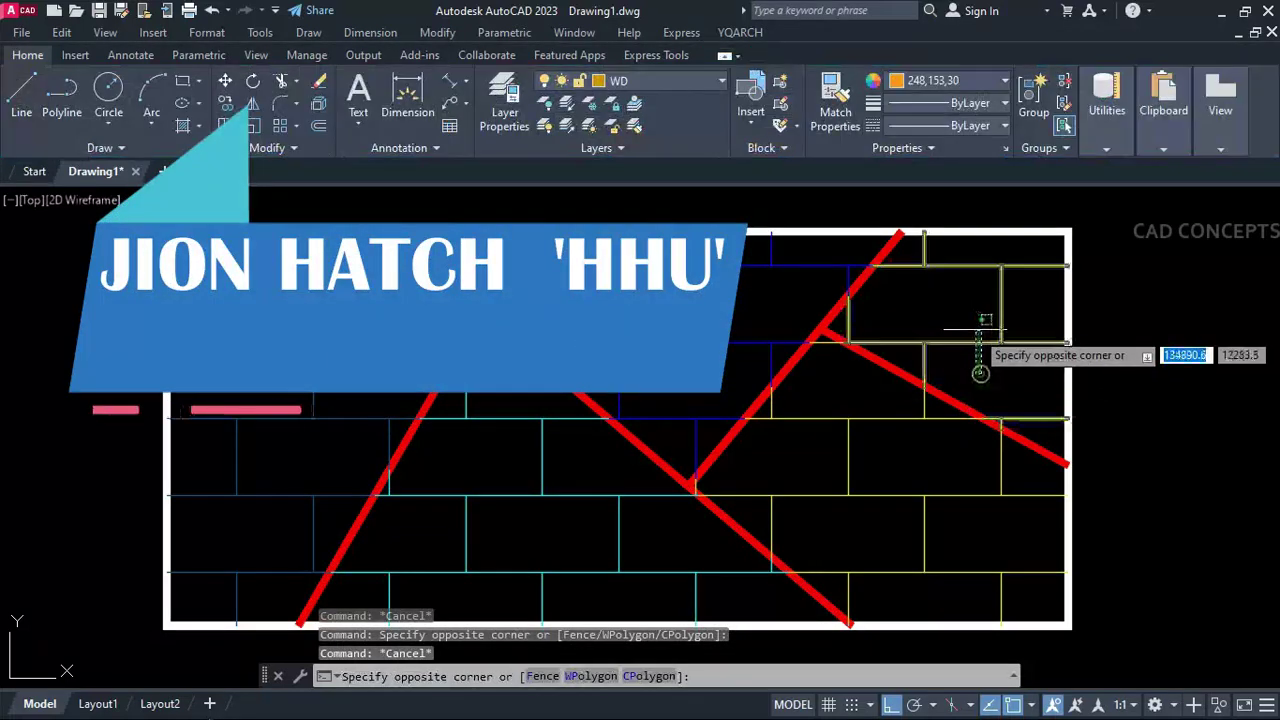
pyautogui.click(980, 330)
pyautogui.click(500, 104)
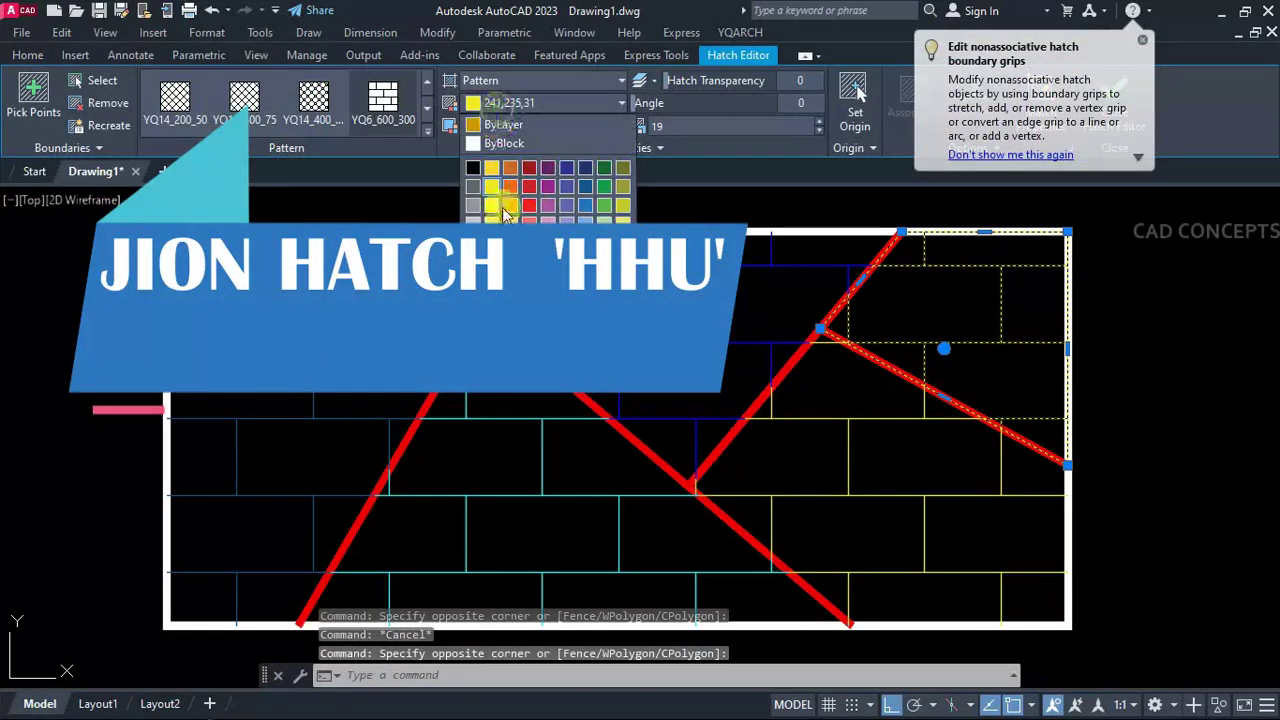
pyautogui.click(566, 167)
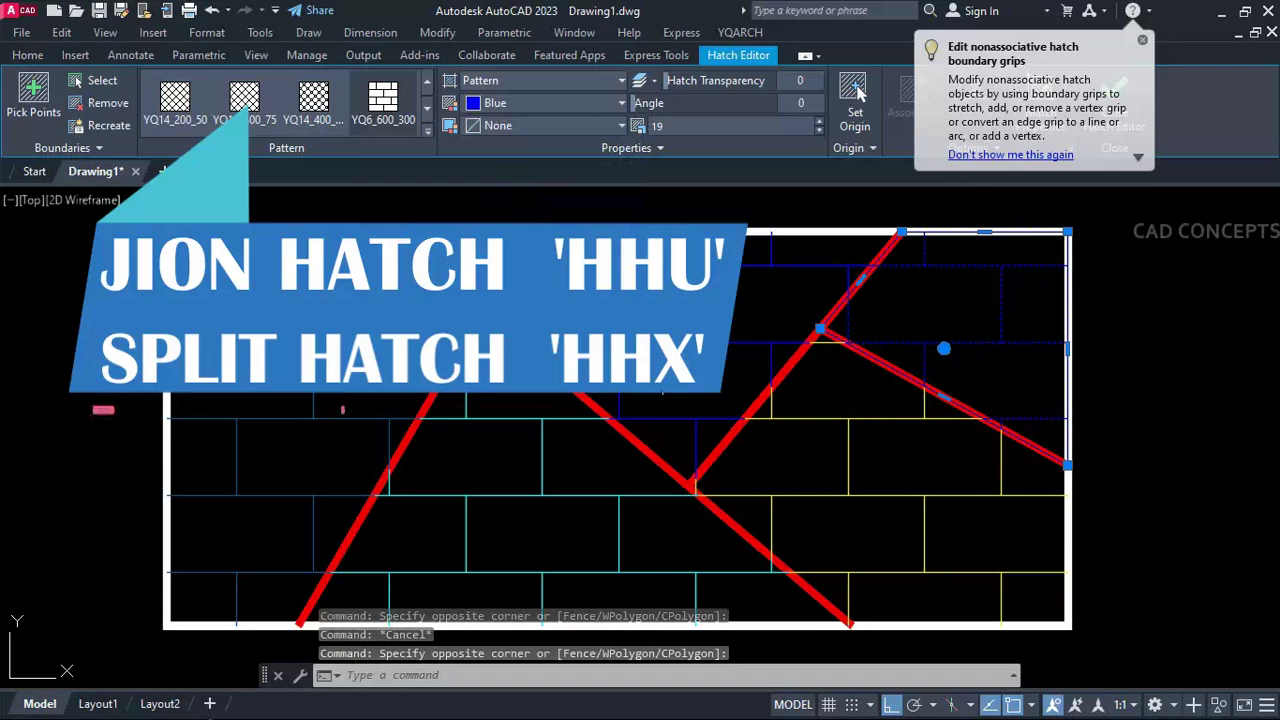
pyautogui.press('Escape')
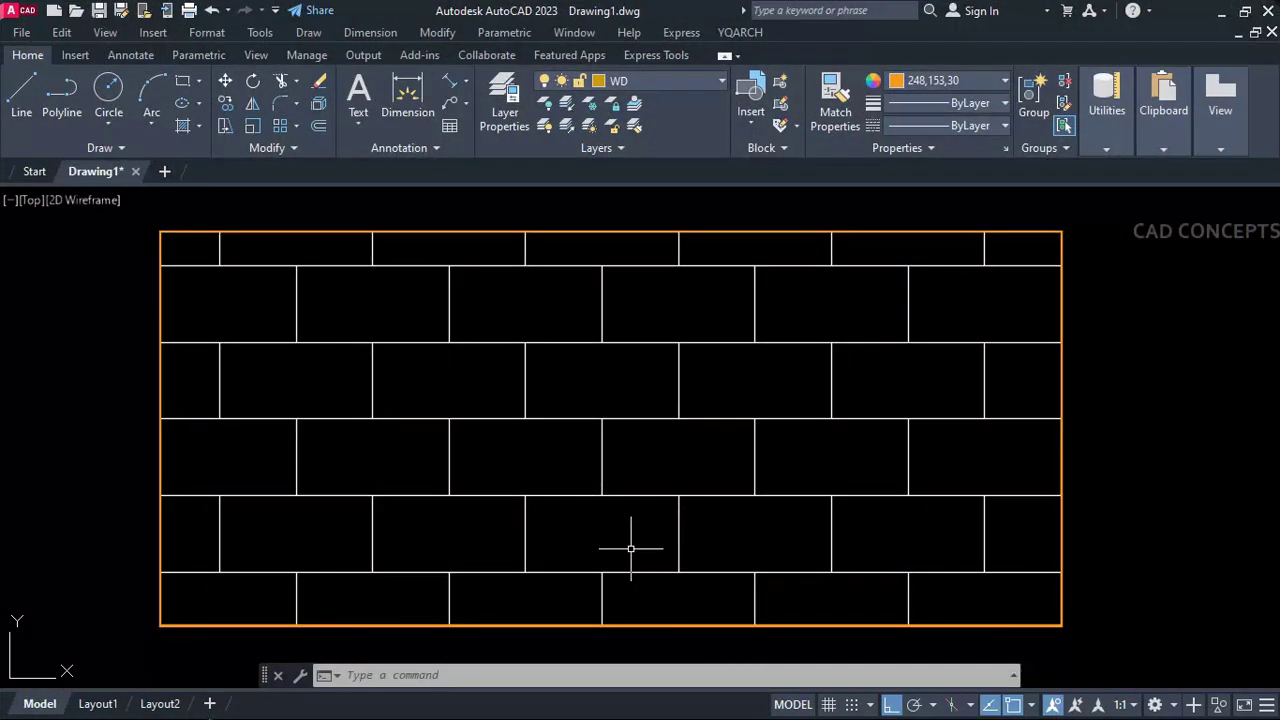
# Rotate the brick hatch pattern in the orange rectangle using the HHA hatch angle command.
pyautogui.click(677, 513)
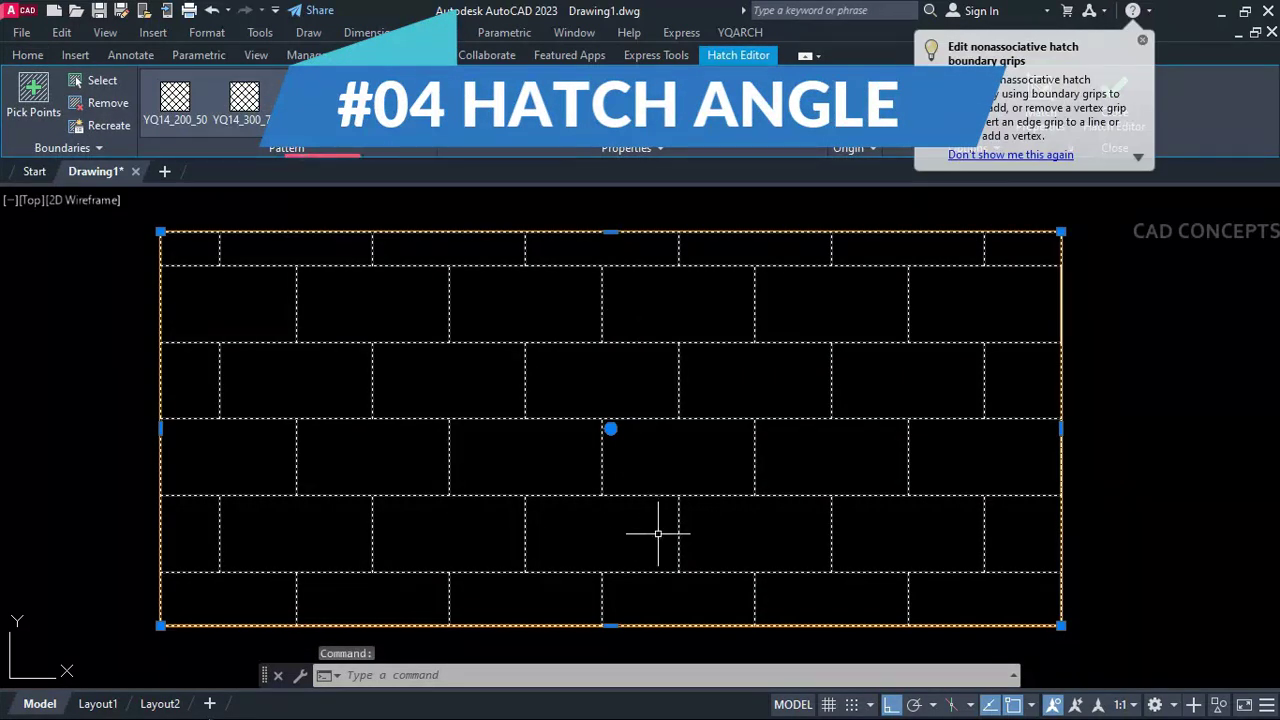
pyautogui.press('Escape')
pyautogui.click(680, 506)
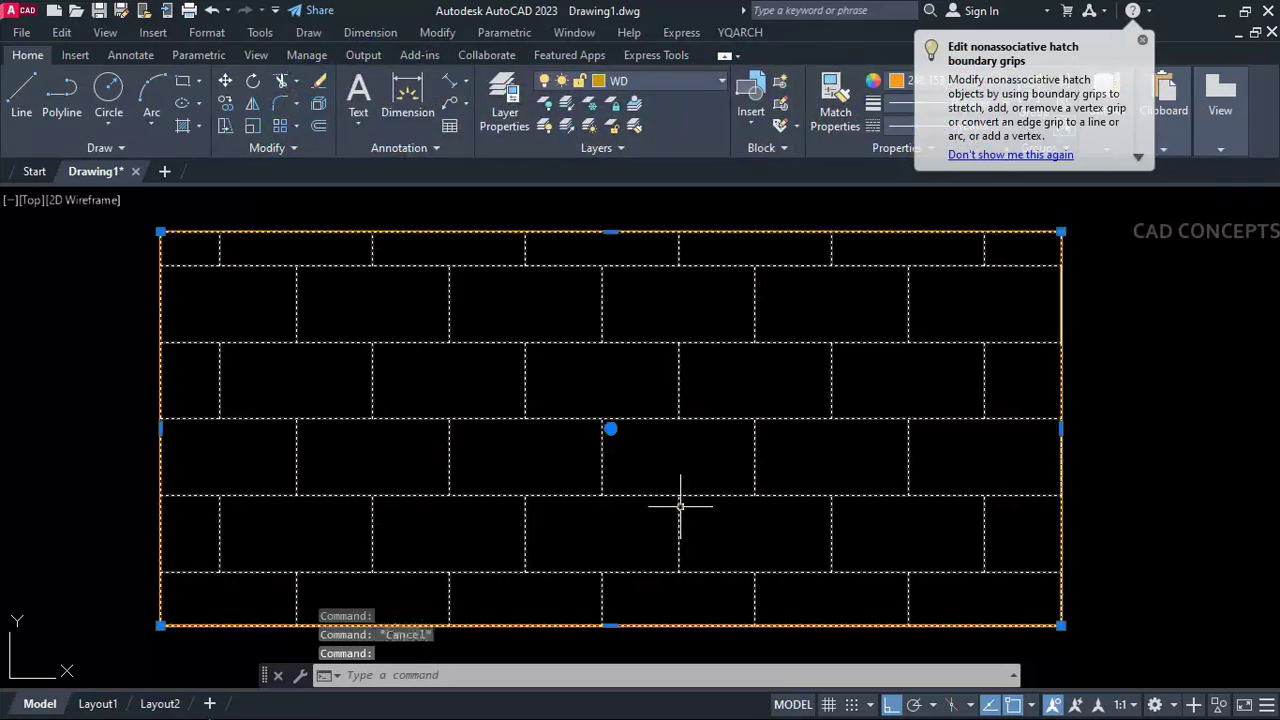
pyautogui.press('Escape')
pyautogui.write('HHA')
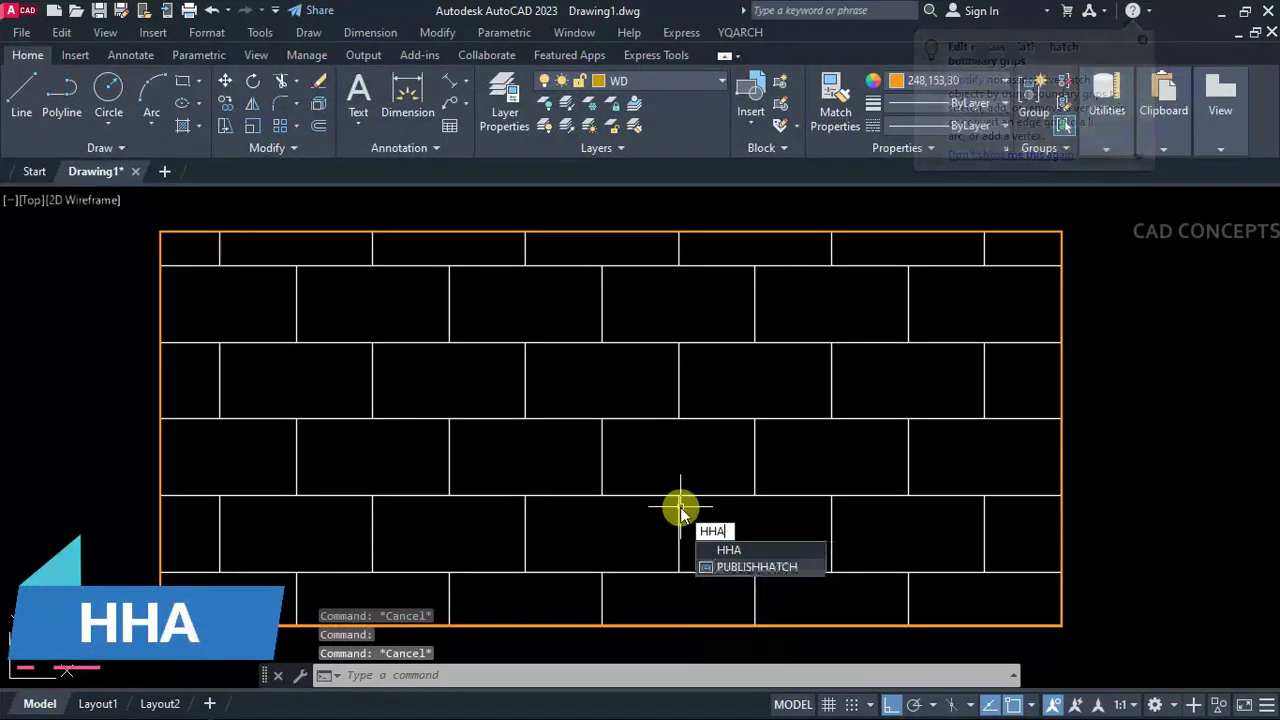
pyautogui.press('Return')
pyautogui.click(678, 506)
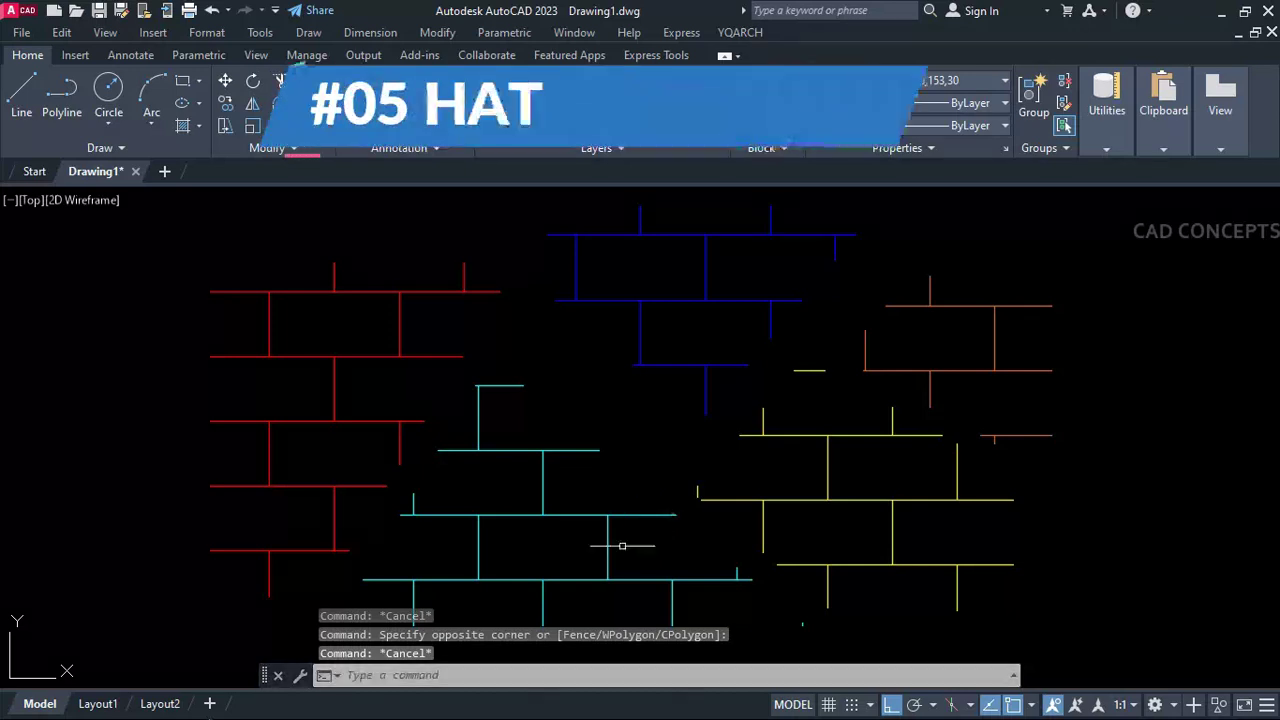
pyautogui.click(541, 578)
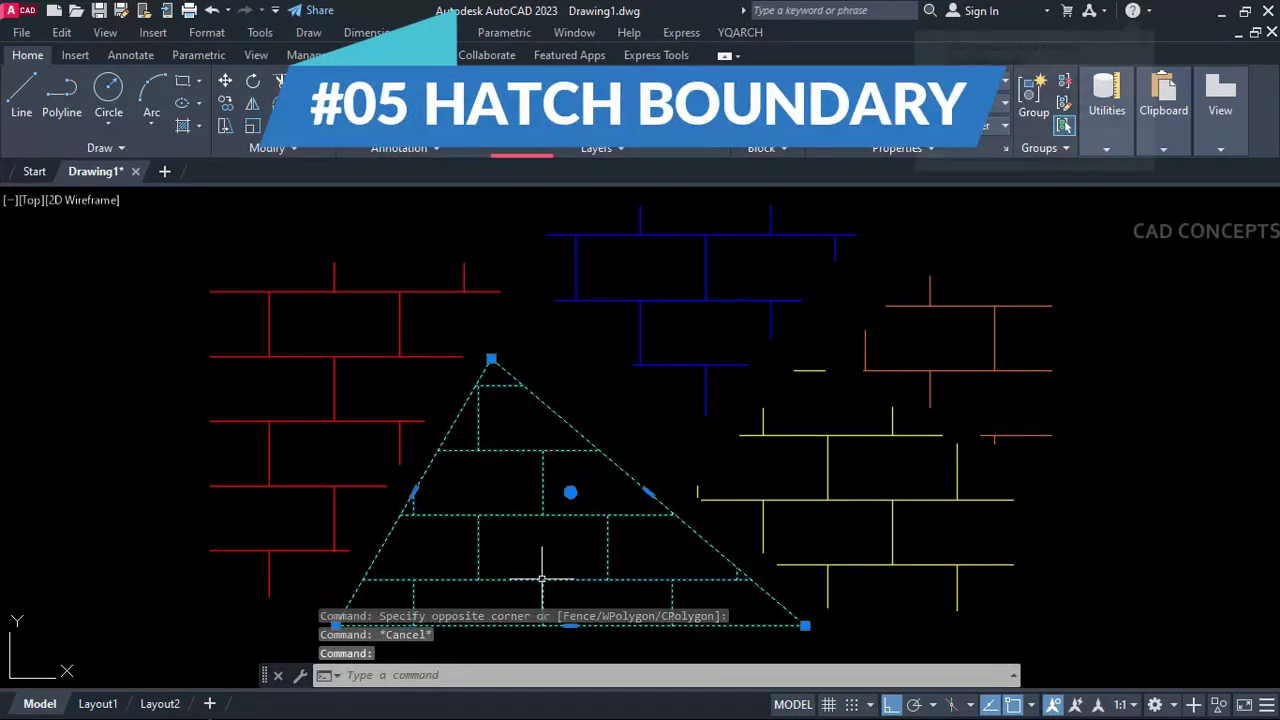
pyautogui.click(375, 488)
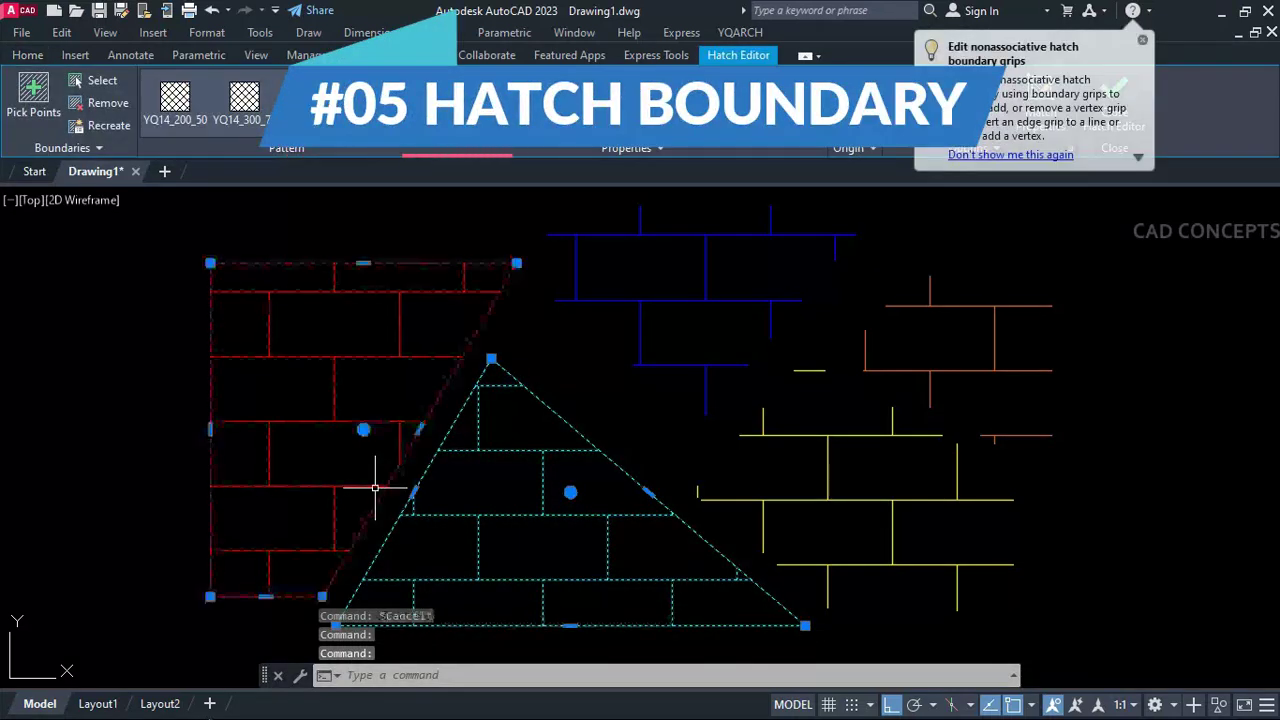
pyautogui.click(680, 362)
pyautogui.click(765, 428)
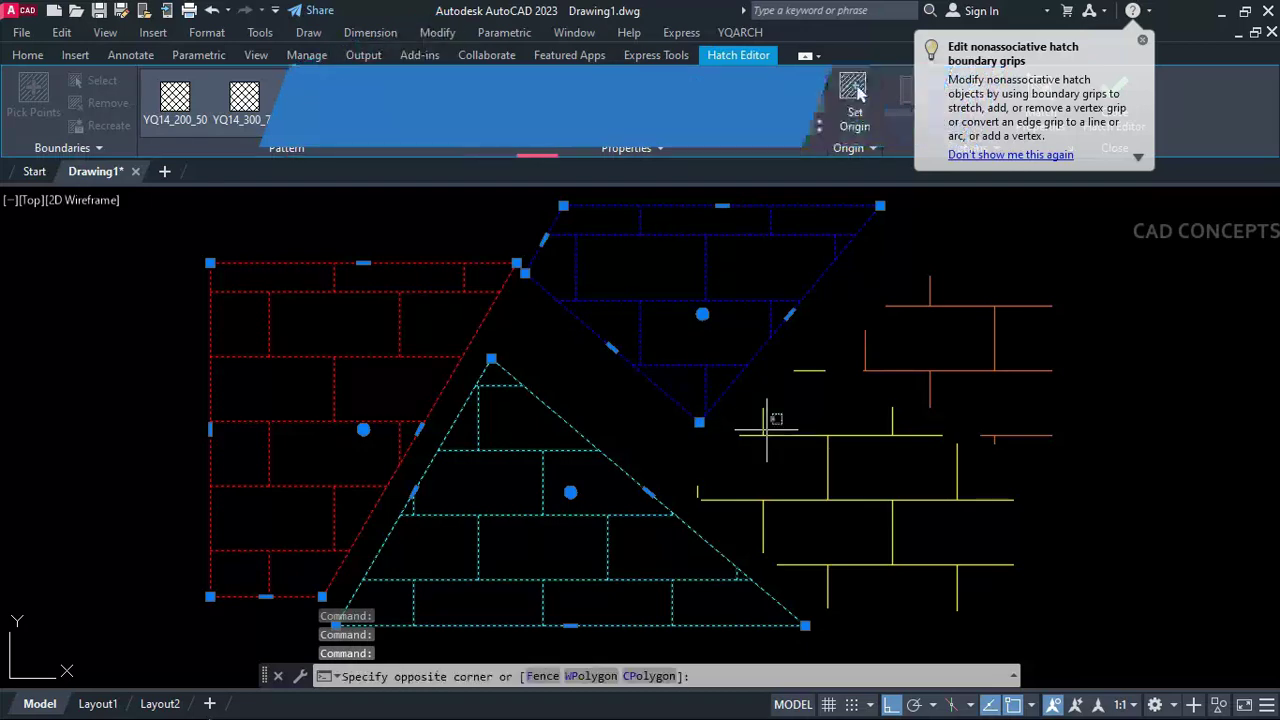
pyautogui.click(911, 370)
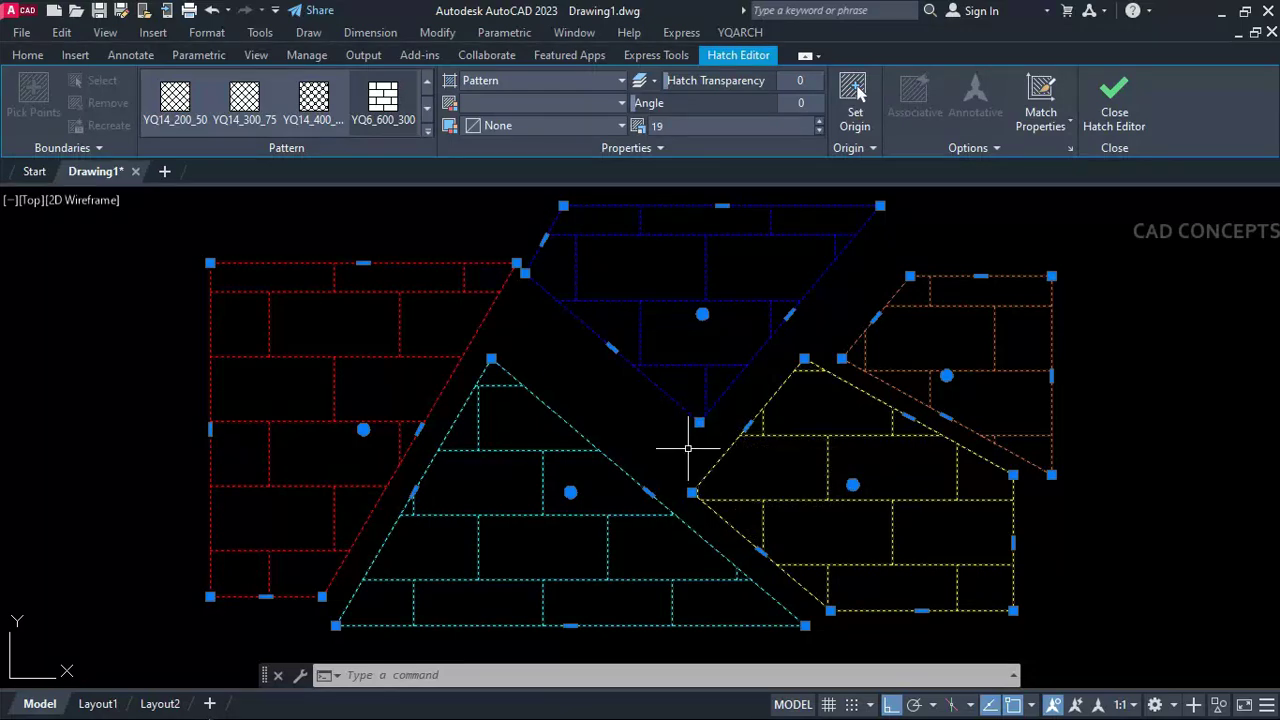
pyautogui.press('Escape')
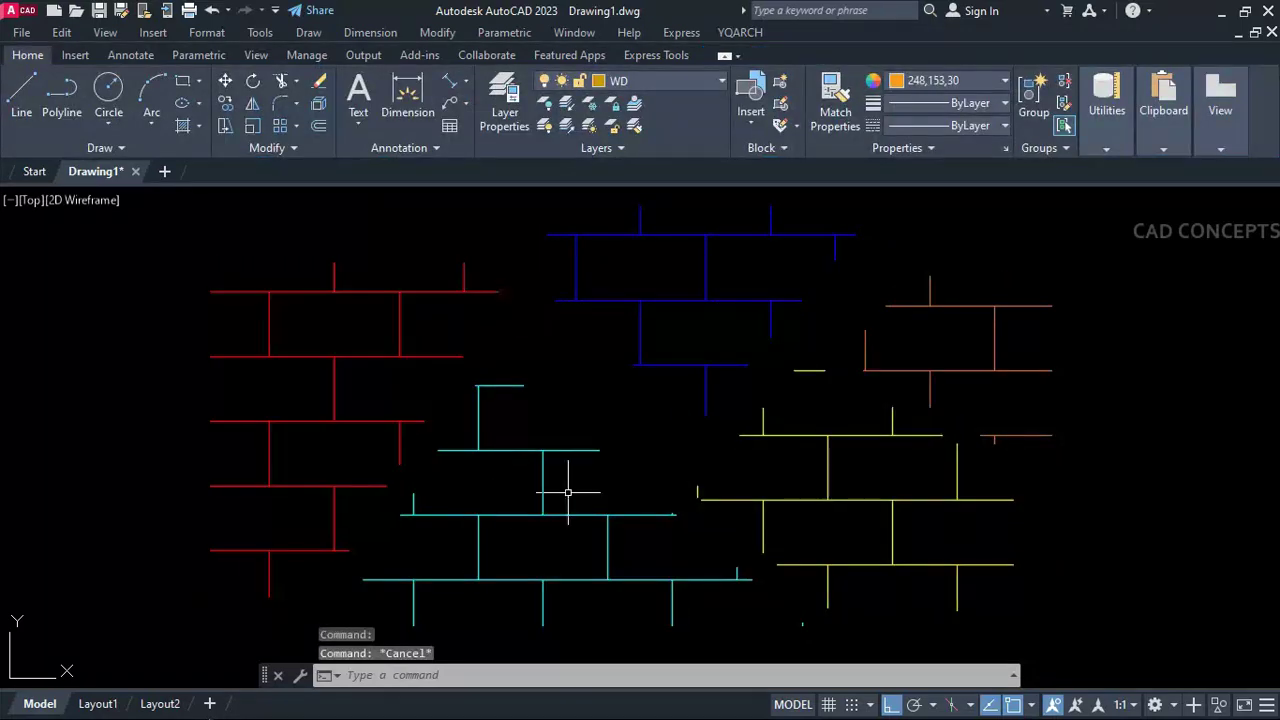
# Rebuild orange borders around all five brick hatch pieces with HHB and verify each outline.
pyautogui.write('HHB')
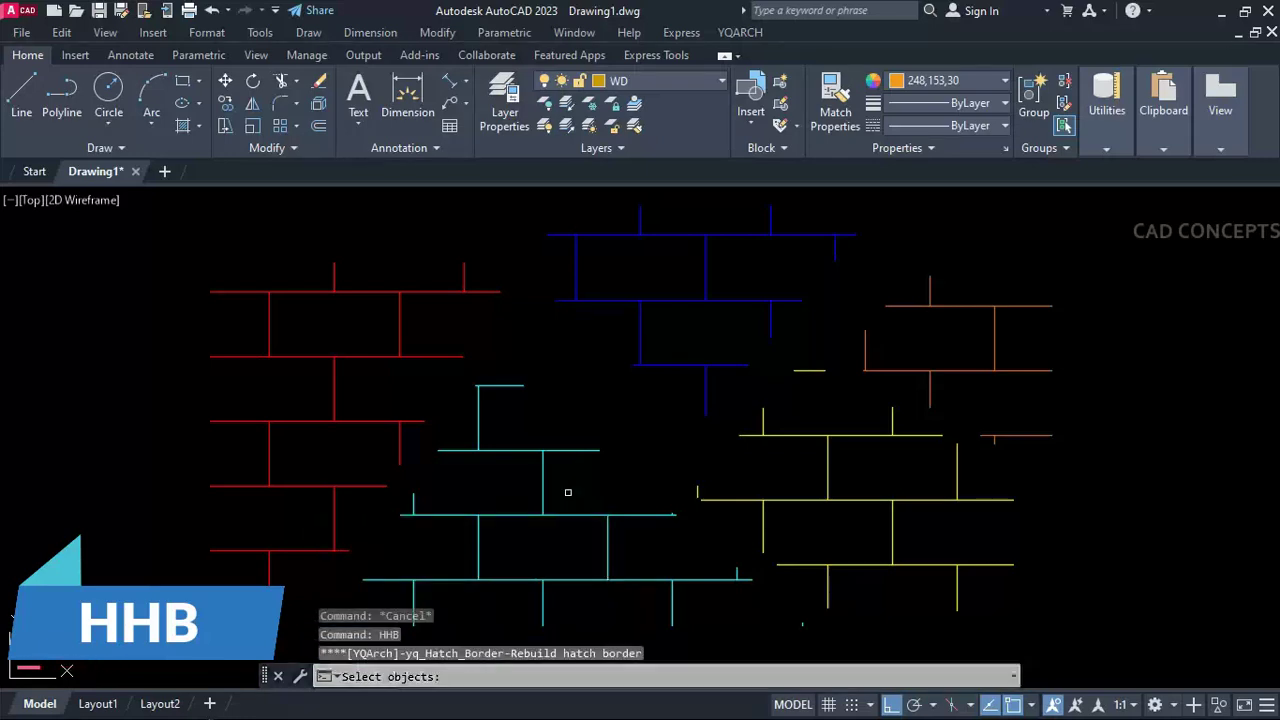
pyautogui.click(237, 634)
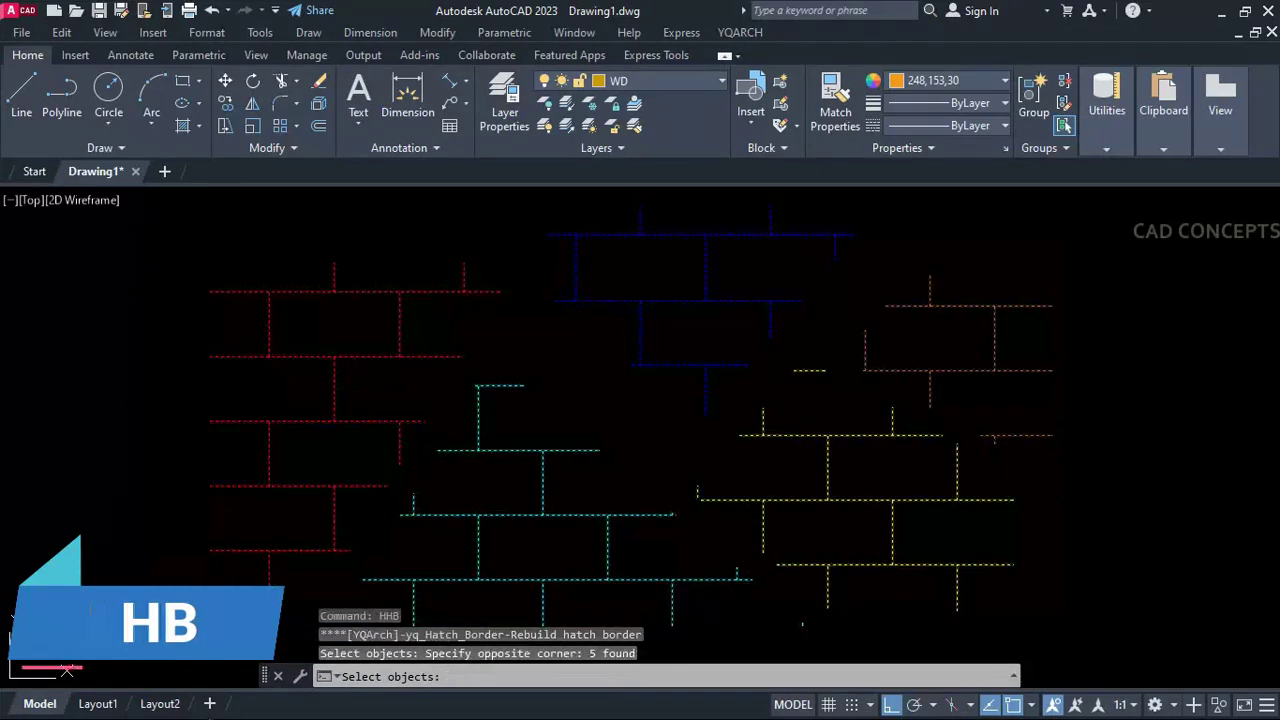
pyautogui.press('Return')
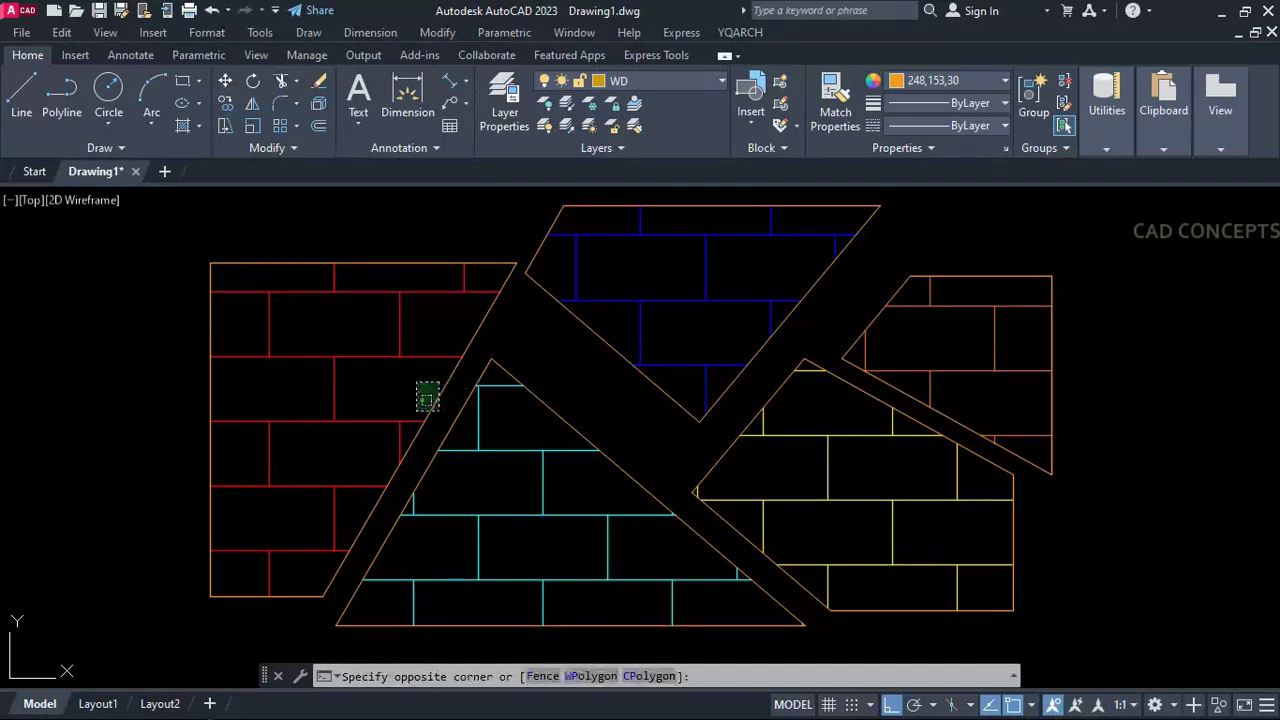
pyautogui.click(412, 425)
pyautogui.click(616, 355)
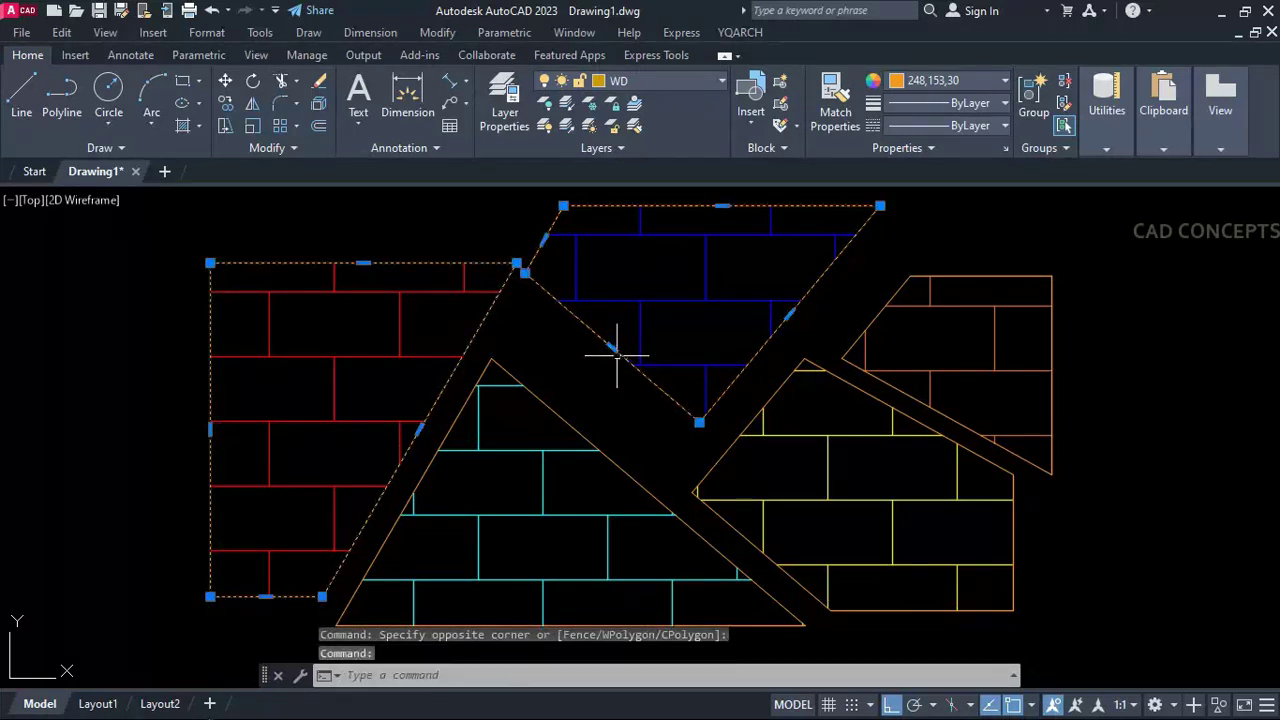
pyautogui.click(561, 414)
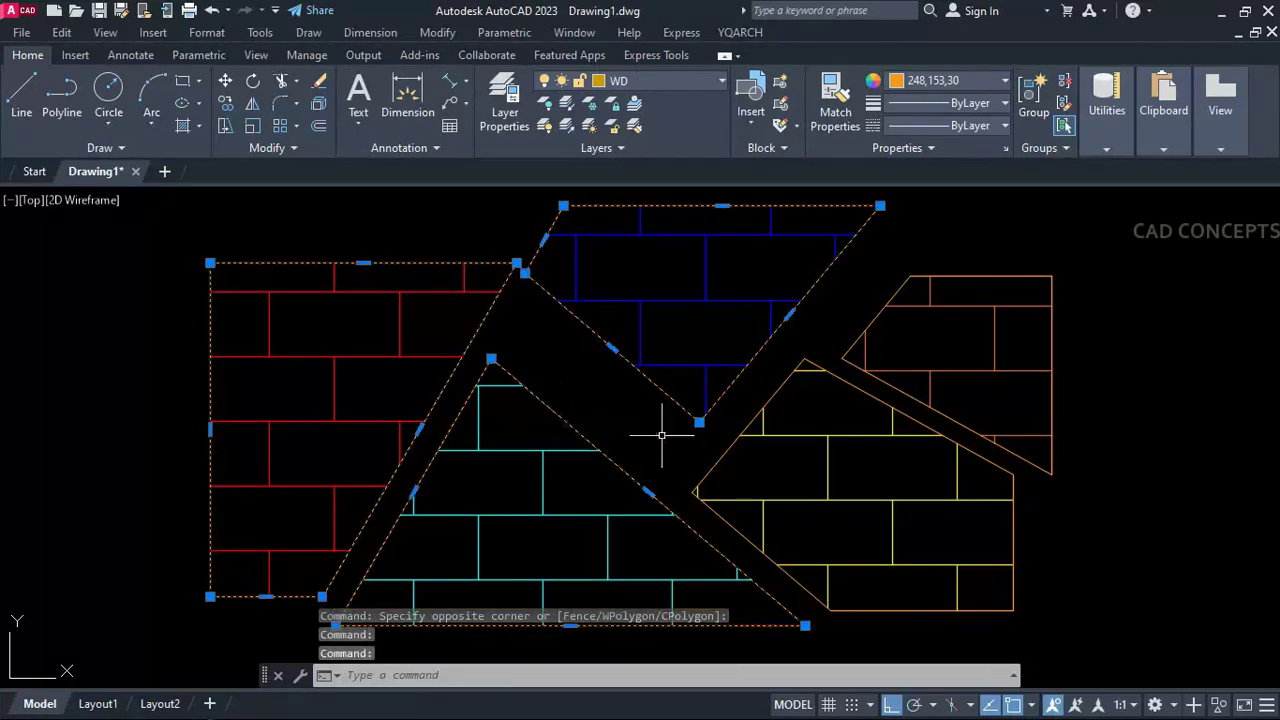
pyautogui.click(720, 452)
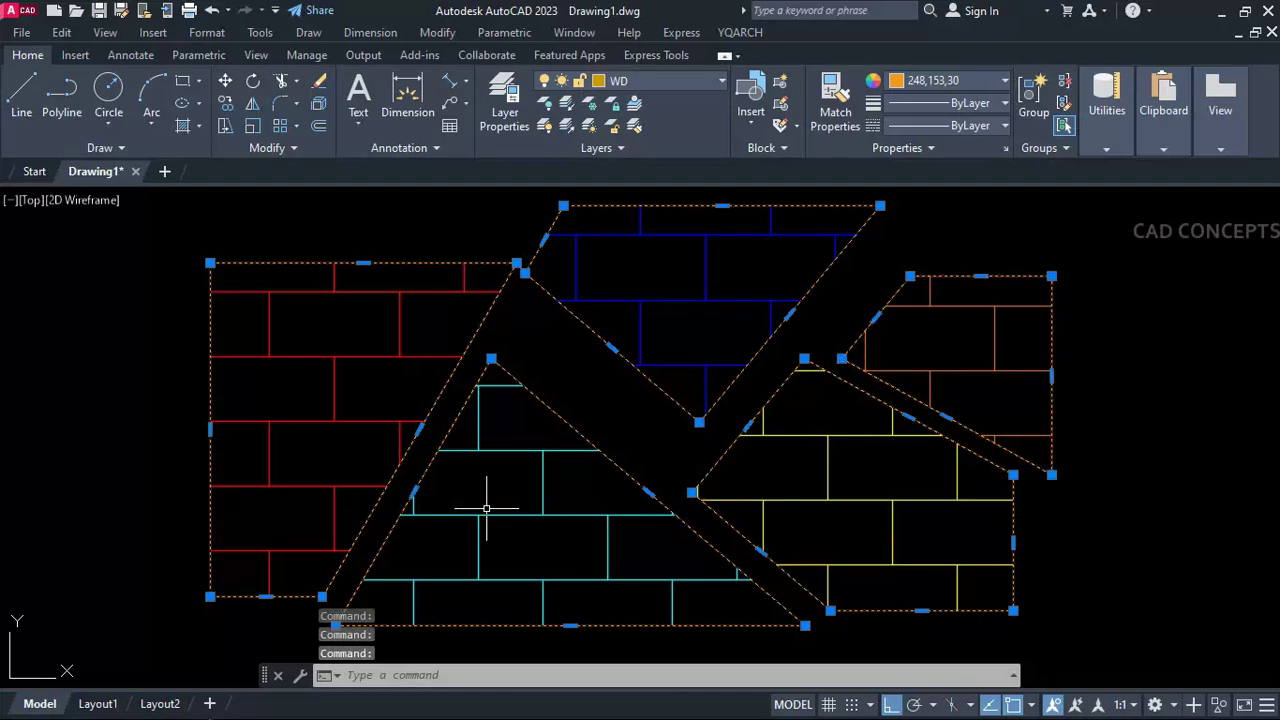
pyautogui.press('Escape')
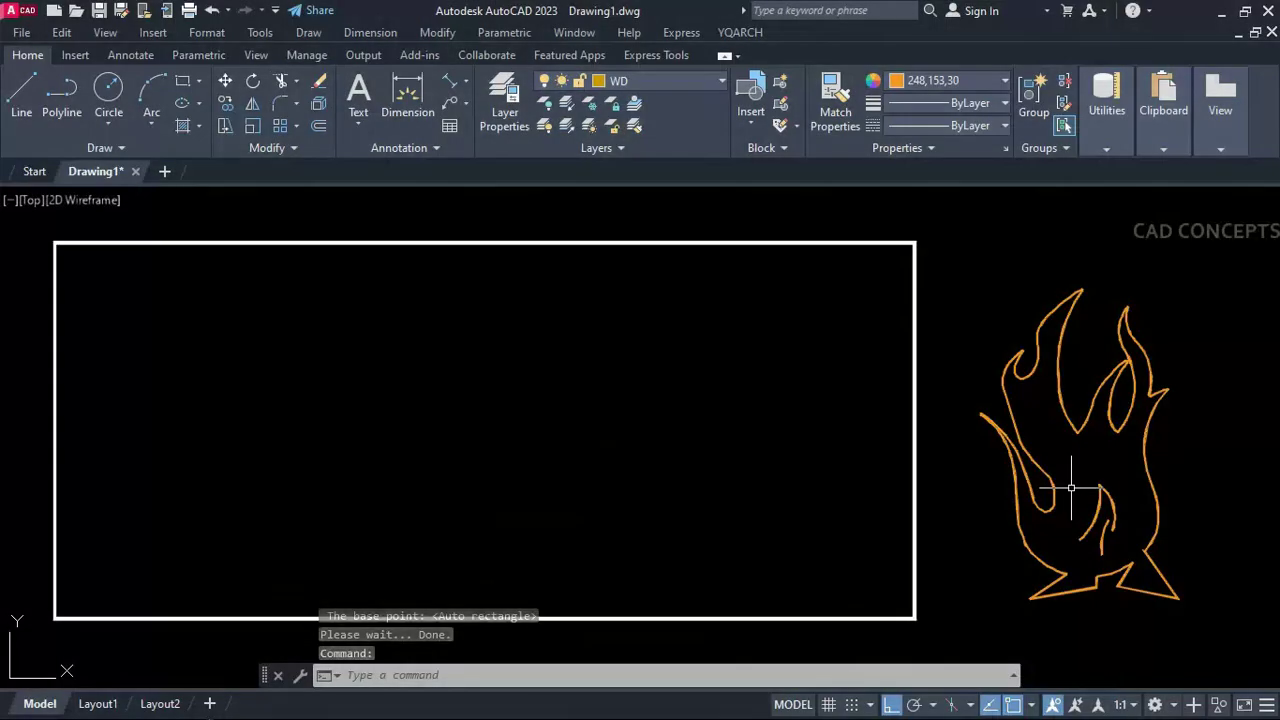
pyautogui.write('h')
pyautogui.press('Return')
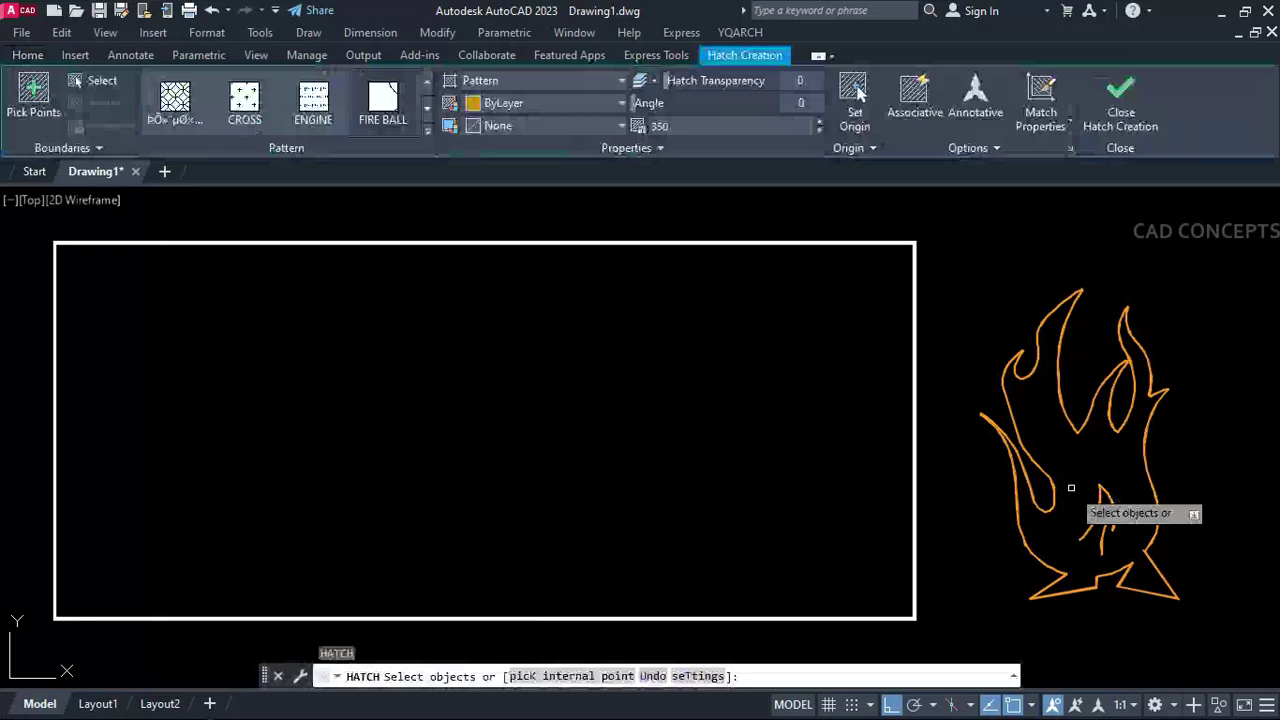
# Fill the rectangle with the FIRE BALL hatch and scale the flame pattern slightly smaller.
pyautogui.click(915, 448)
pyautogui.press('Return')
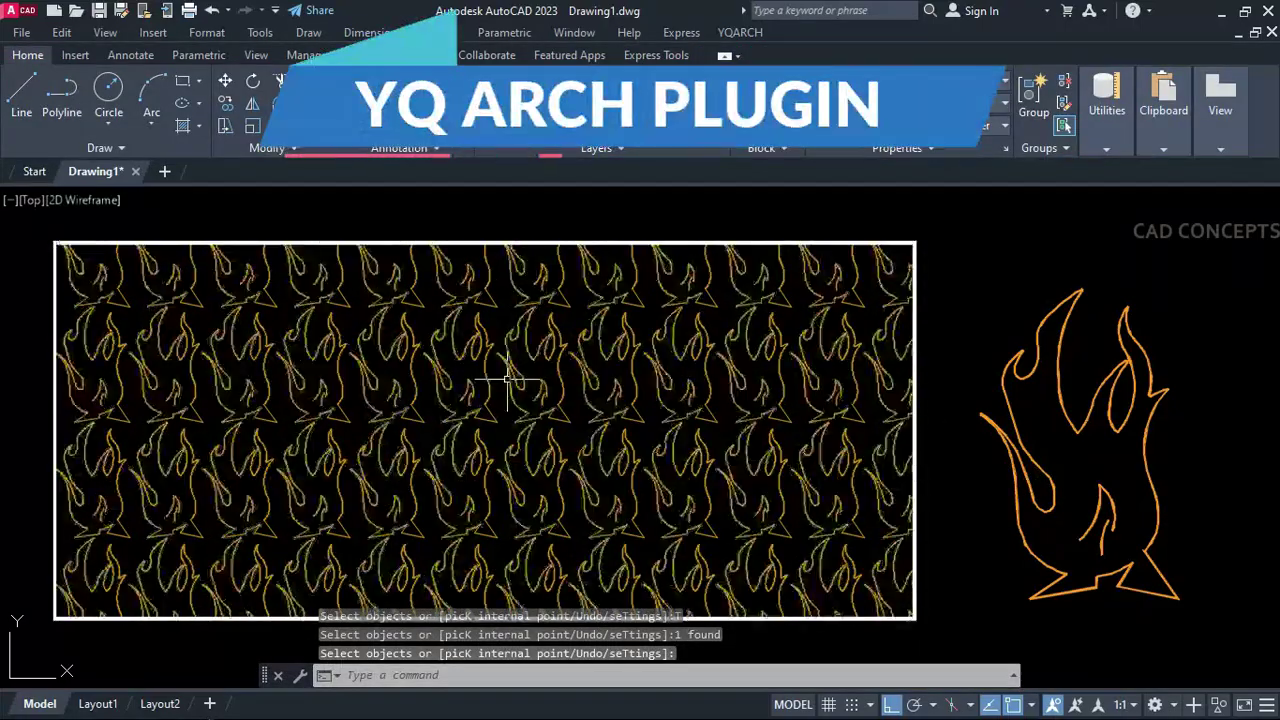
pyautogui.click(548, 397)
pyautogui.write('t1')
pyautogui.press('Return')
pyautogui.click(634, 392)
pyautogui.click(568, 414)
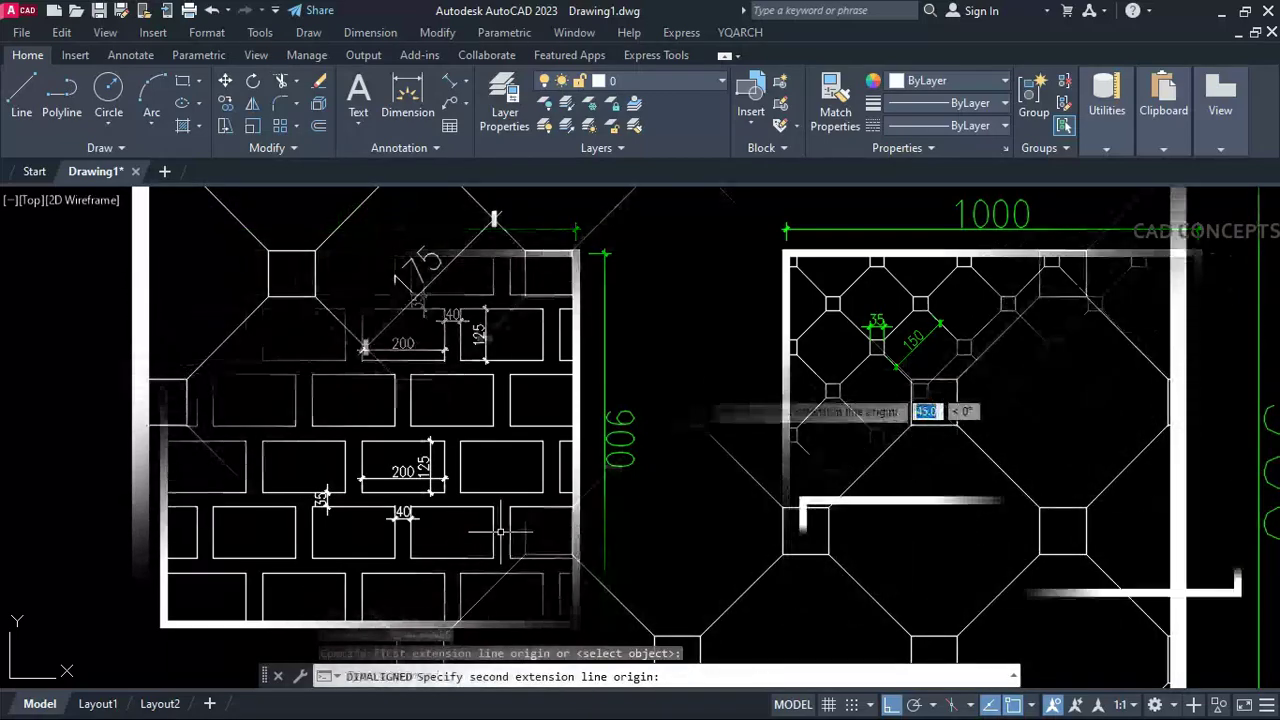
# Add a vertical 45 aligned dimension beside the small square on the tile panel.
pyautogui.click(700, 426)
pyautogui.click(745, 400)
pyautogui.scroll(-4, 695, 421)
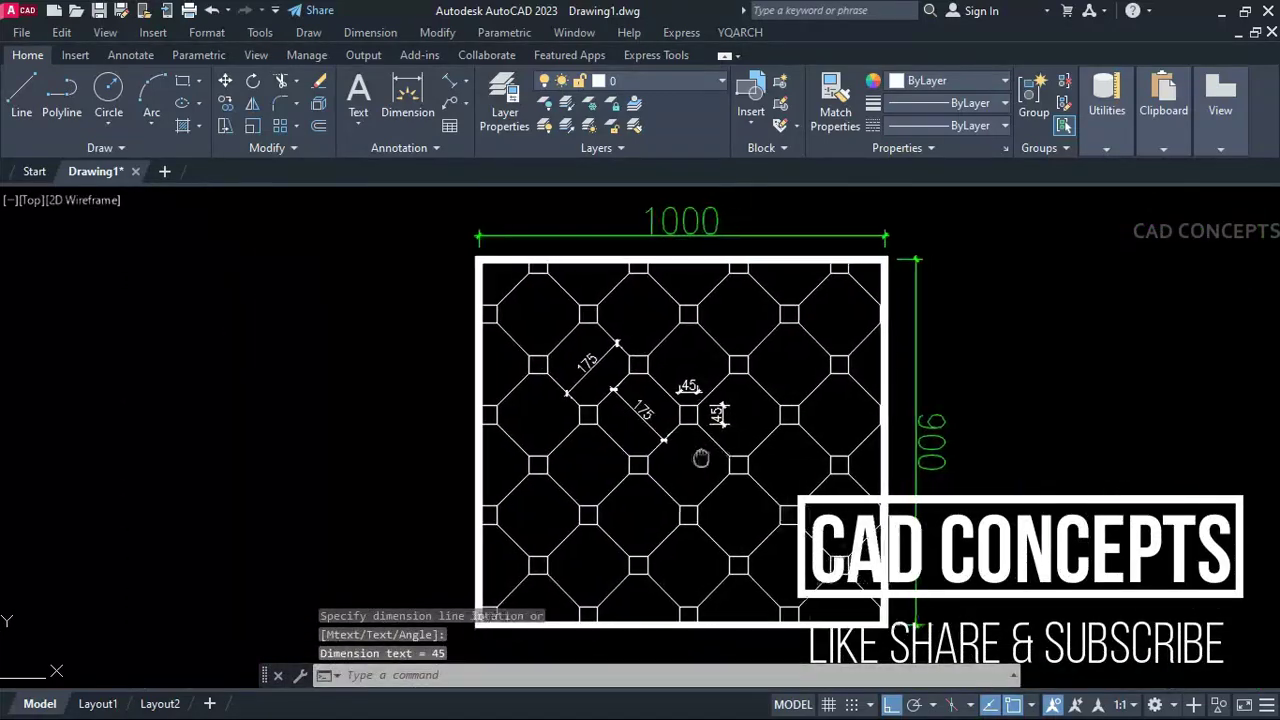